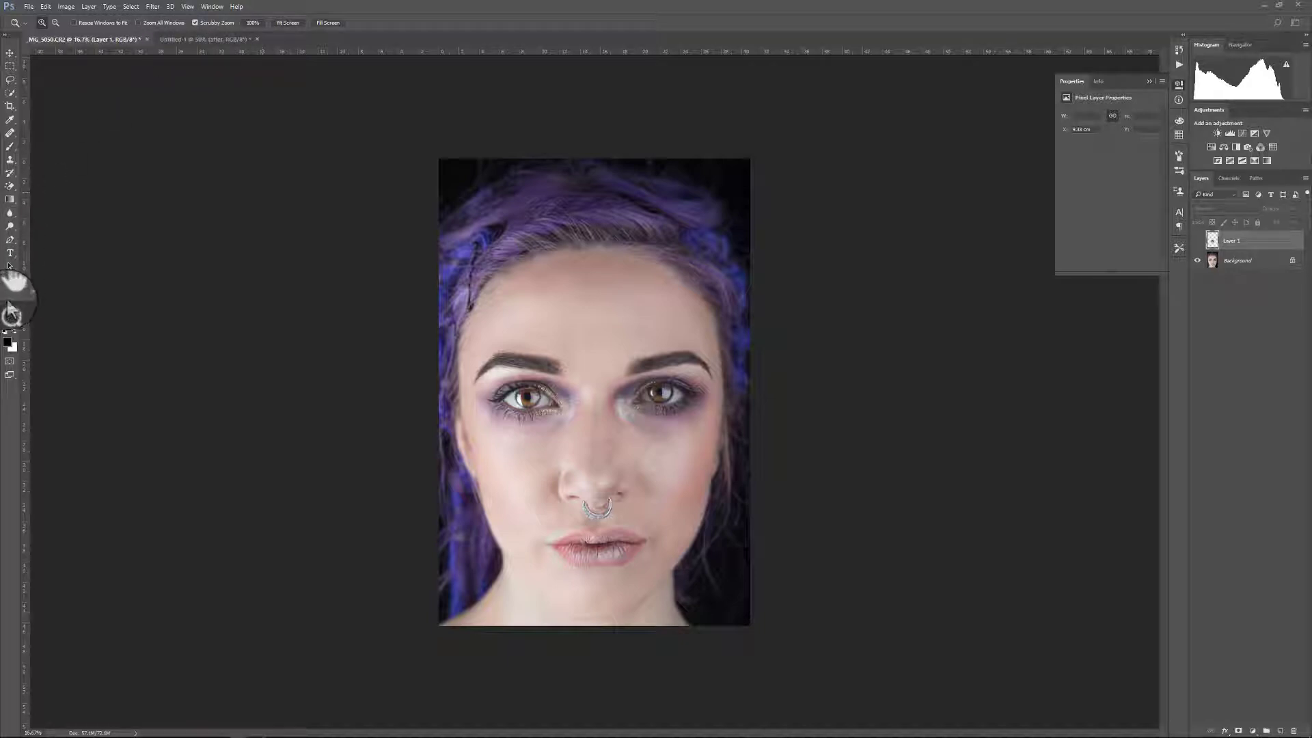
Inspect the eyes in the portrait up close, and switch to the Untitled-1 eye close-up document.
click(615, 399)
click(637, 394)
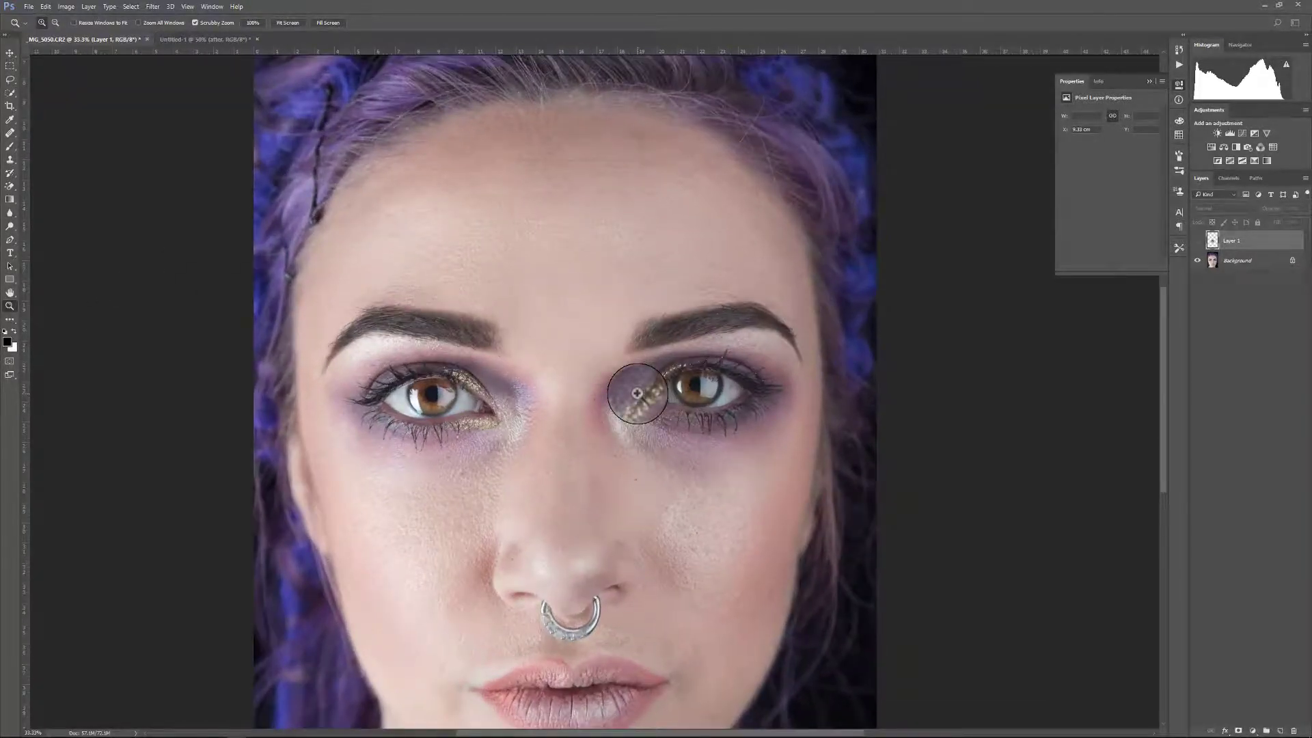
click(637, 393)
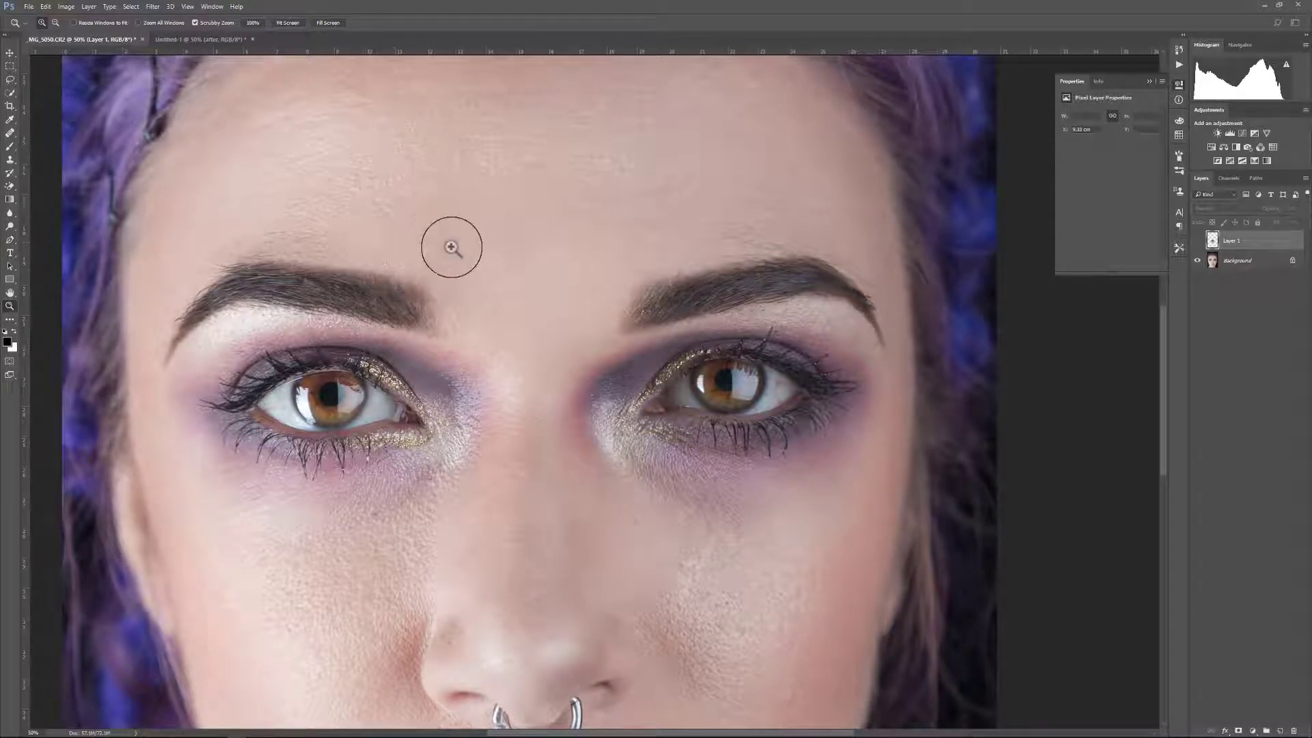
click(213, 41)
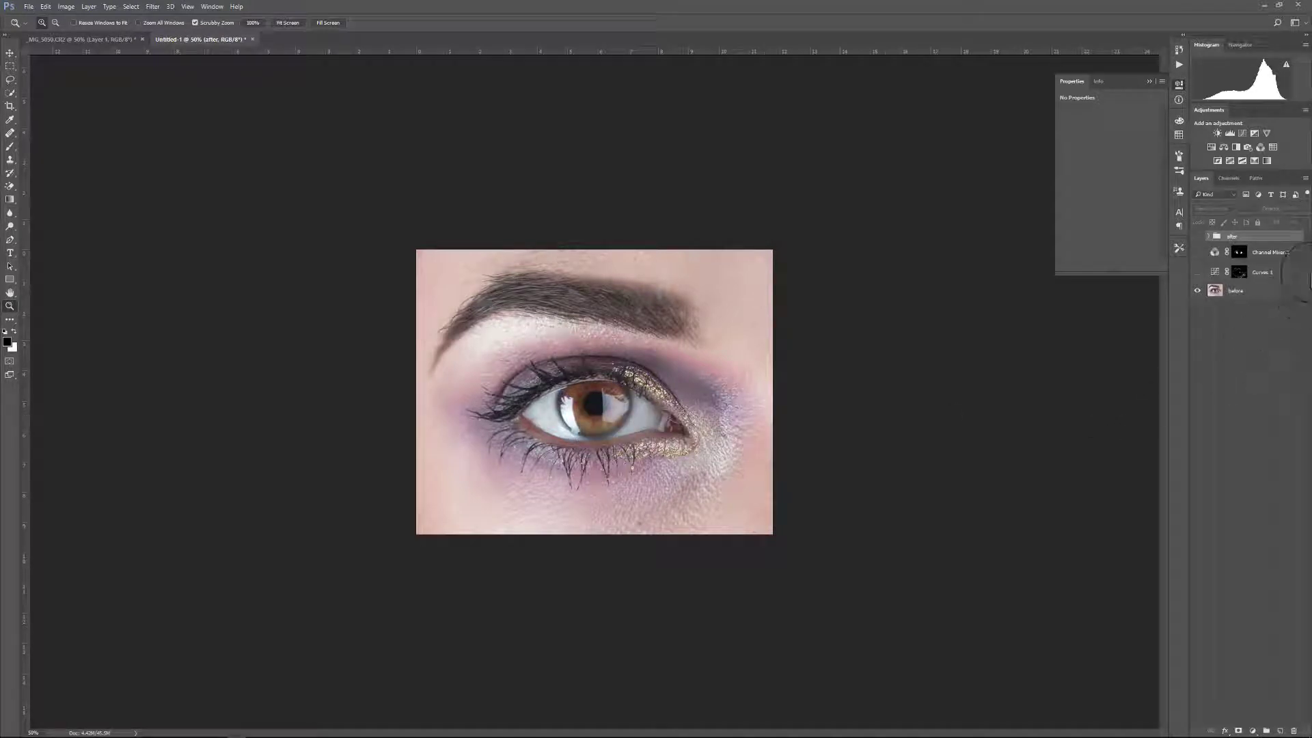
Compare the eye with and without retouching by repeatedly showing only the before layer and restoring the other layers.
alt+click(1196, 291)
alt+click(1198, 293)
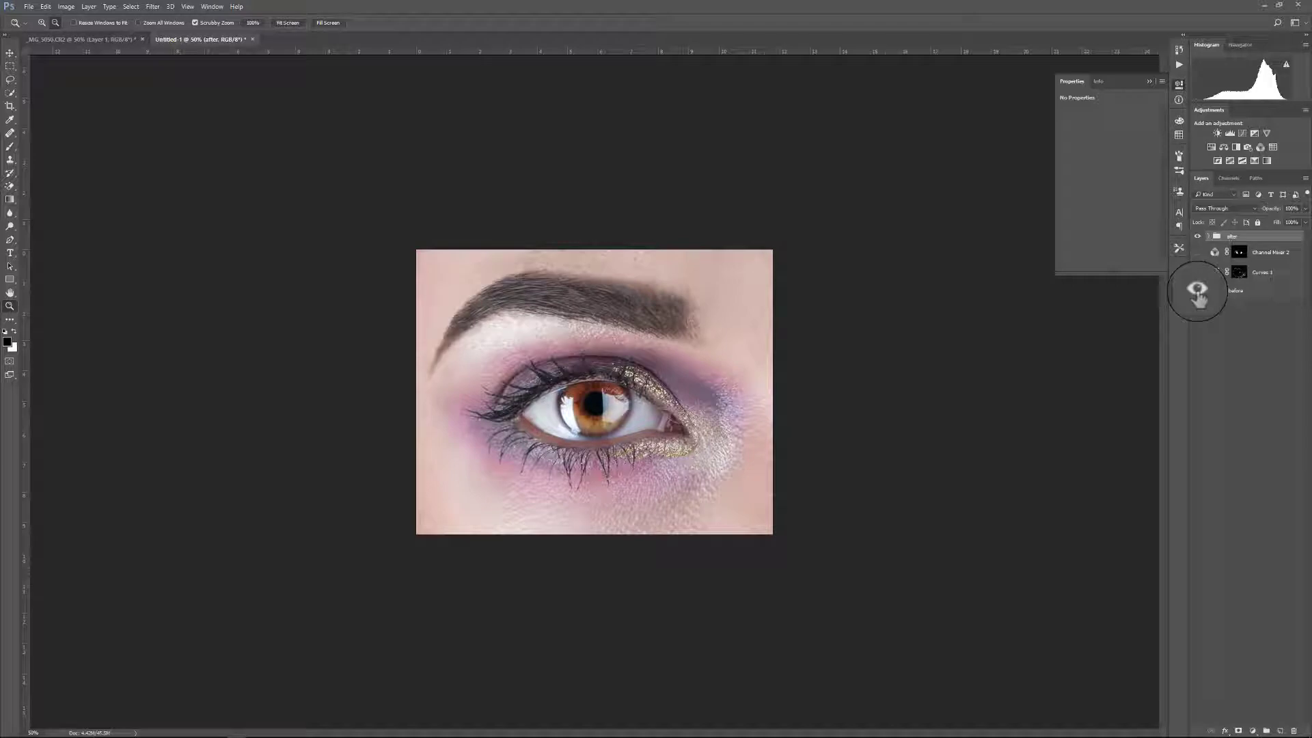
alt+click(1195, 290)
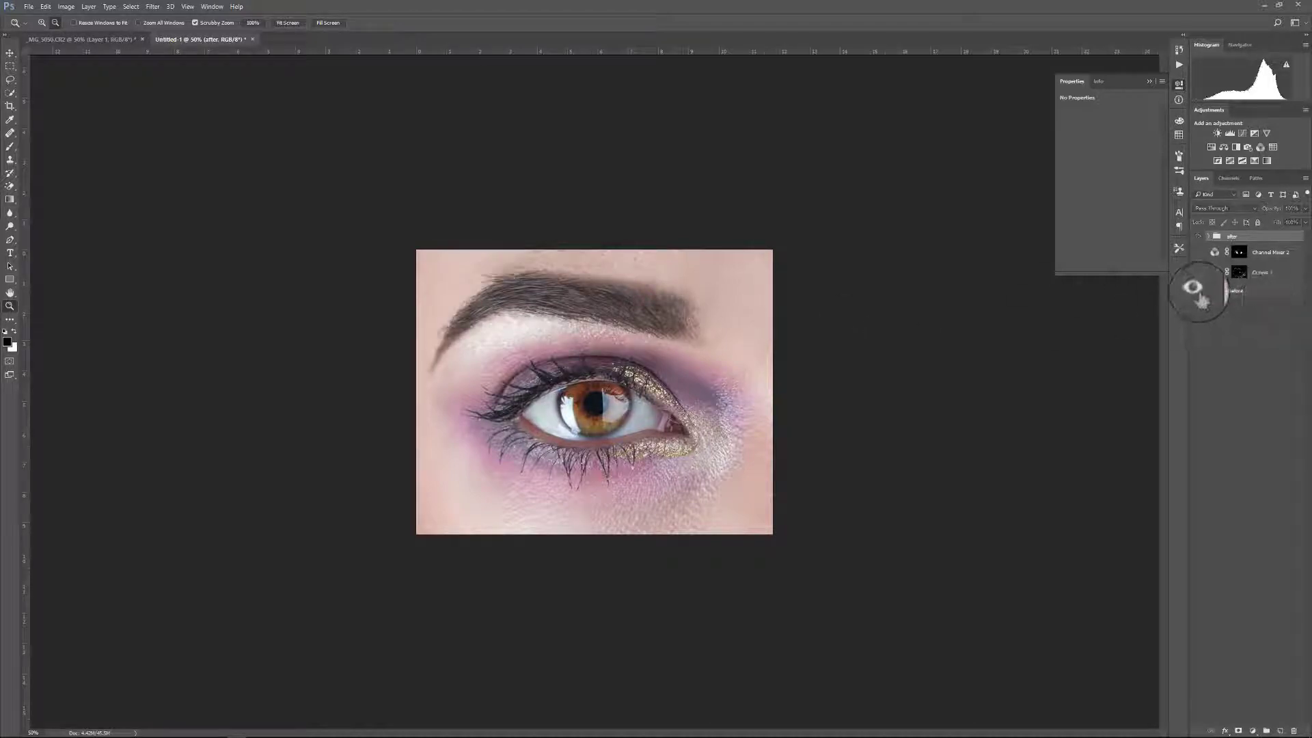
alt+click(1195, 290)
alt+click(1197, 292)
alt+click(1197, 292)
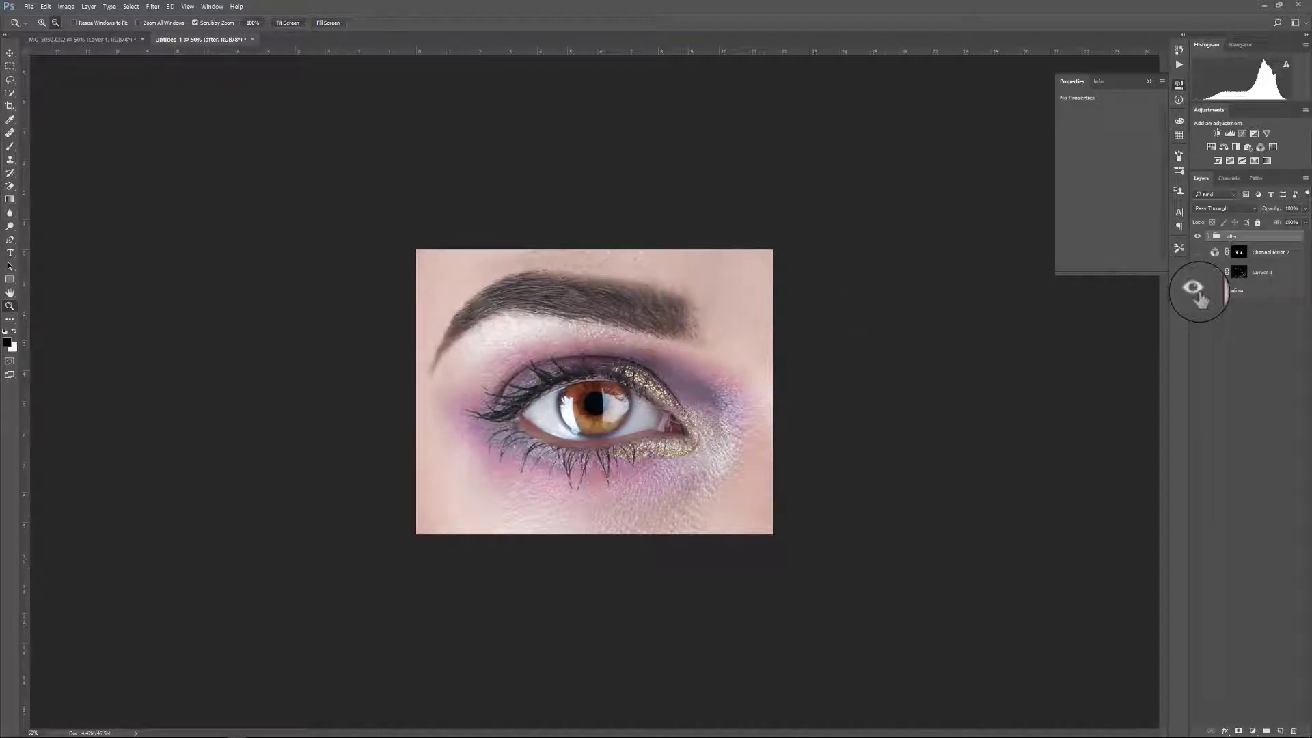
alt+click(1197, 292)
alt+click(1197, 291)
alt+click(1197, 292)
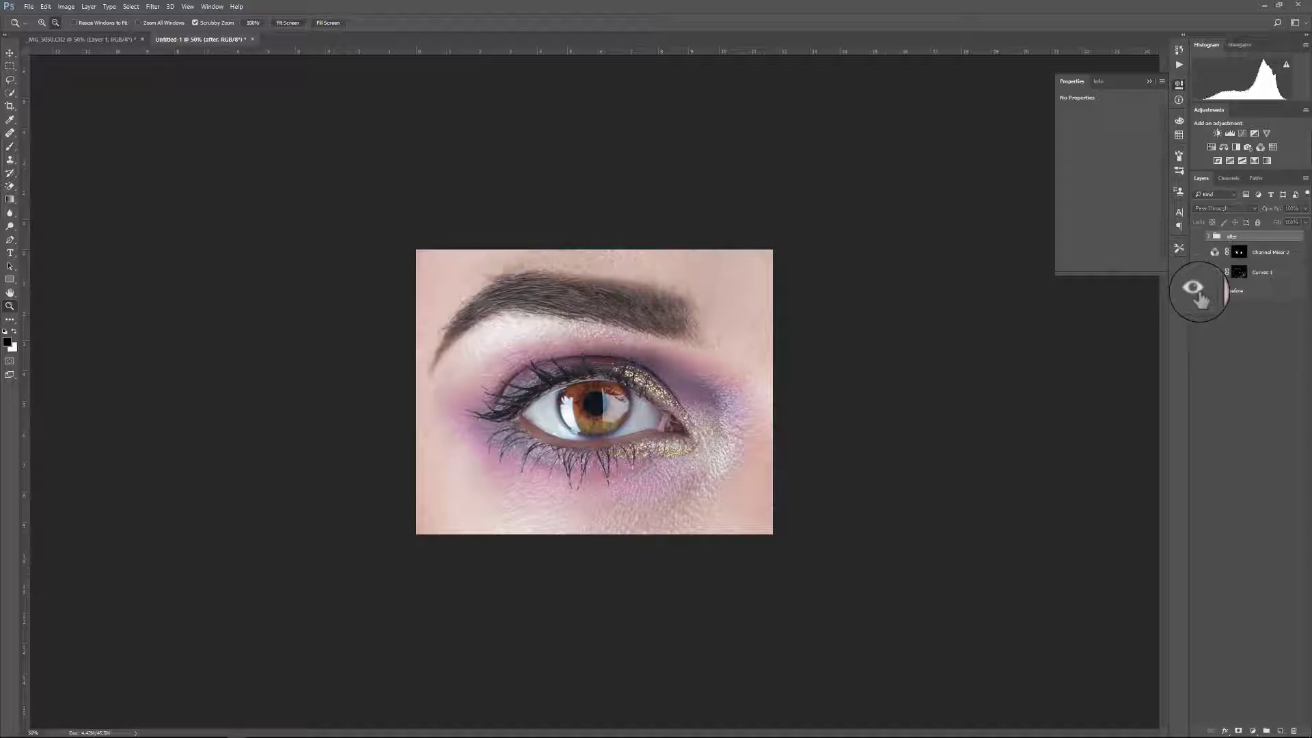
Examine the iris and eye makeup at 100% zoom, alternating between the before layer alone and the retouched version.
click(629, 478)
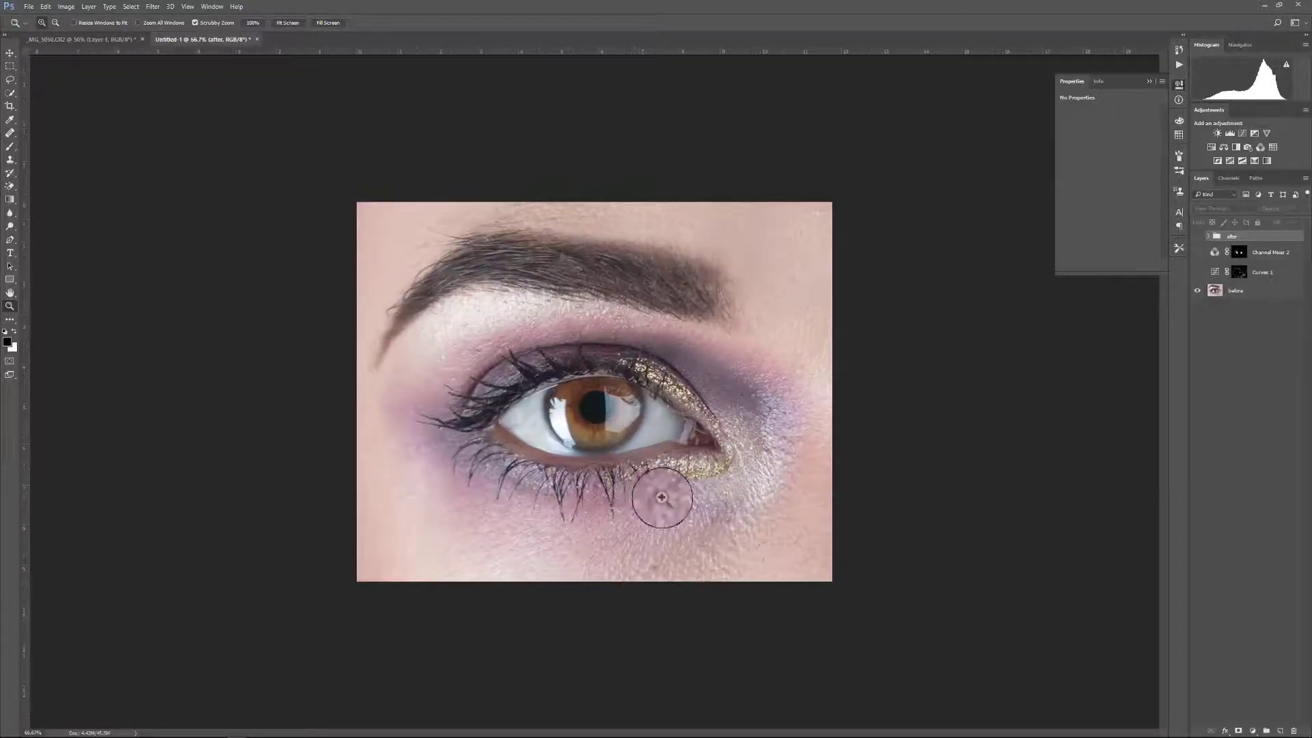
click(680, 511)
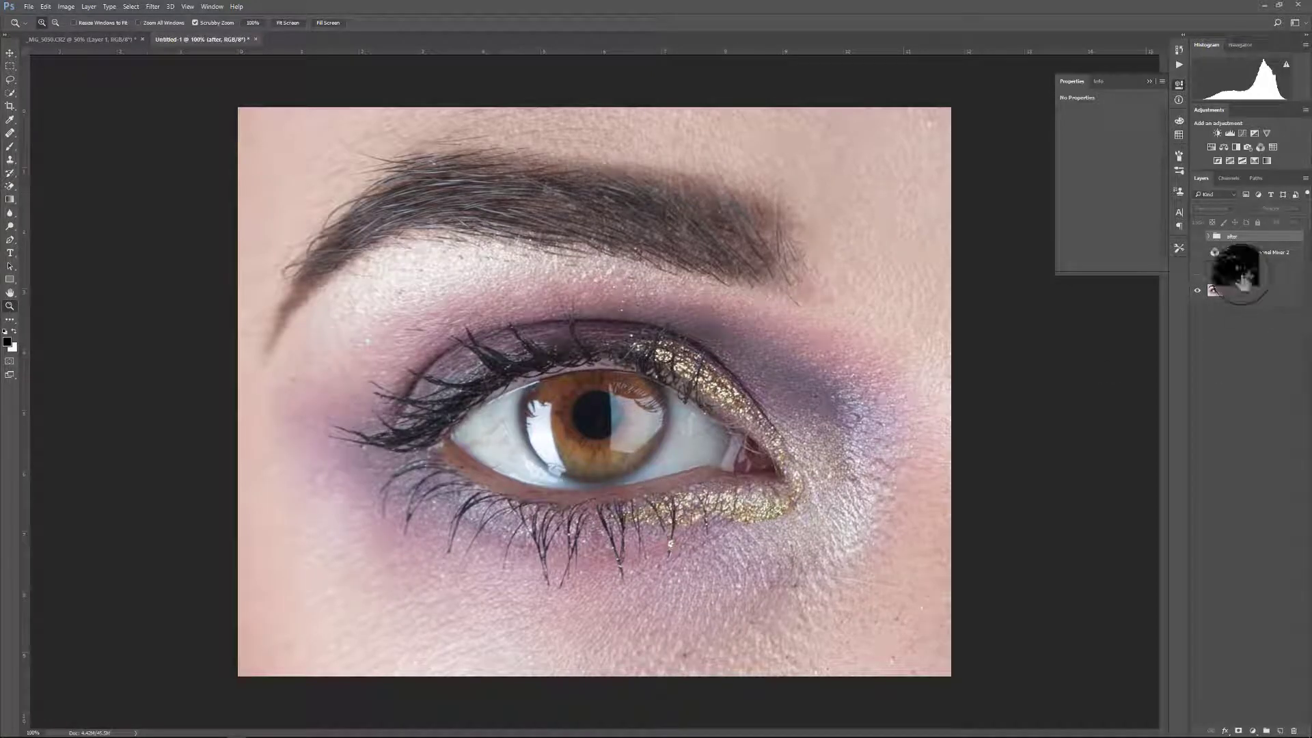
alt+click(1195, 293)
alt+click(1195, 293)
alt+click(1196, 293)
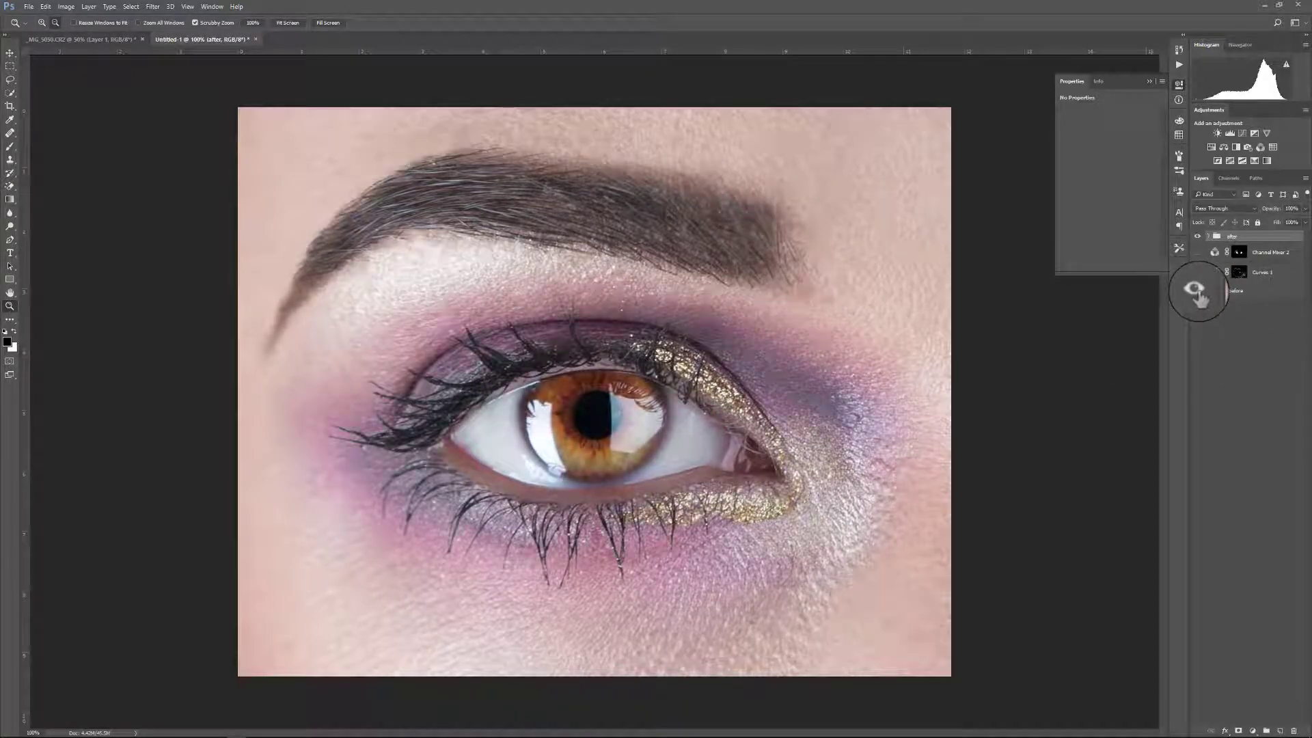
alt+click(1195, 292)
alt+click(1196, 292)
alt+click(1195, 293)
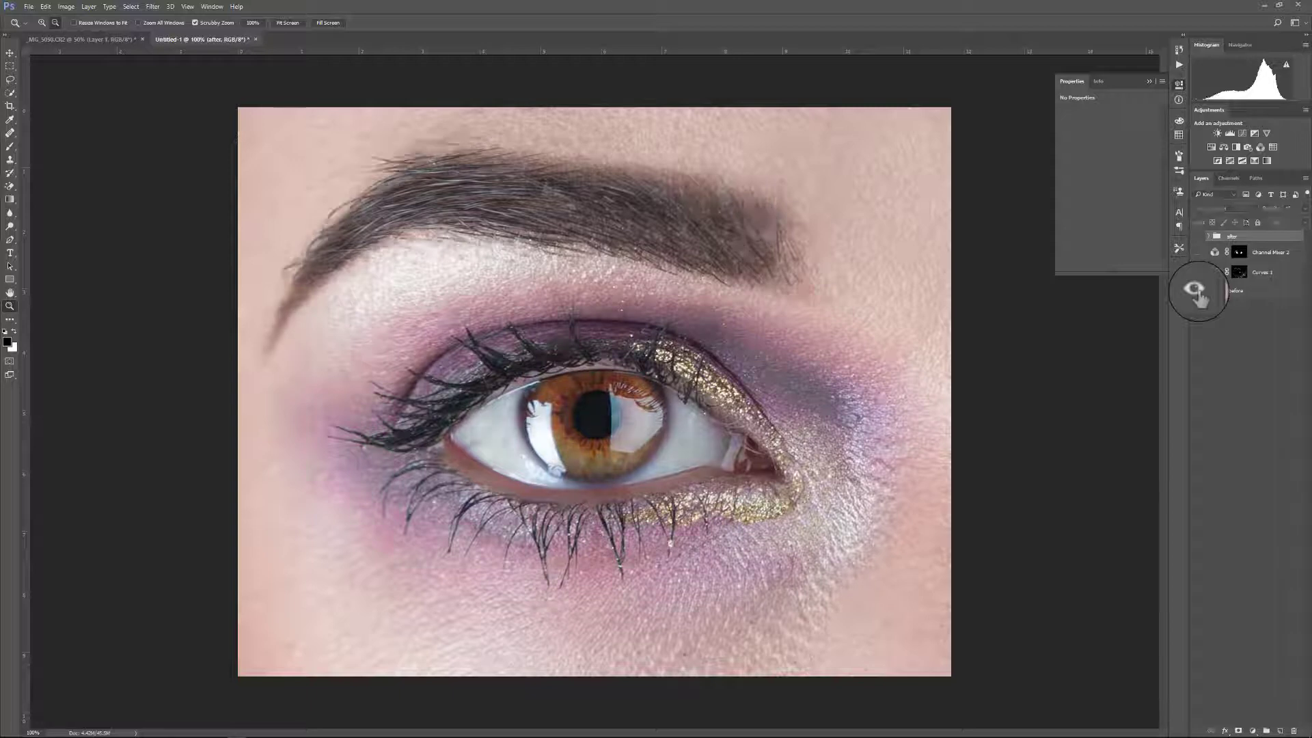
alt+click(1196, 293)
alt+click(1196, 292)
alt+click(1195, 292)
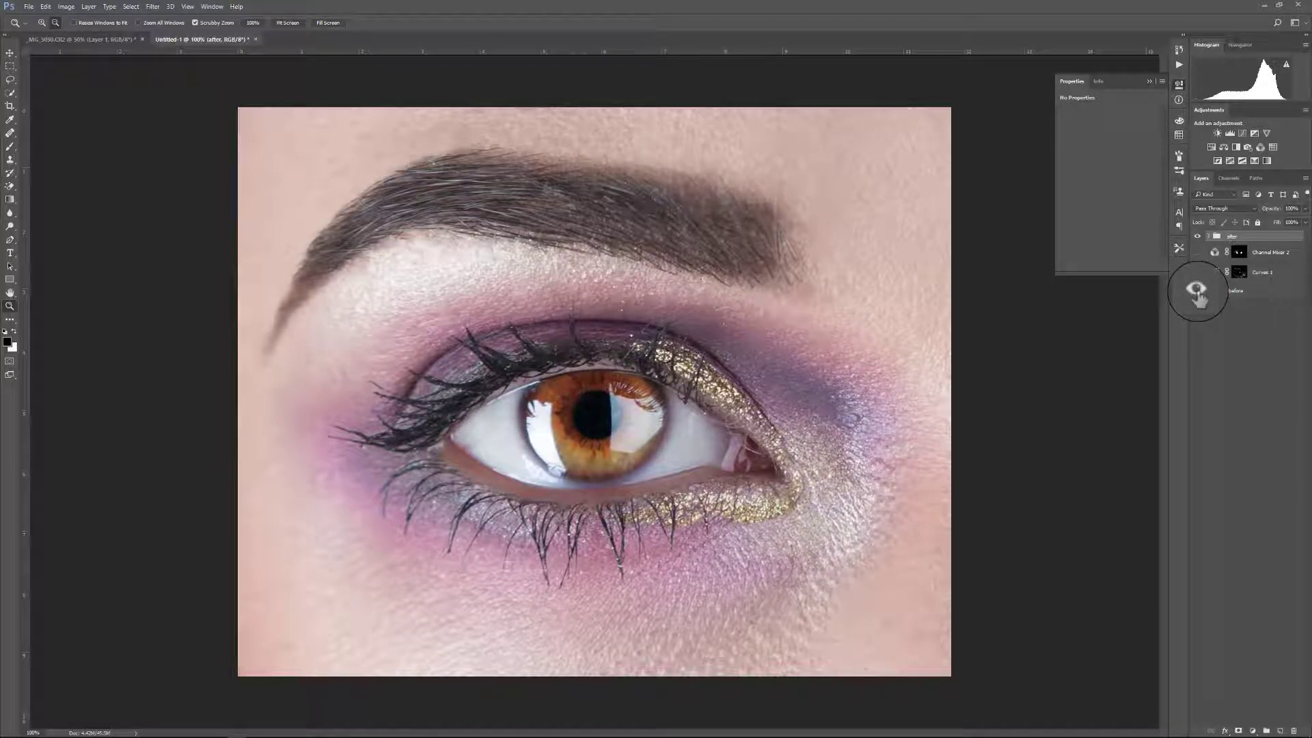
alt+click(1195, 292)
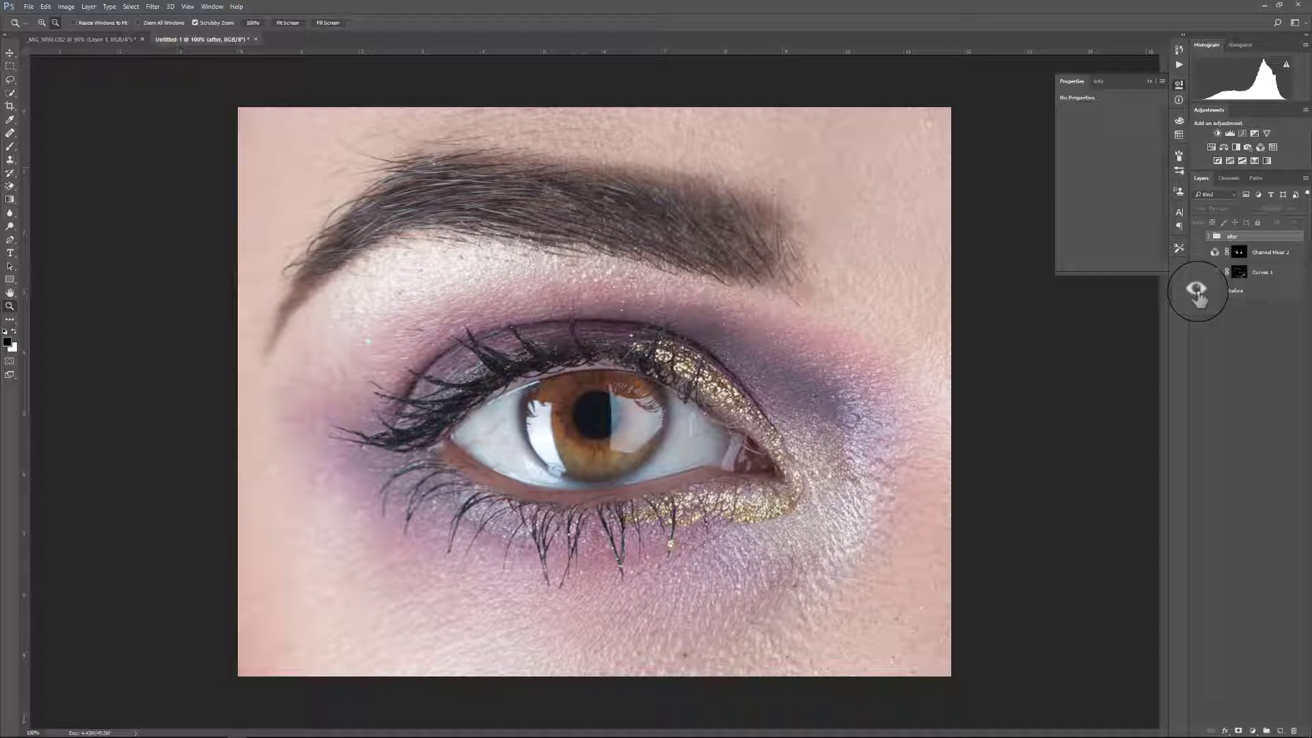
Duplicate the before layer twice, keeping the original at the bottom of the stack.
click(1233, 292)
double_click(1235, 293)
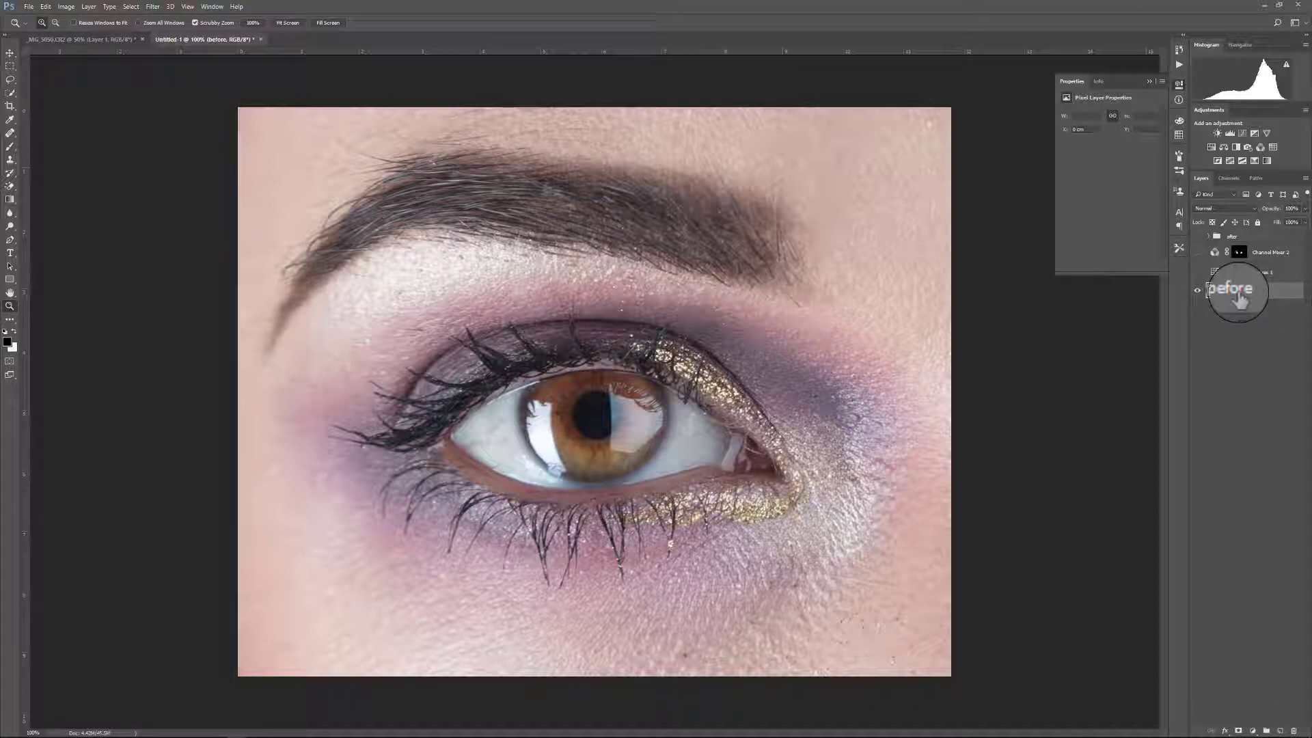
key(ctrl+j)
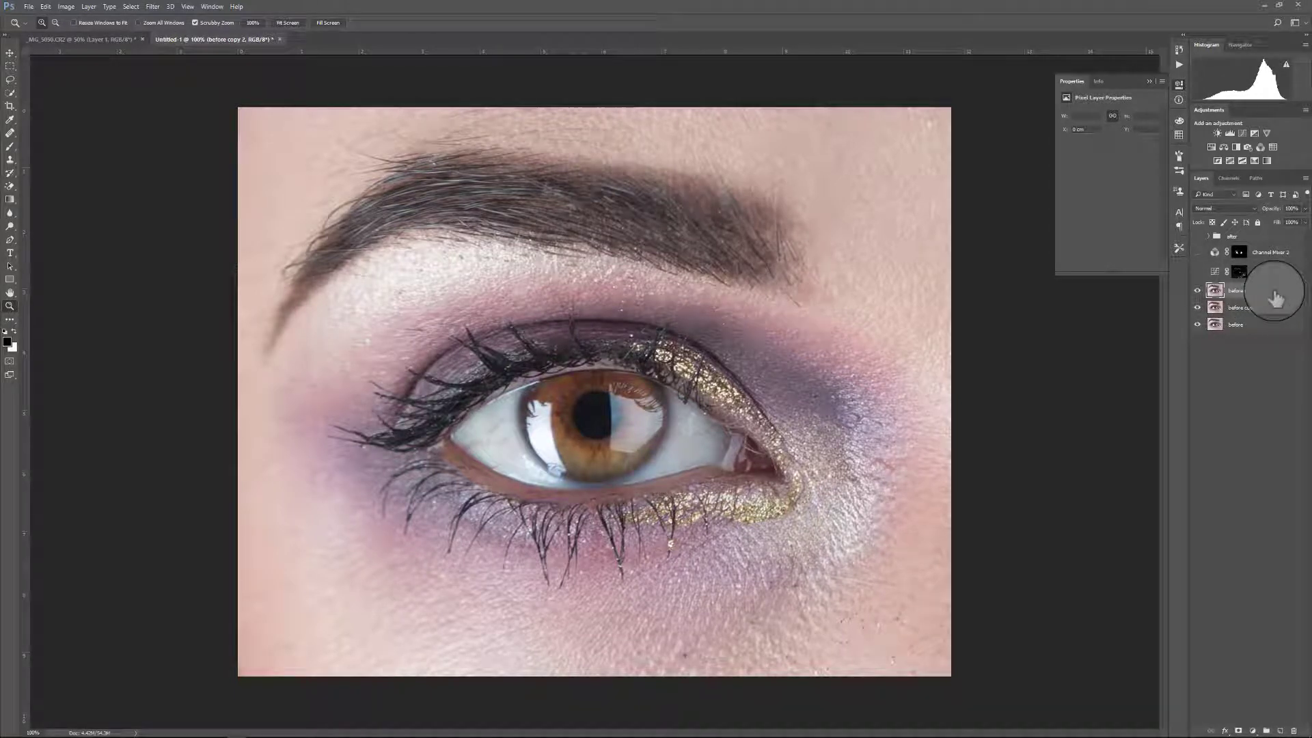
Set the upper duplicate's blend mode to Soft Light and hide its effect with a black layer mask.
click(1214, 208)
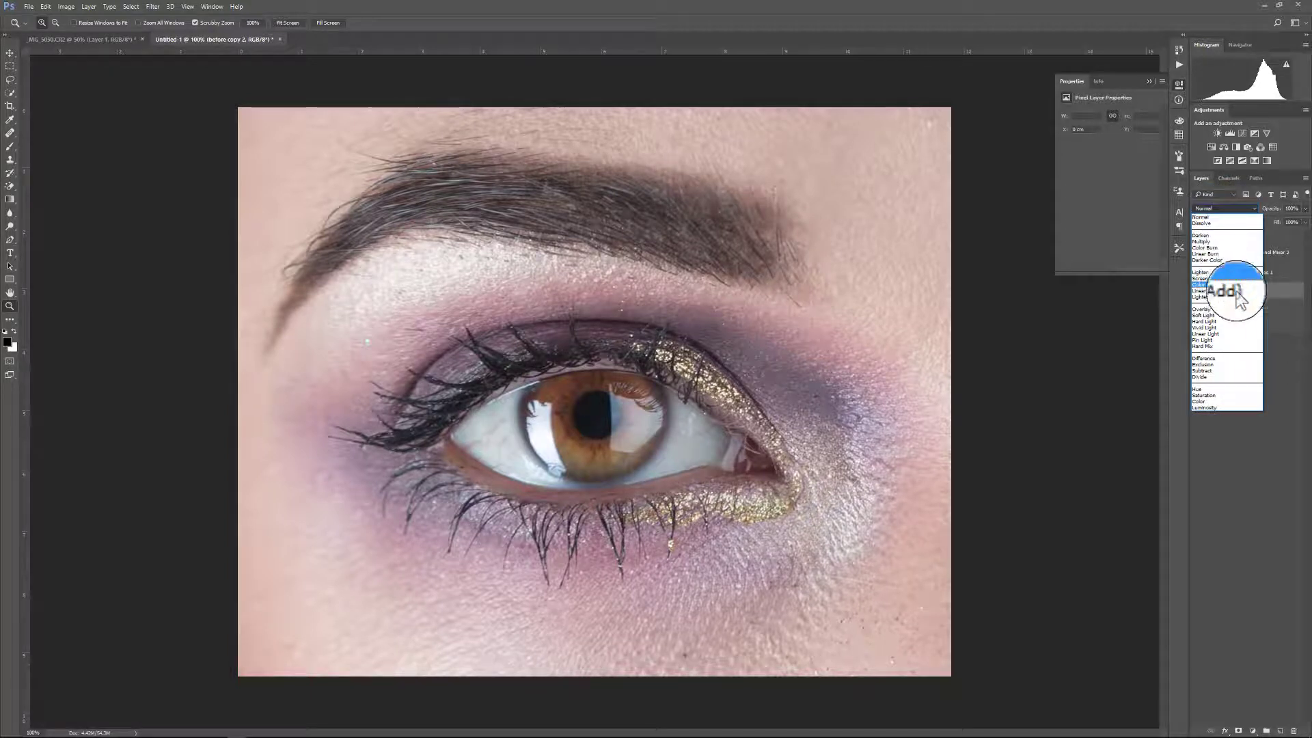
click(1209, 315)
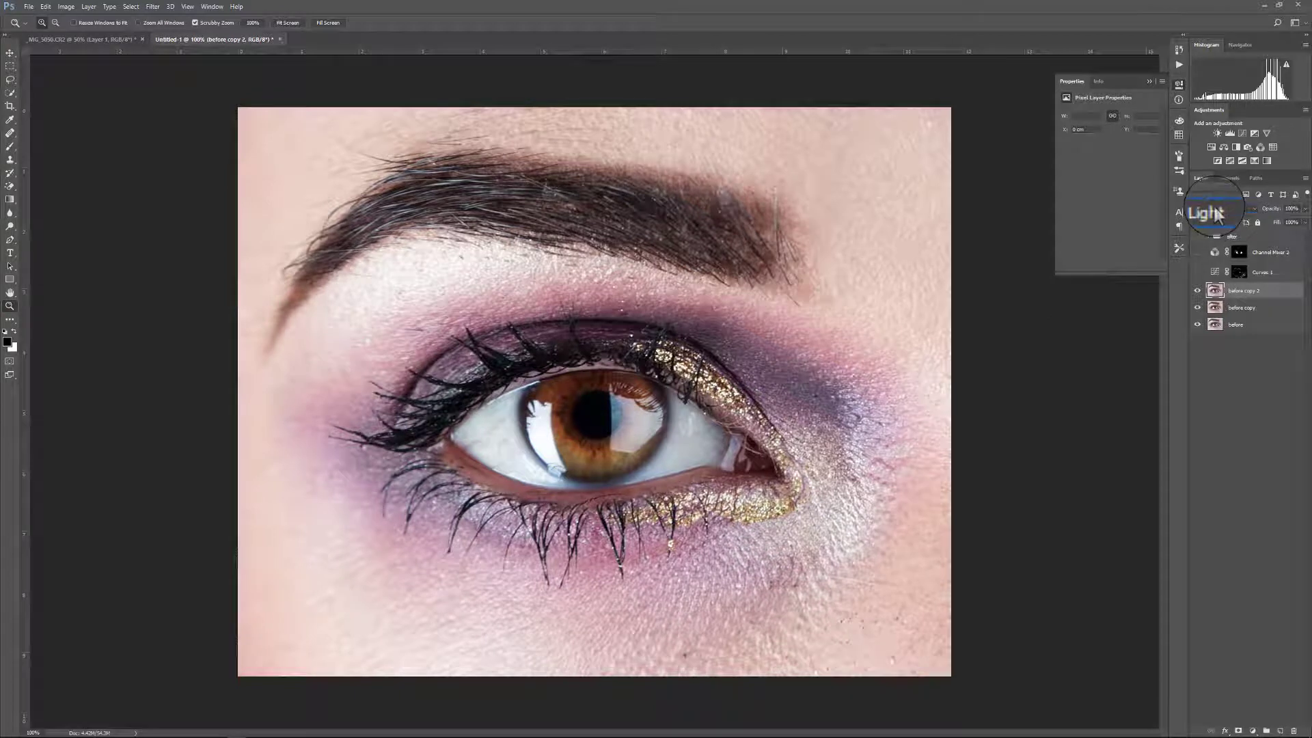
scroll(1214, 213, up, 1)
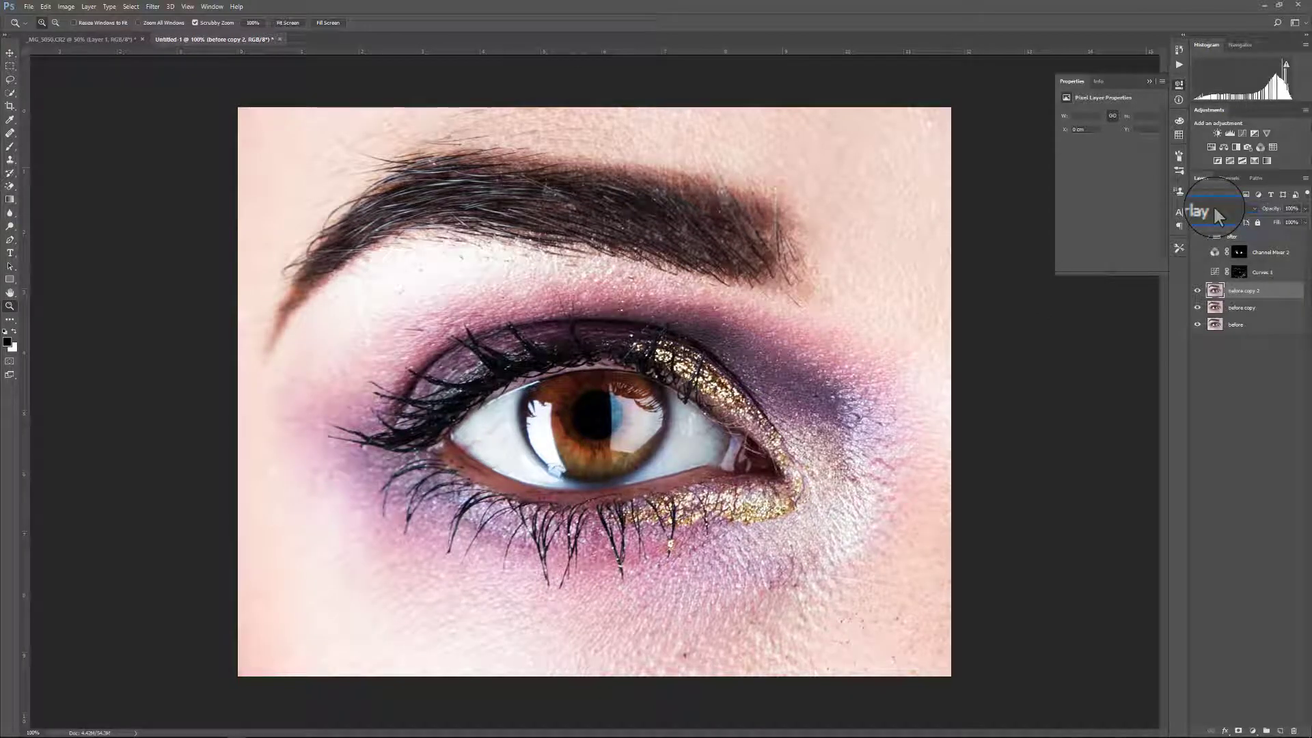
scroll(1215, 213, down, 1)
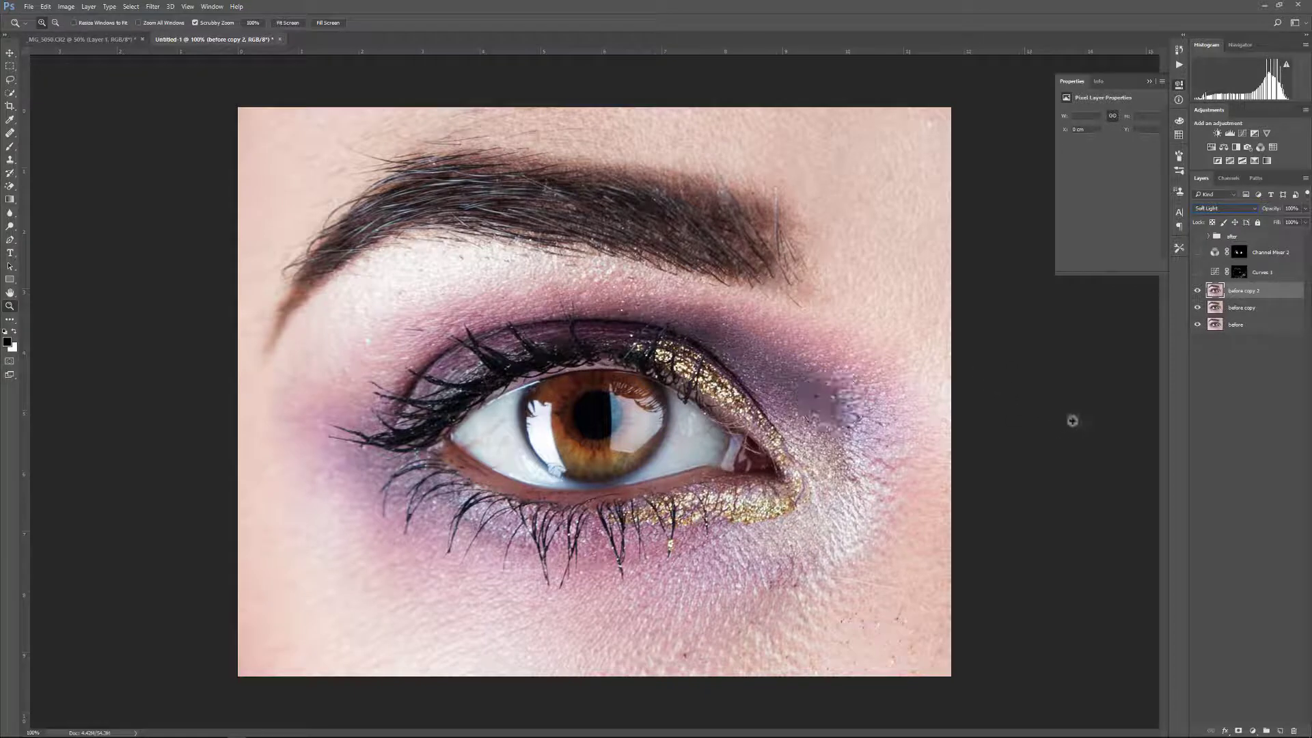
click(1237, 729)
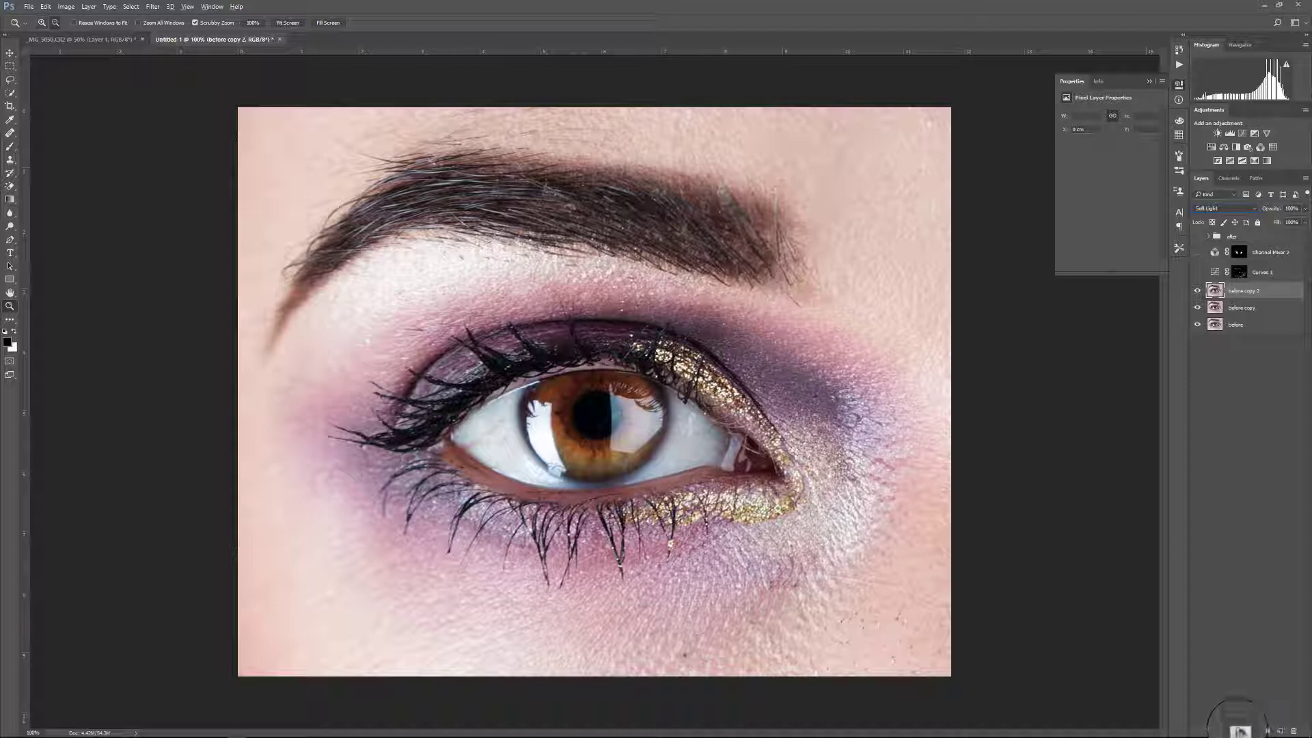
alt+click(1240, 728)
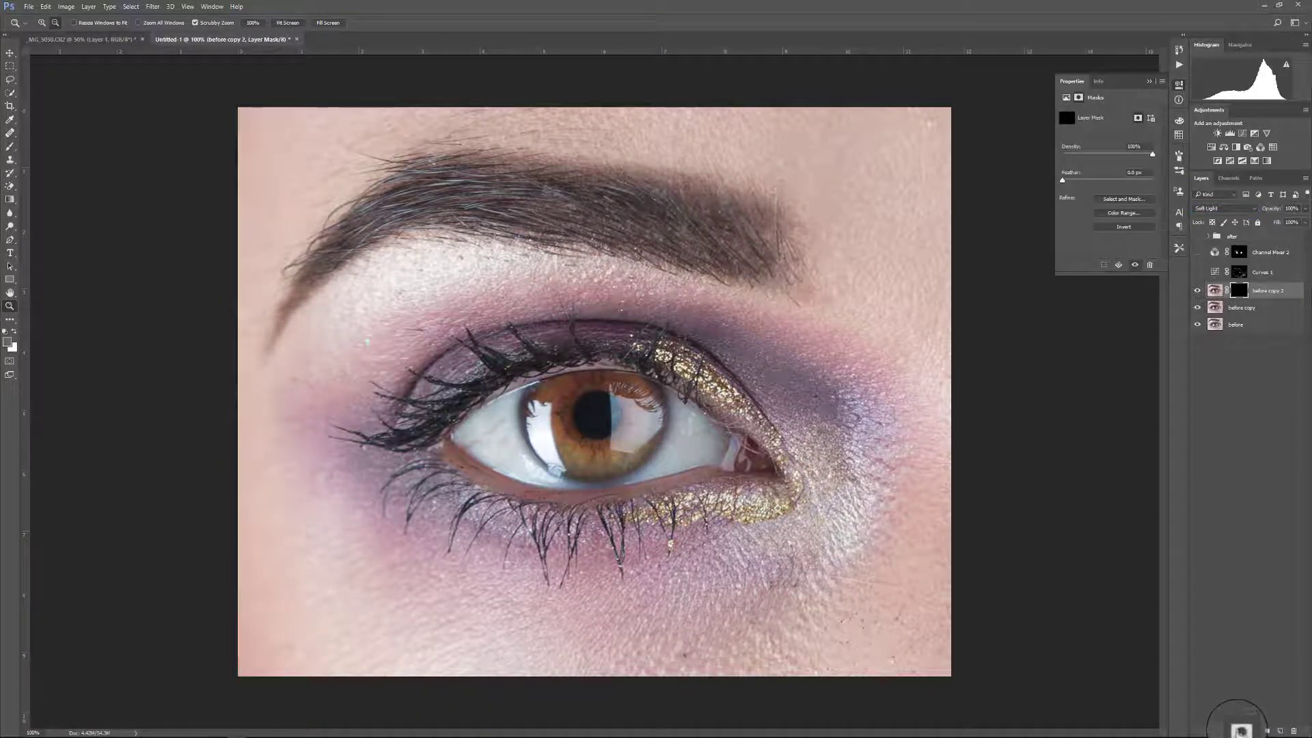
Paint white over the iris and pupil on the Soft Light layer's mask with a resized brush at 100% opacity.
key(b)
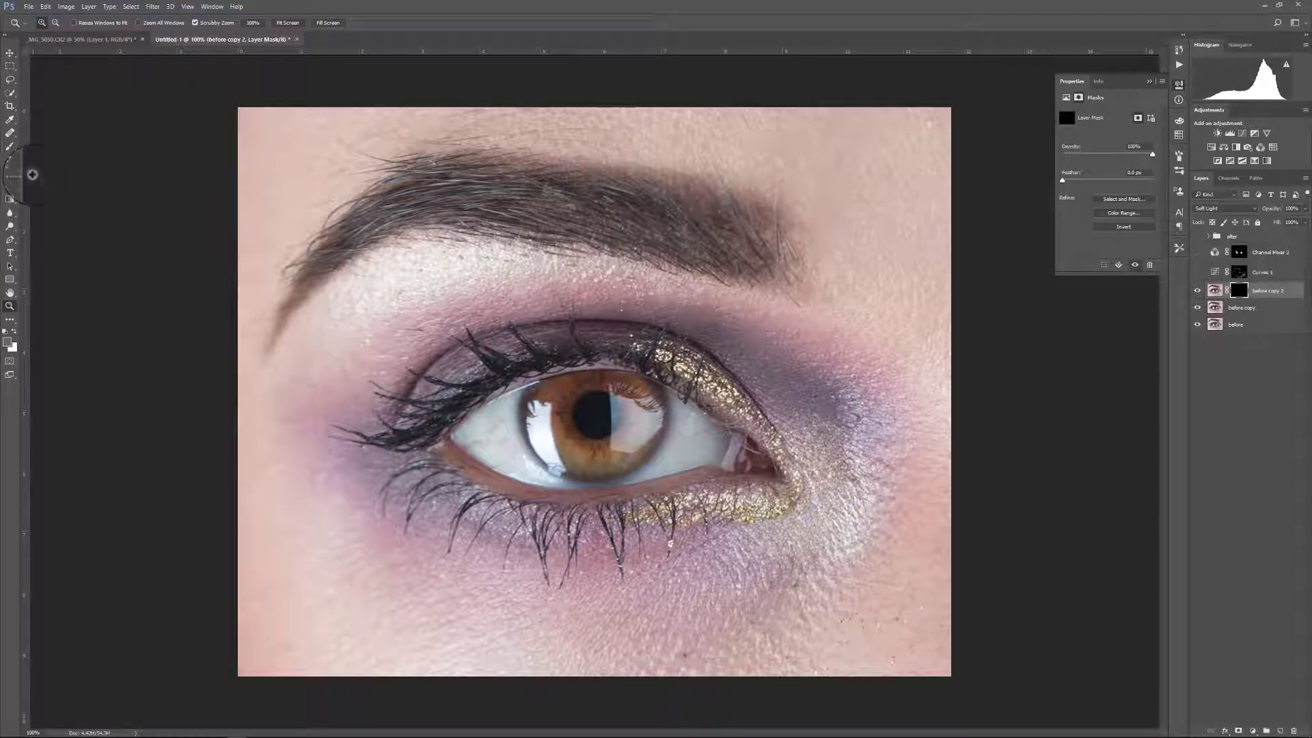
click(10, 146)
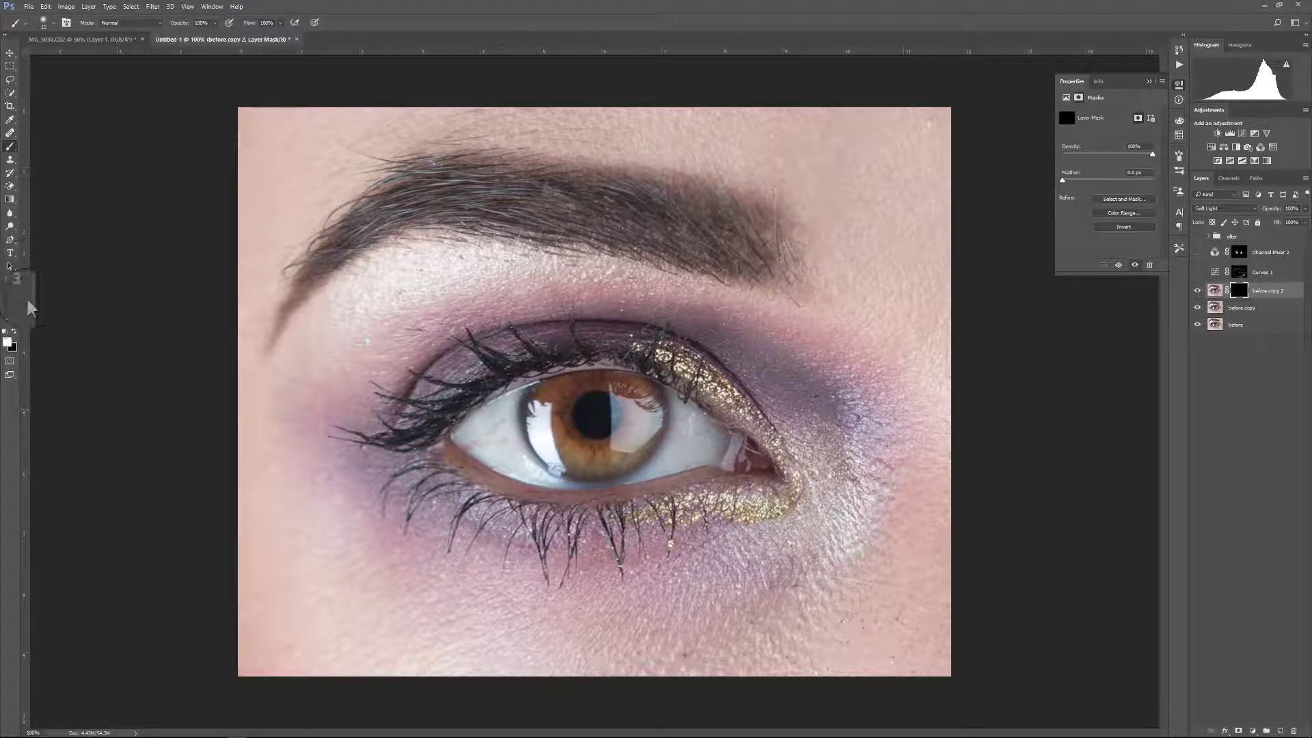
alt+drag(544, 404, 536, 404)
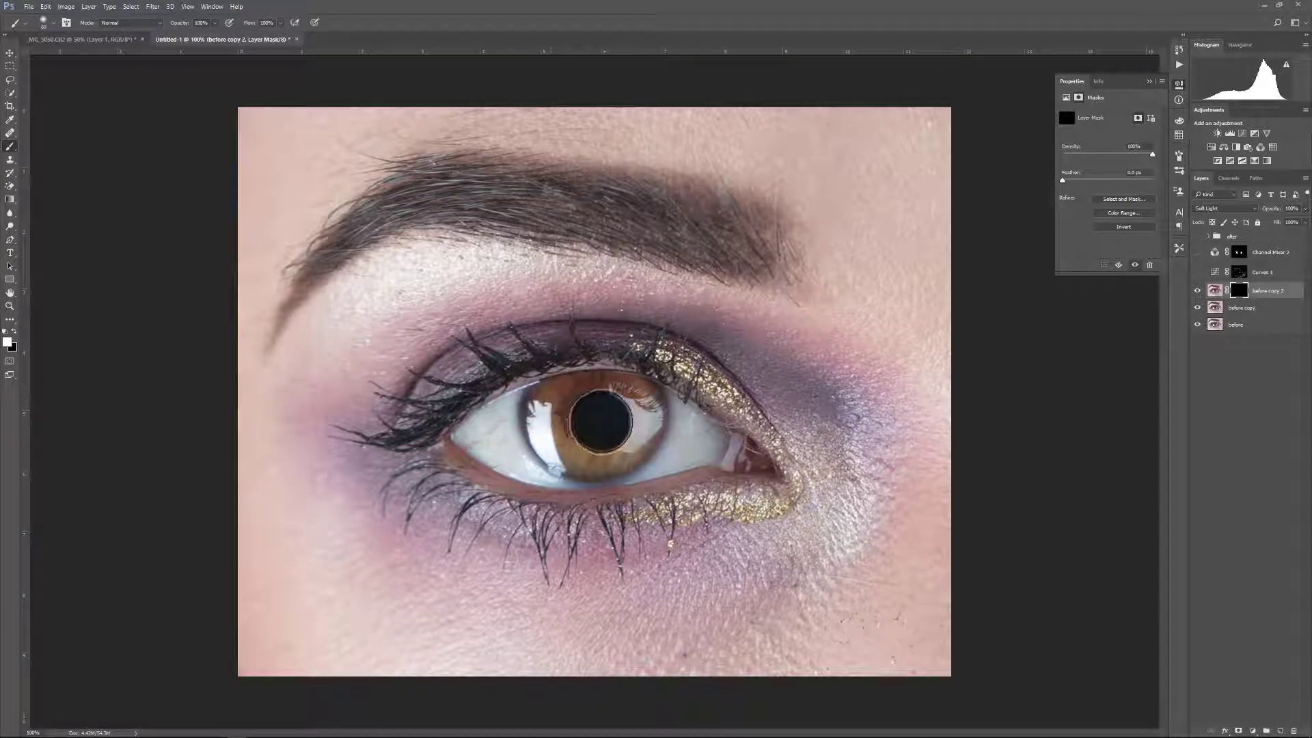
alt+scroll(590, 422, up, 7)
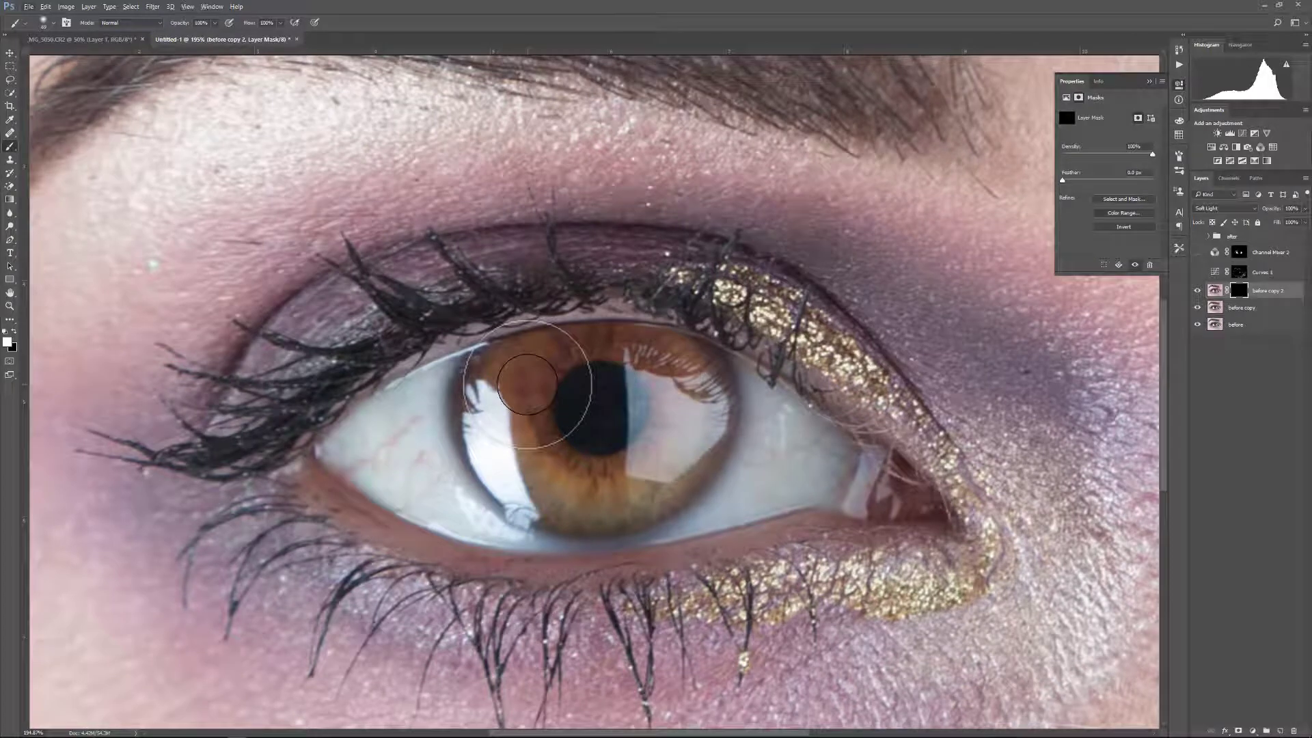
mouse_move(504, 380)
alt+mouse_down()
mouse_move(690, 388)
mouse_move(534, 398)
mouse_move(506, 187)
mouse_move(521, 555)
mouse_move(491, 435)
alt+mouse_up()
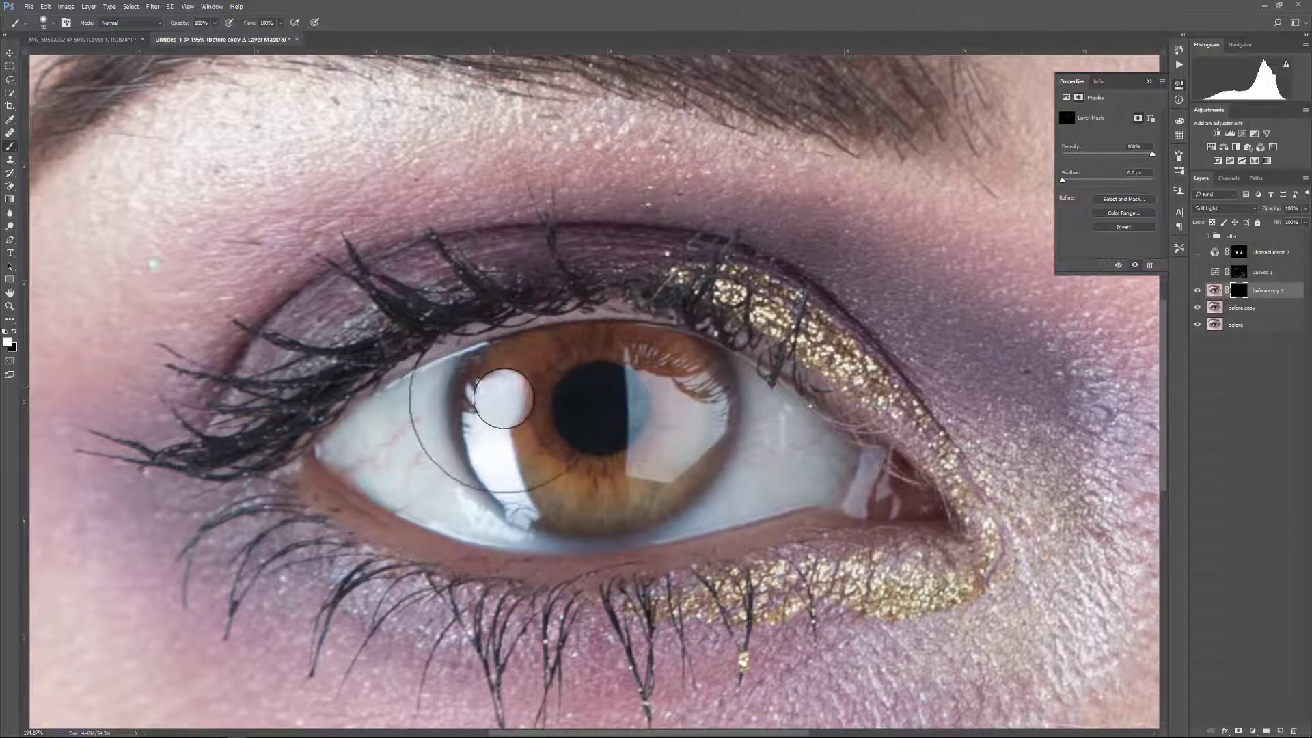
mouse_move(518, 360)
mouse_down()
mouse_move(498, 402)
mouse_move(507, 441)
mouse_move(531, 474)
mouse_move(577, 495)
mouse_move(663, 468)
mouse_move(702, 404)
mouse_move(656, 337)
mouse_move(583, 322)
mouse_move(514, 412)
mouse_up()
key(x)
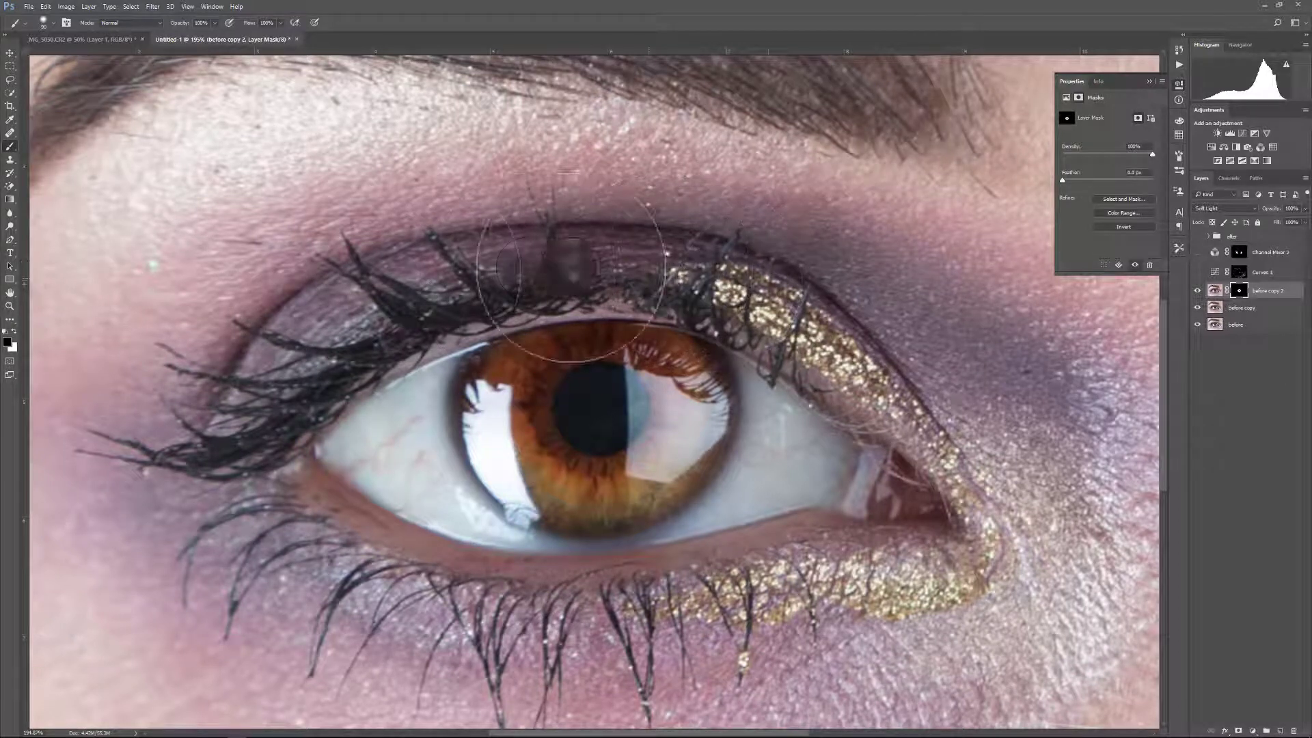
key(x)
mouse_move(601, 408)
mouse_down()
mouse_move(615, 398)
mouse_move(602, 396)
mouse_move(633, 458)
mouse_move(511, 439)
mouse_move(597, 404)
mouse_up()
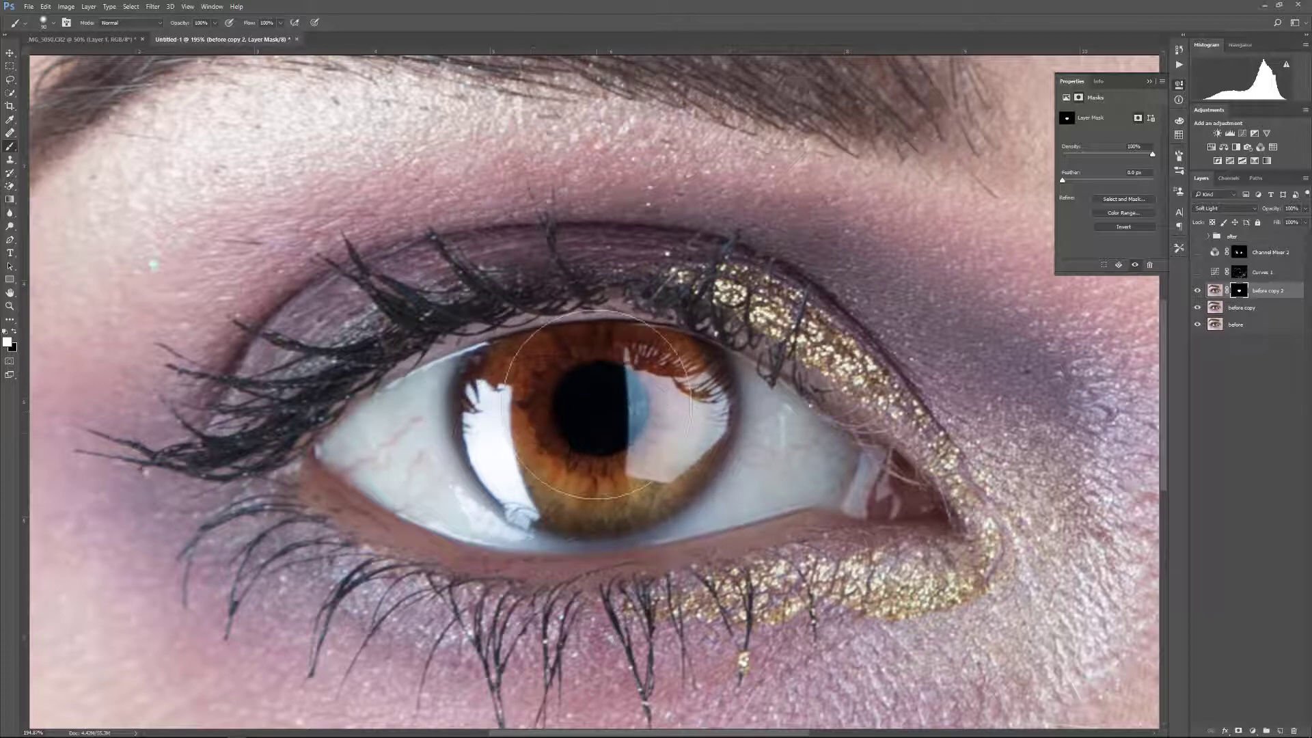
Compare the enhanced iris with the original by toggling the visibility of all layers except the before layer.
scroll(596, 405, down, 5)
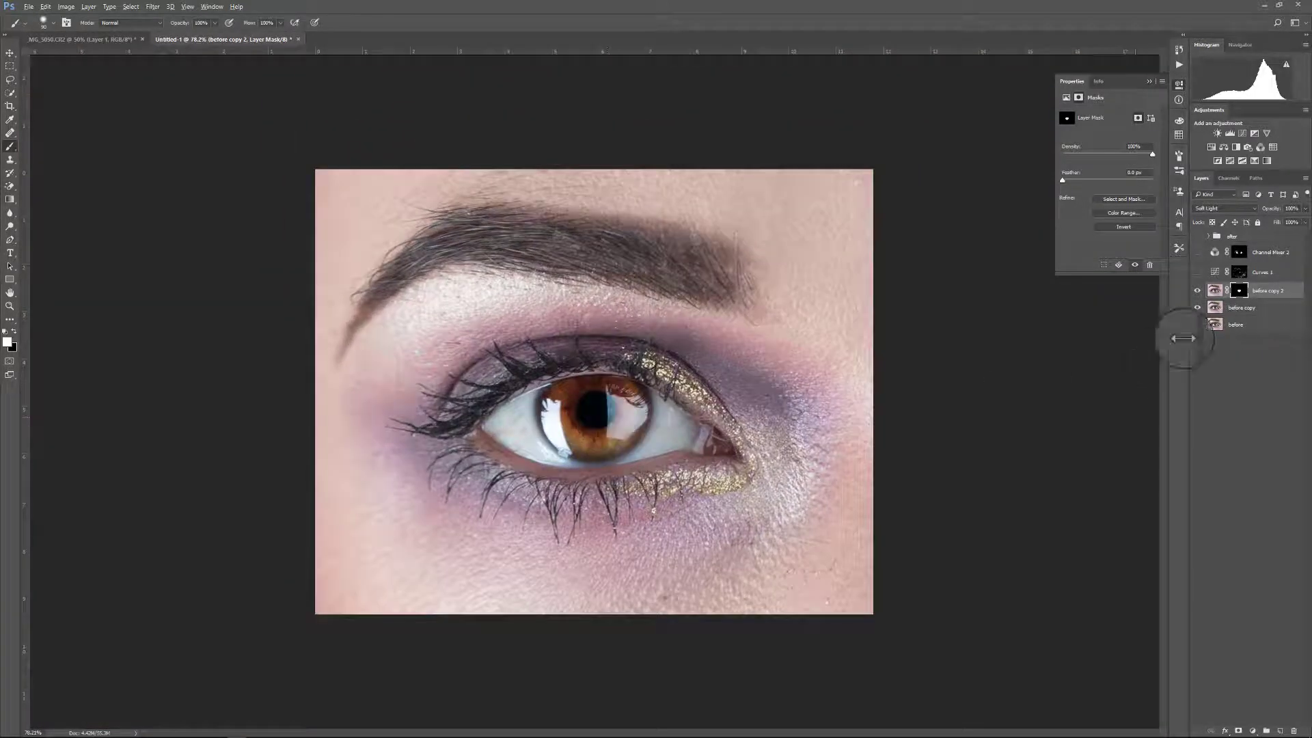
drag(1197, 308, 1197, 326)
alt+click(1198, 326)
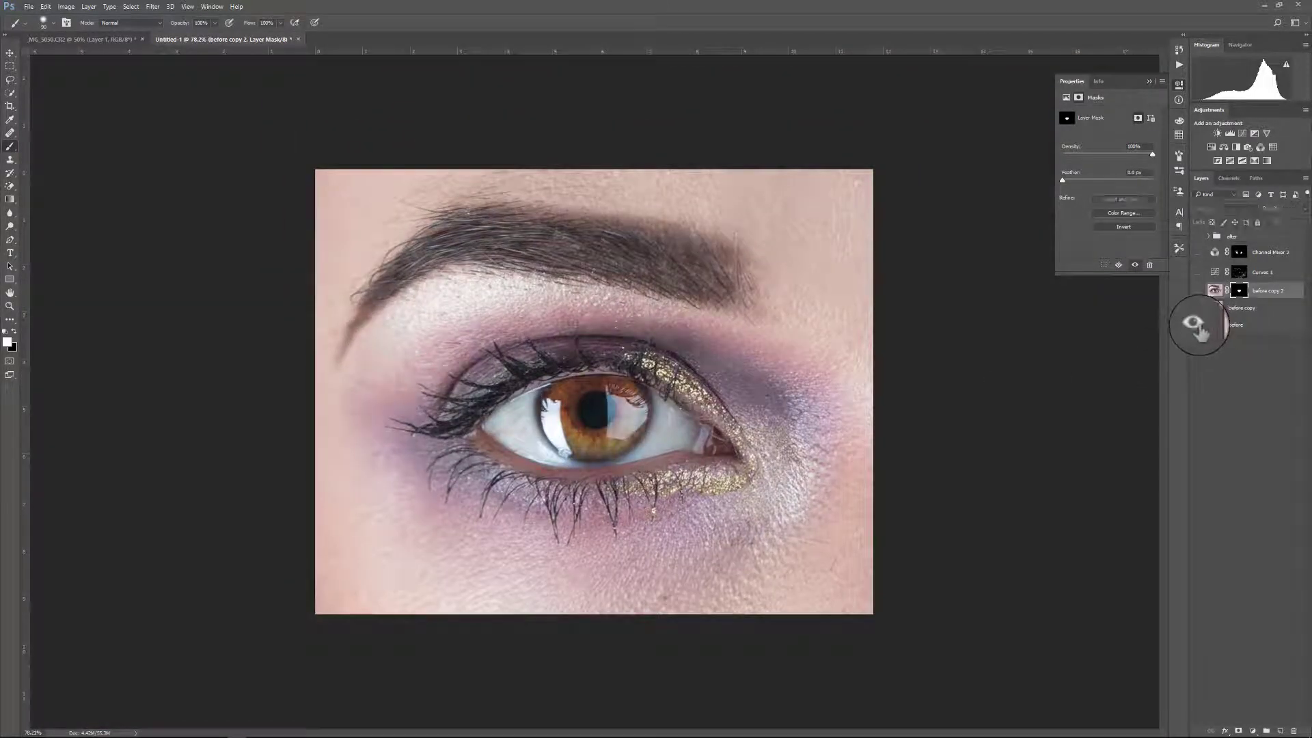
alt+click(1198, 326)
alt+click(1198, 326)
alt+click(1198, 325)
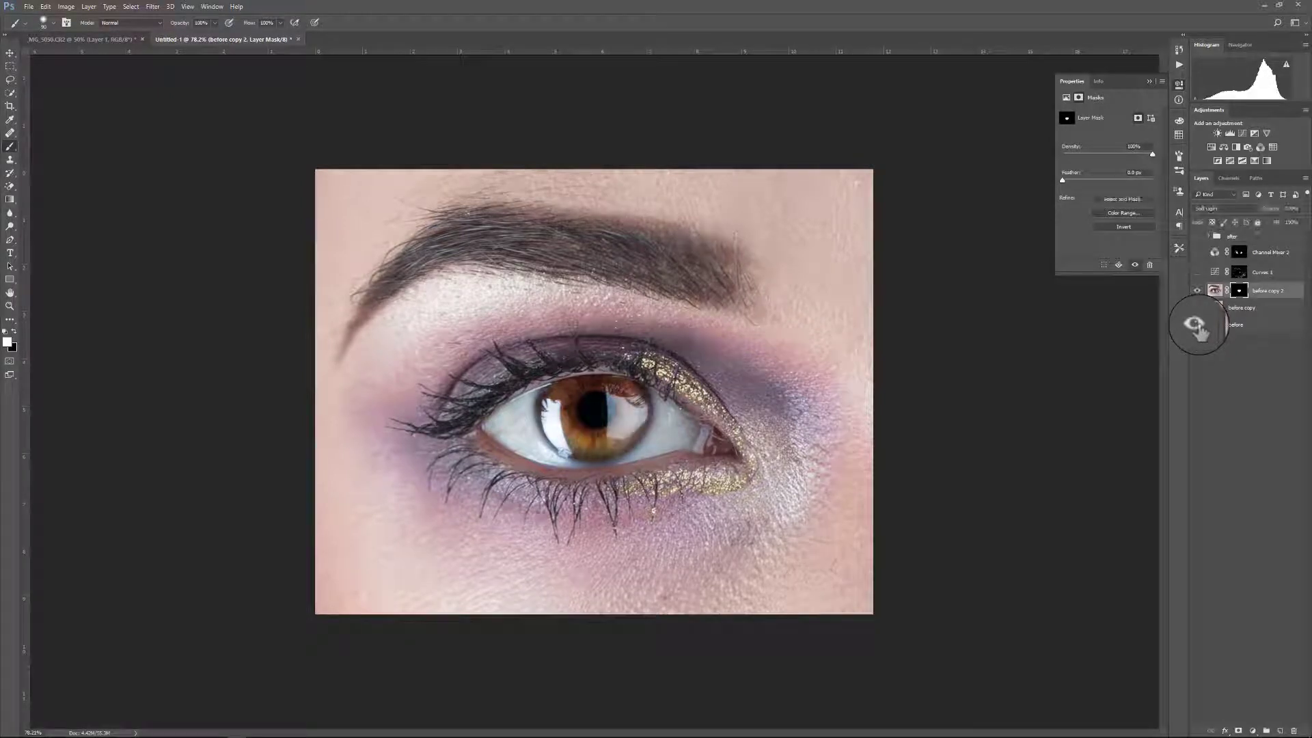
alt+click(1199, 326)
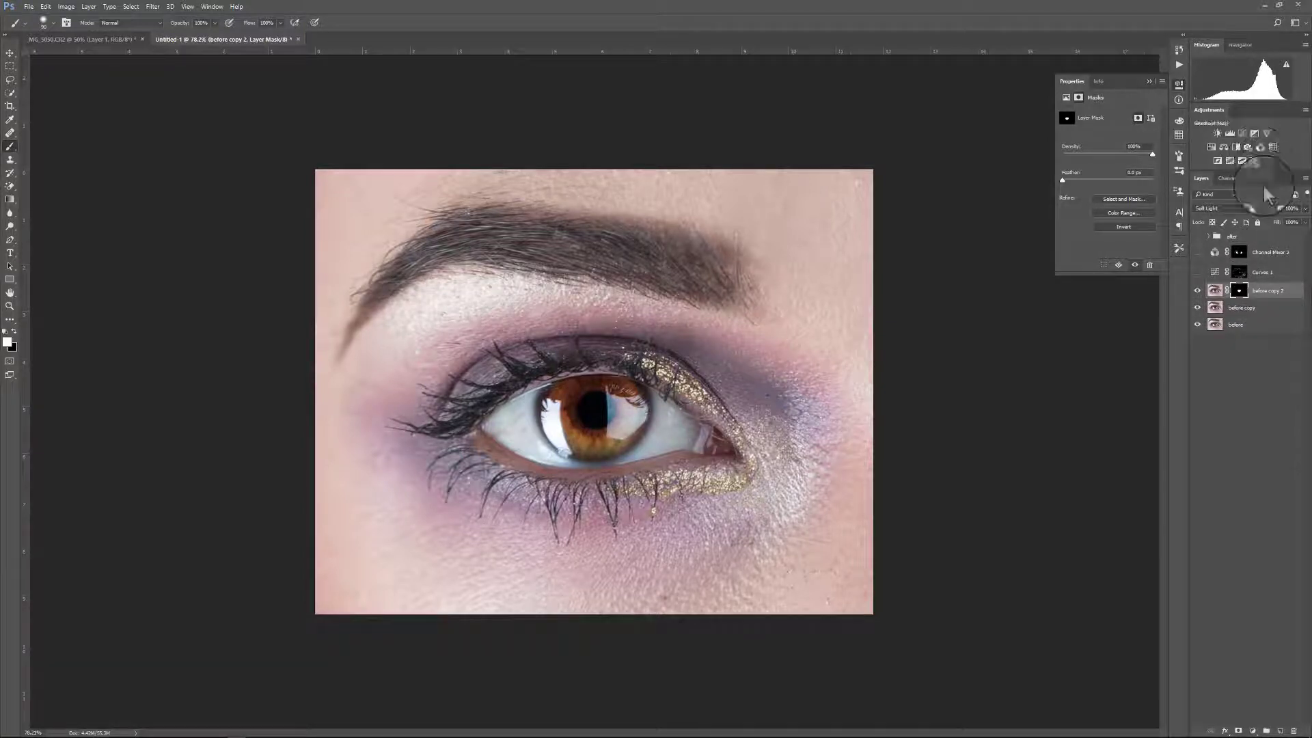
Add a Curves adjustment layer clipped to the masked Soft Light layer, in Normal mode at 100% opacity.
alt+click(1242, 135)
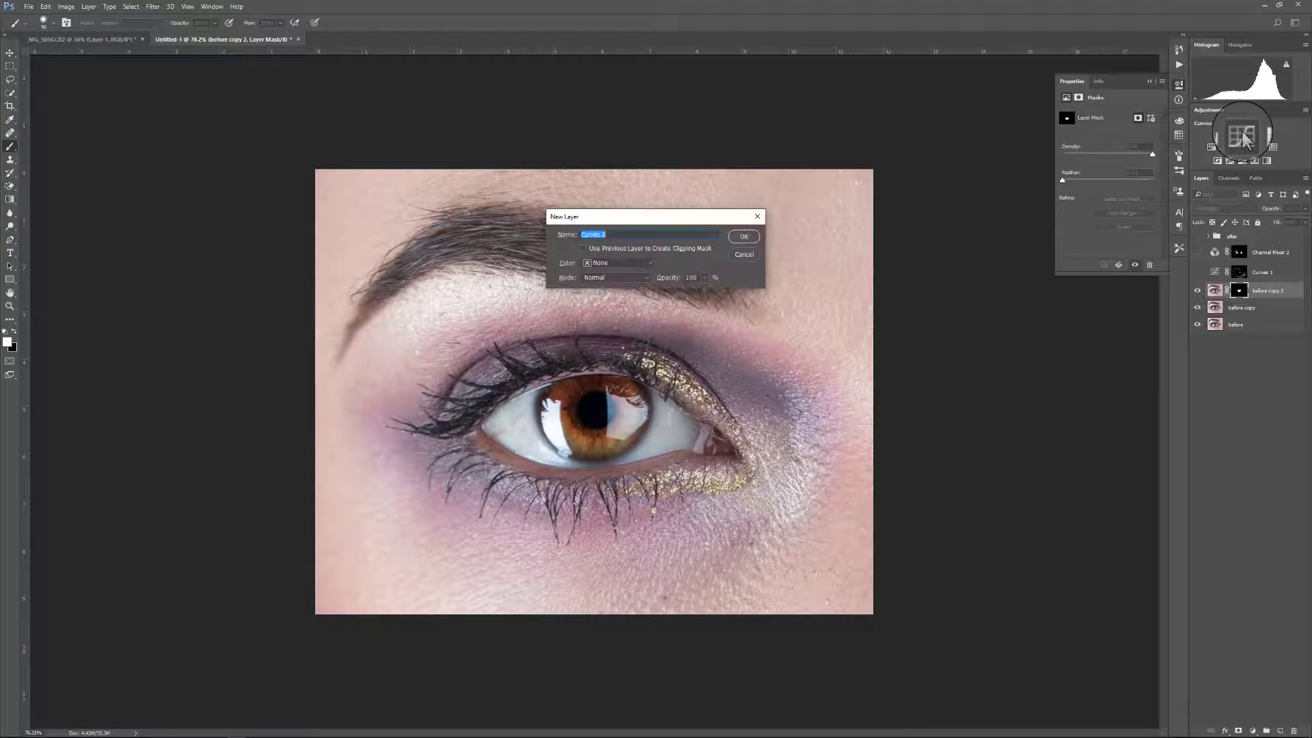
click(584, 248)
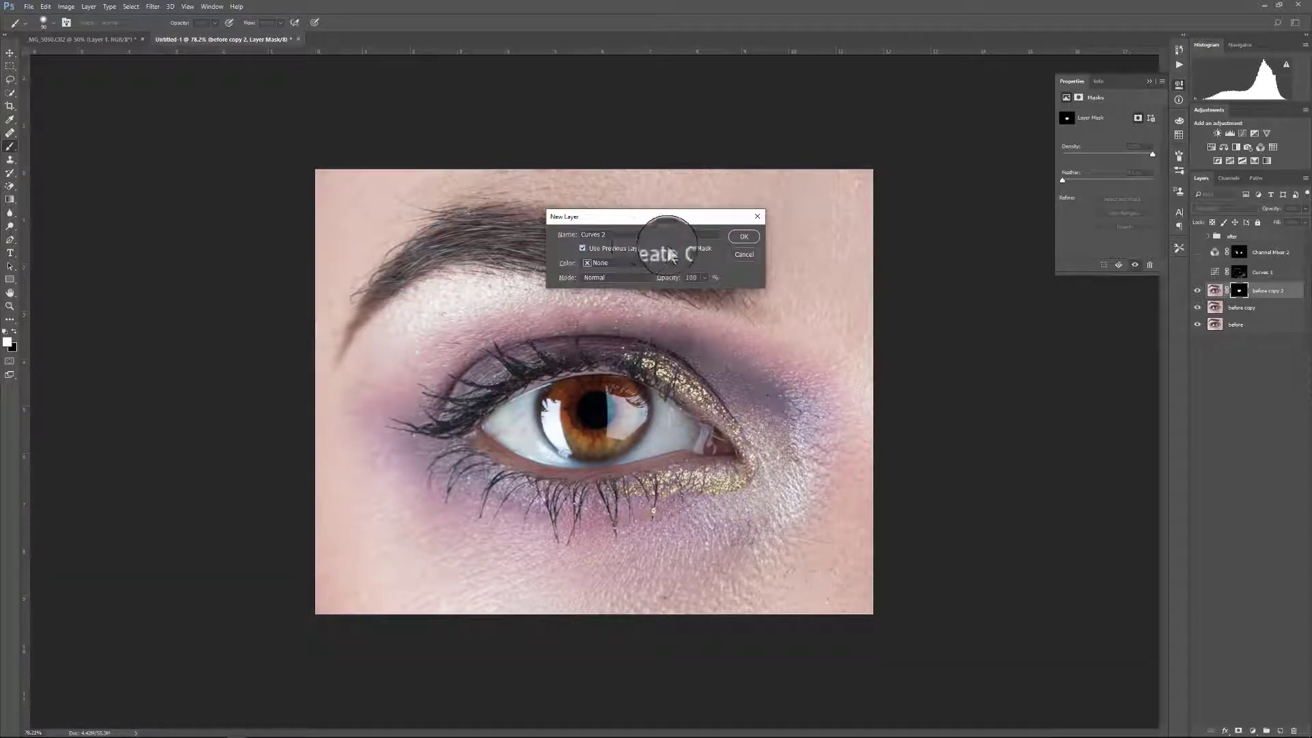
click(751, 241)
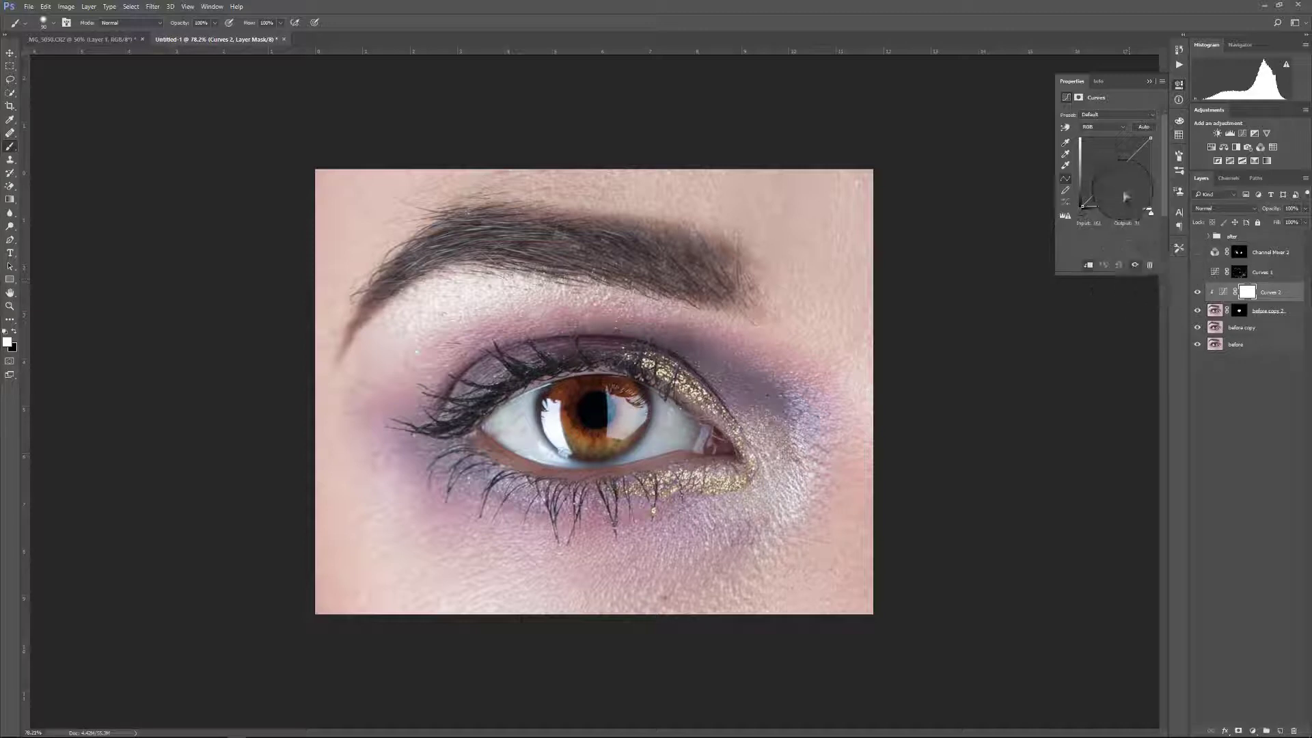
Brighten the iris by raising the midtones of the clipped Curves adjustment, and compare the result with the before layer alone.
mouse_move(1117, 173)
mouse_down()
mouse_move(1107, 162)
mouse_move(1134, 181)
mouse_move(1096, 154)
mouse_move(1117, 177)
mouse_up()
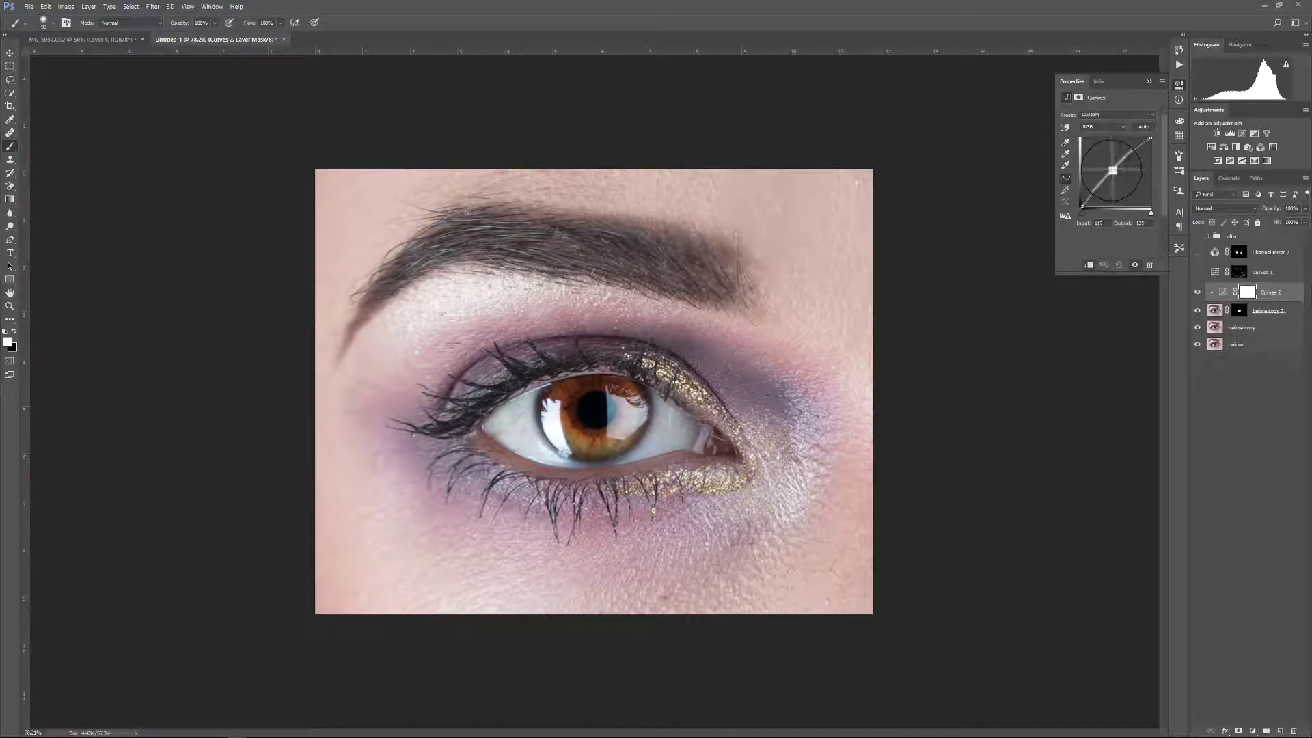
alt+click(1197, 344)
alt+click(1197, 344)
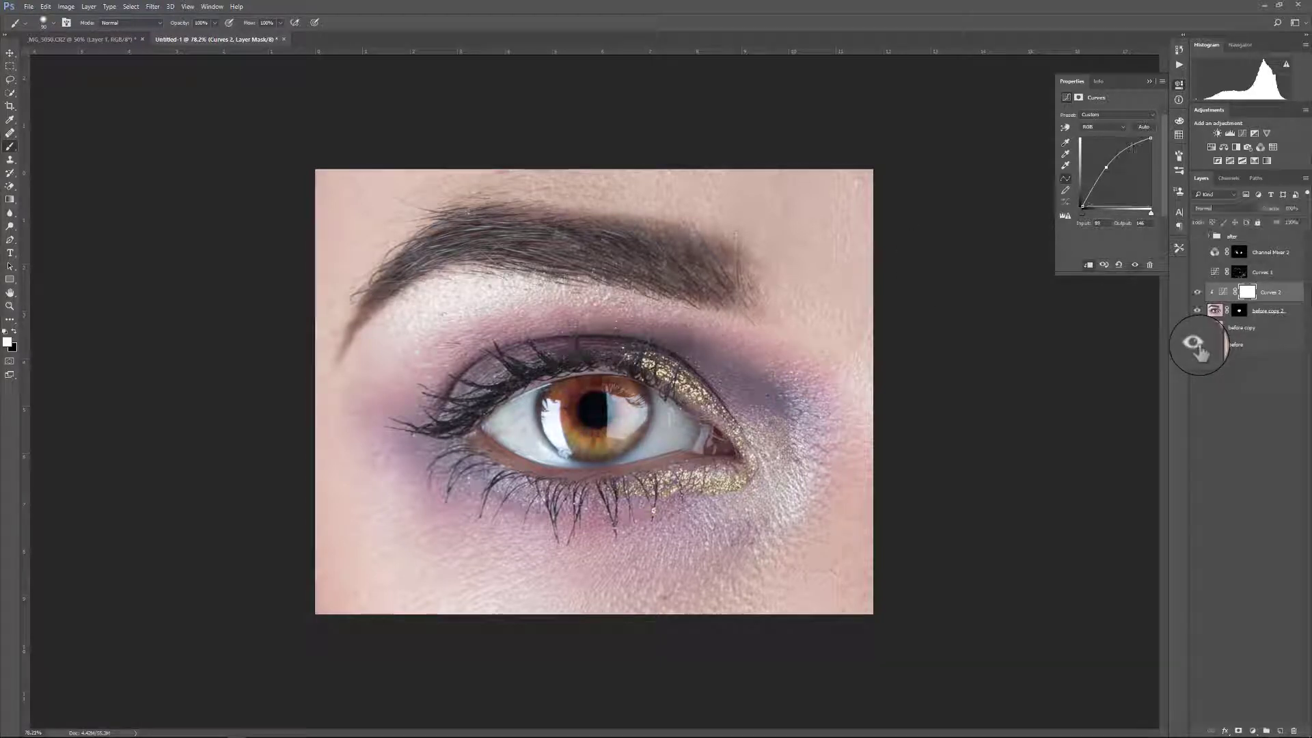
alt+click(1196, 345)
alt+click(1197, 345)
alt+click(1197, 345)
alt+click(1196, 344)
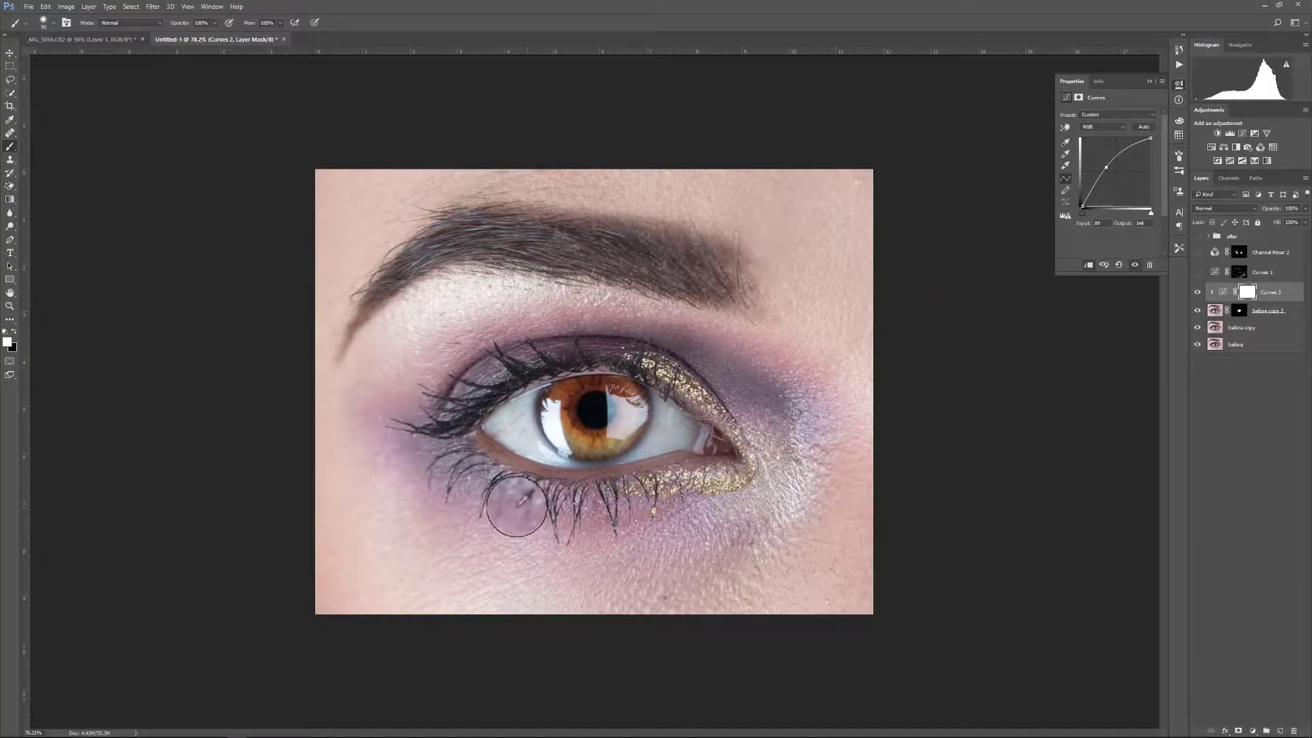
Add an empty layer above the clipped Curves adjustment and set the Healing Brush to Lighten mode, Sampled source and All Layers.
scroll(522, 478, up, 6)
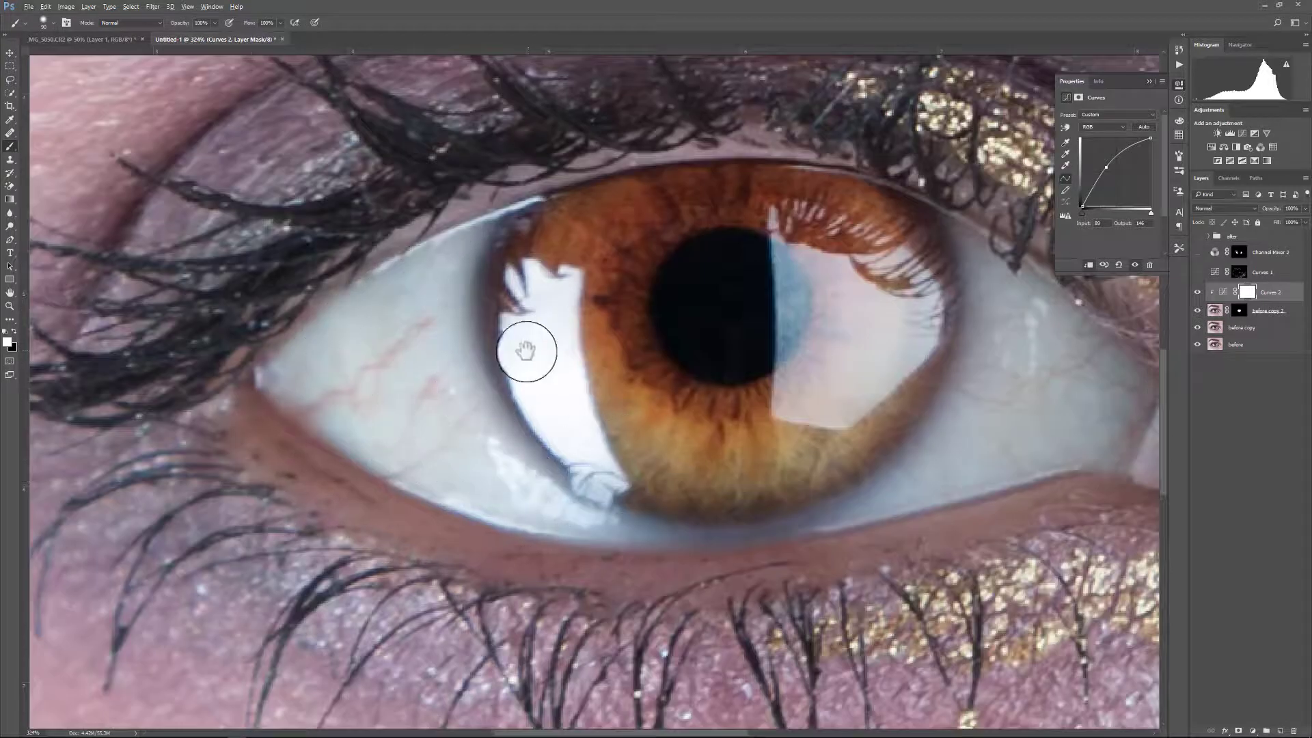
drag(527, 352, 732, 403)
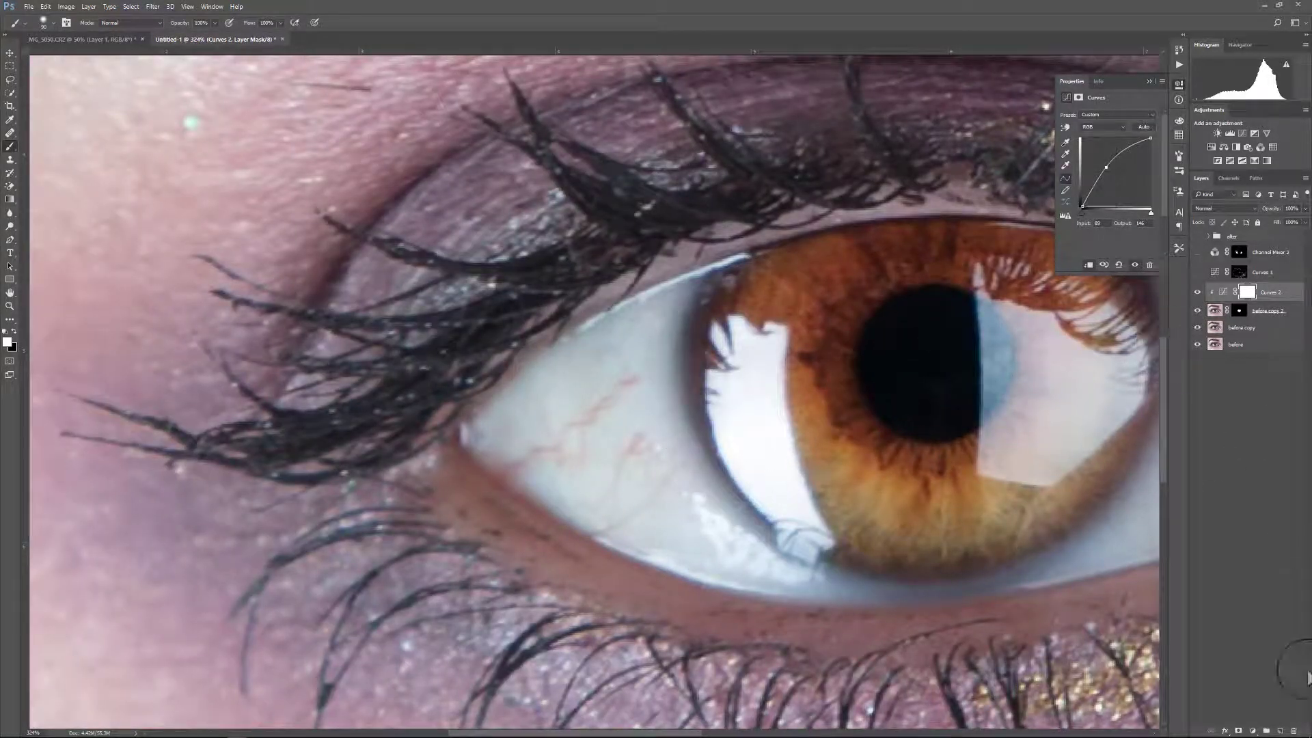
click(1280, 731)
key(x)
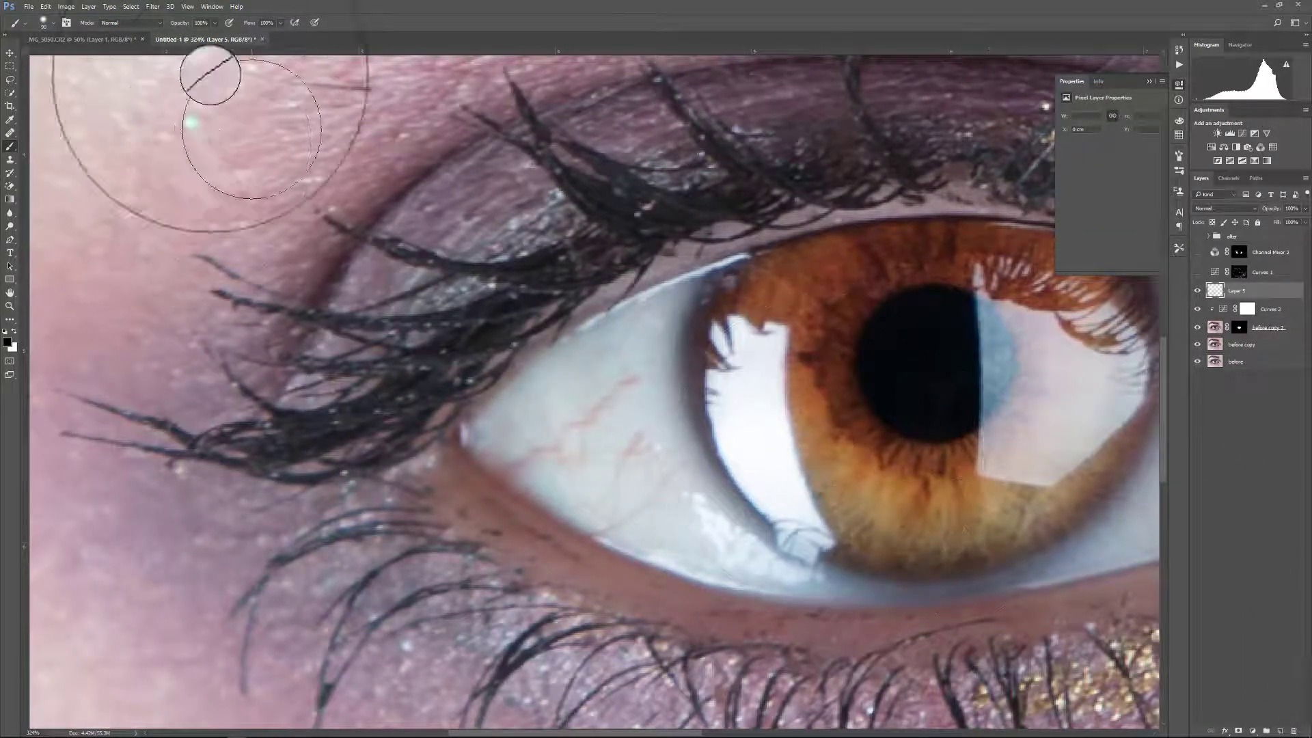
click(10, 133)
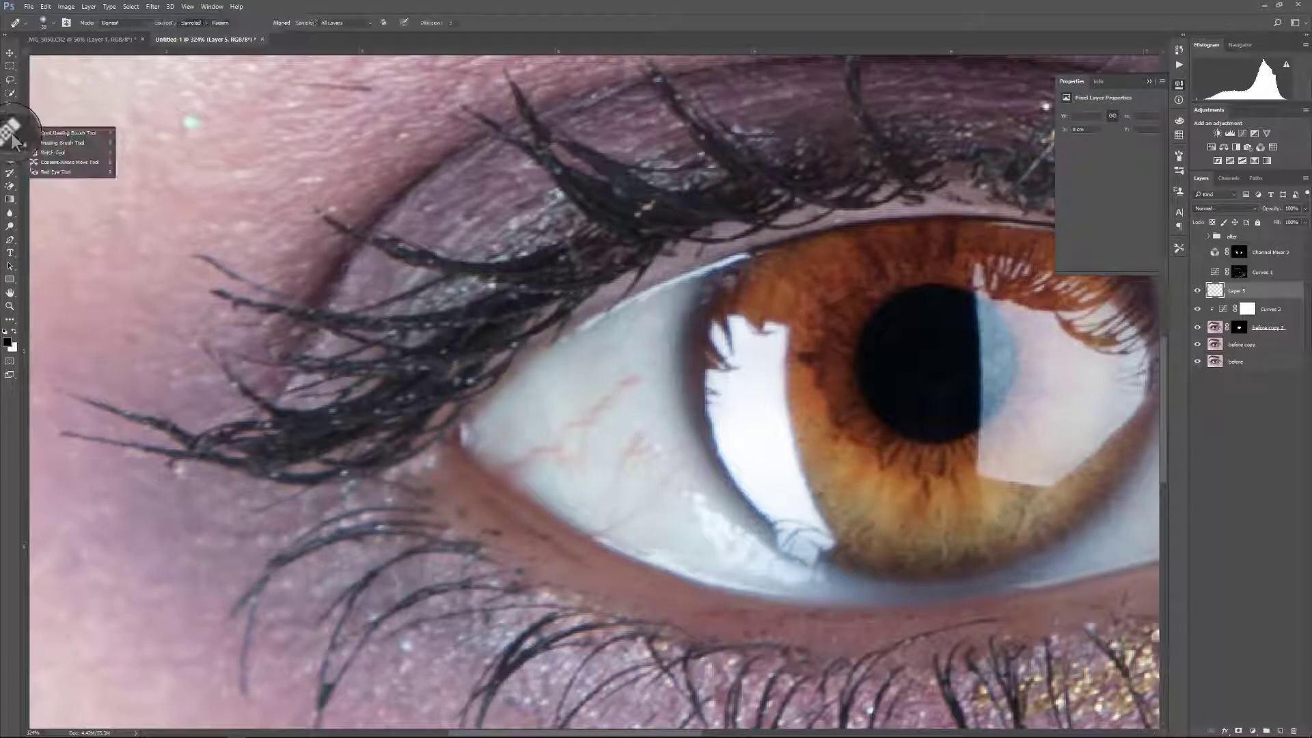
click(51, 150)
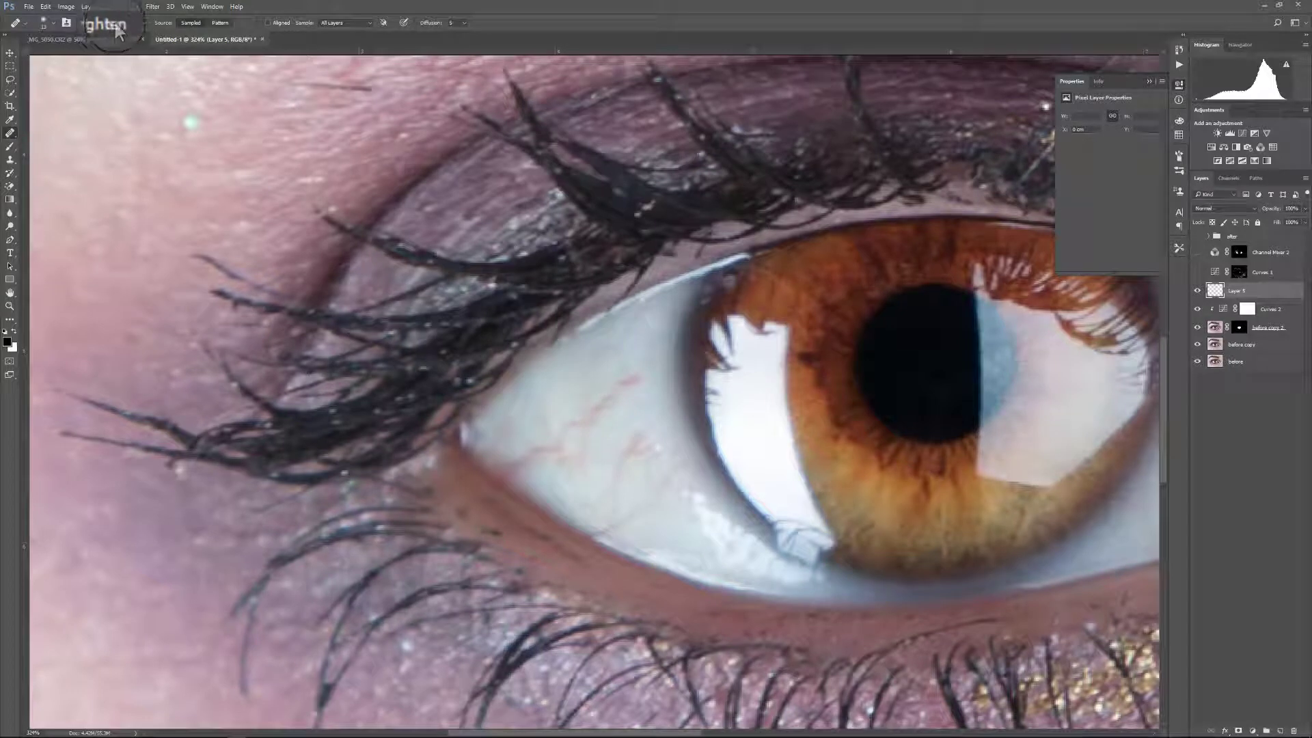
scroll(620, 380, up, 4)
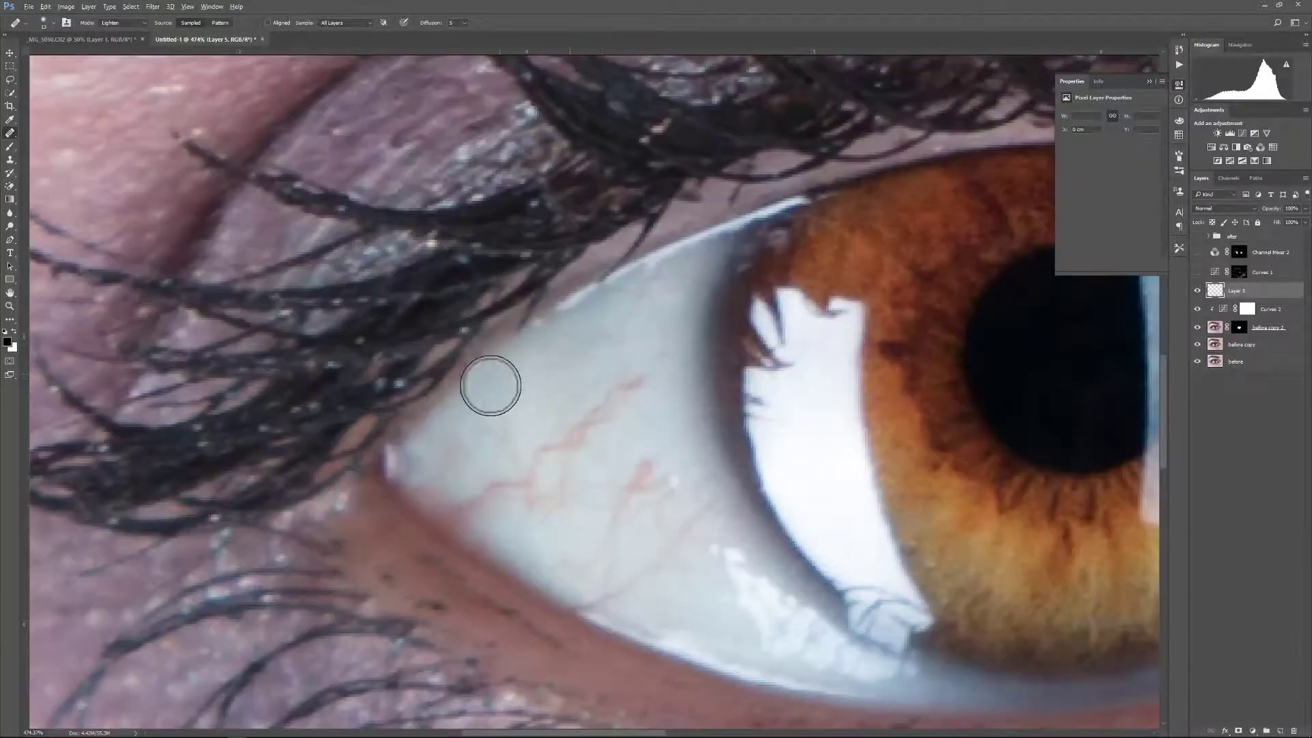
Heal the red veins in the upper part of the eye white between the outer corner and the iris, using nearby clean samples.
alt+click(545, 407)
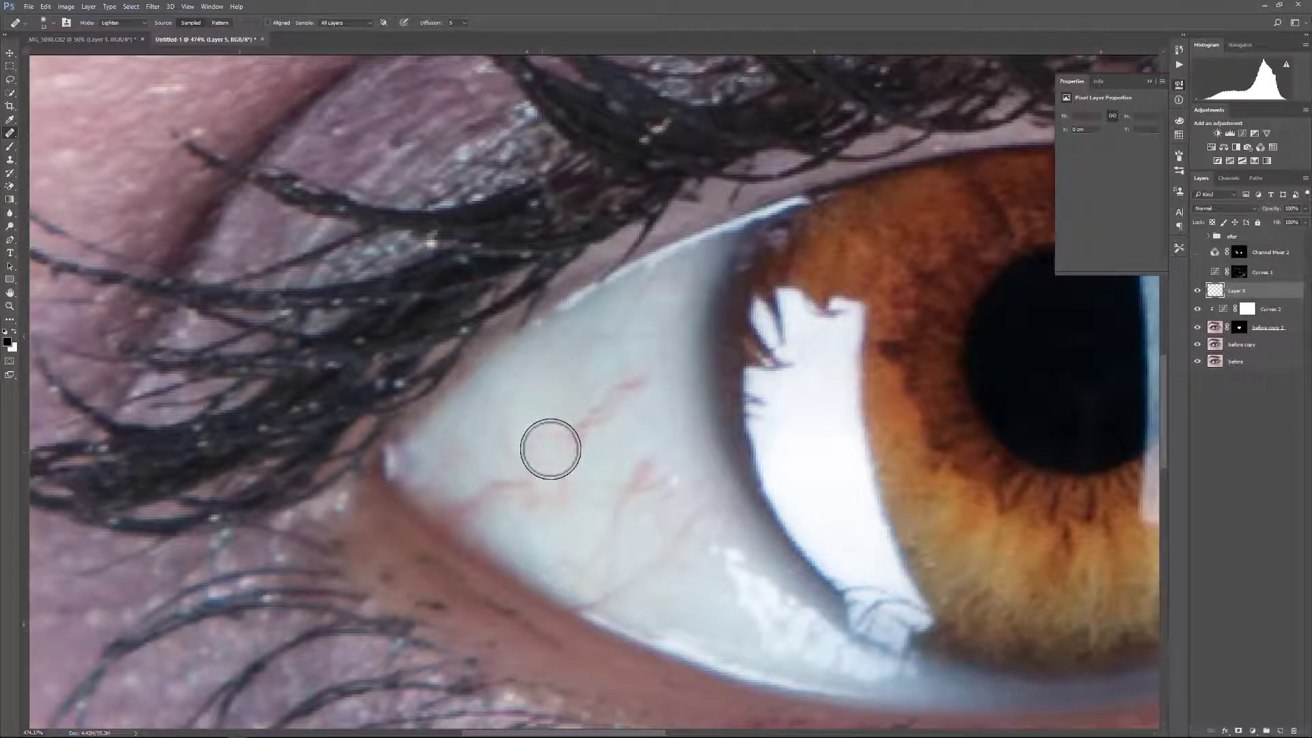
drag(559, 451, 630, 386)
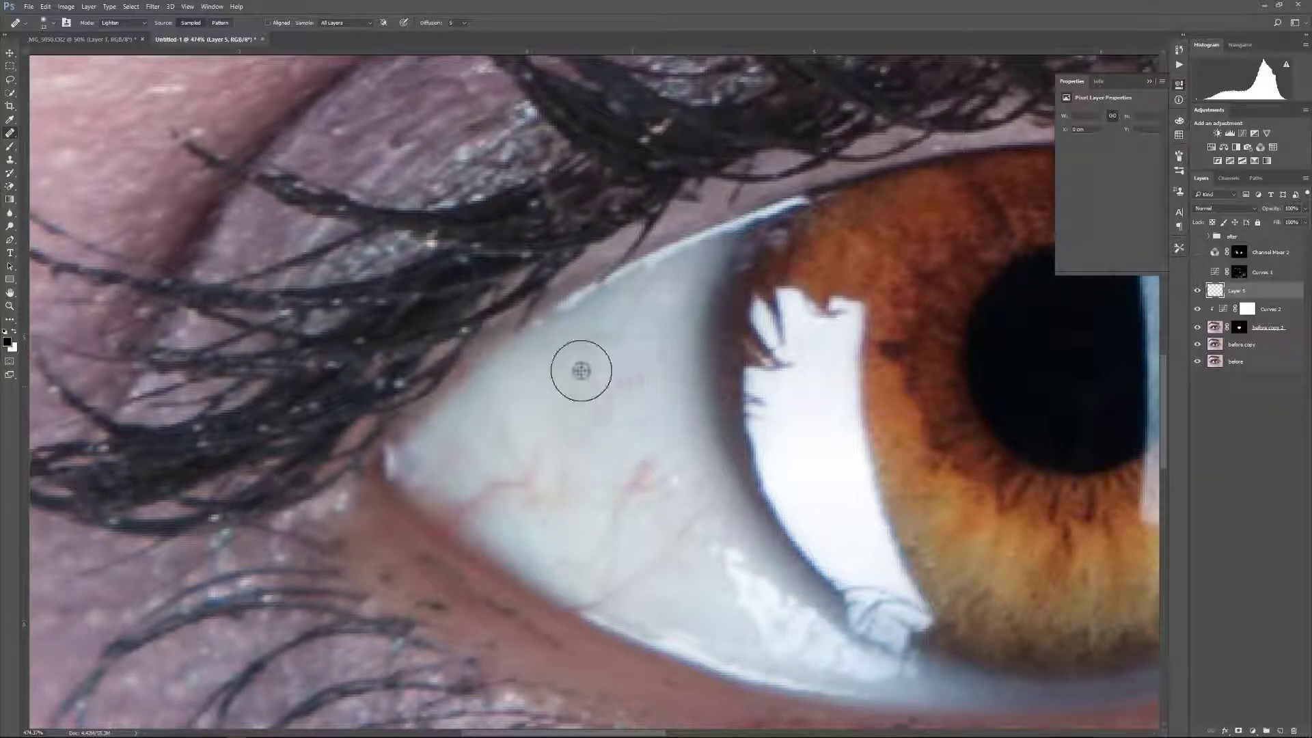
alt+click(543, 382)
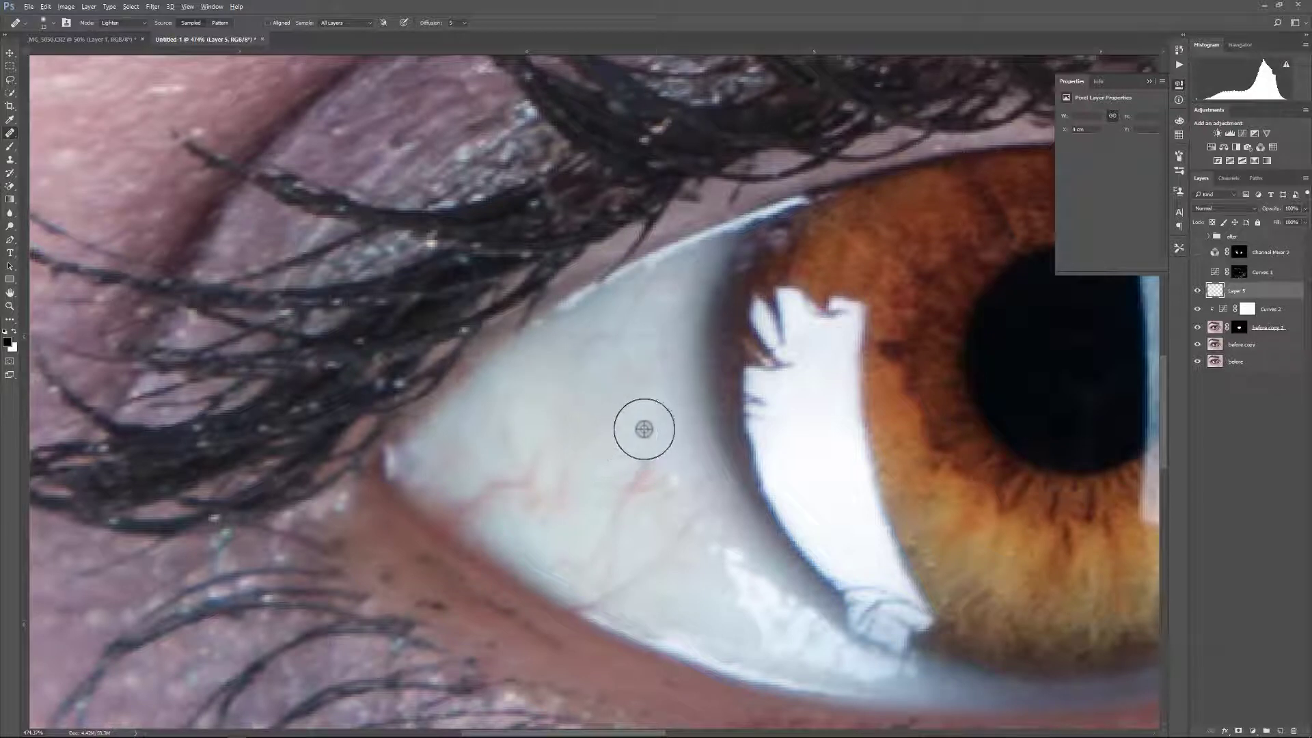
drag(597, 341, 578, 365)
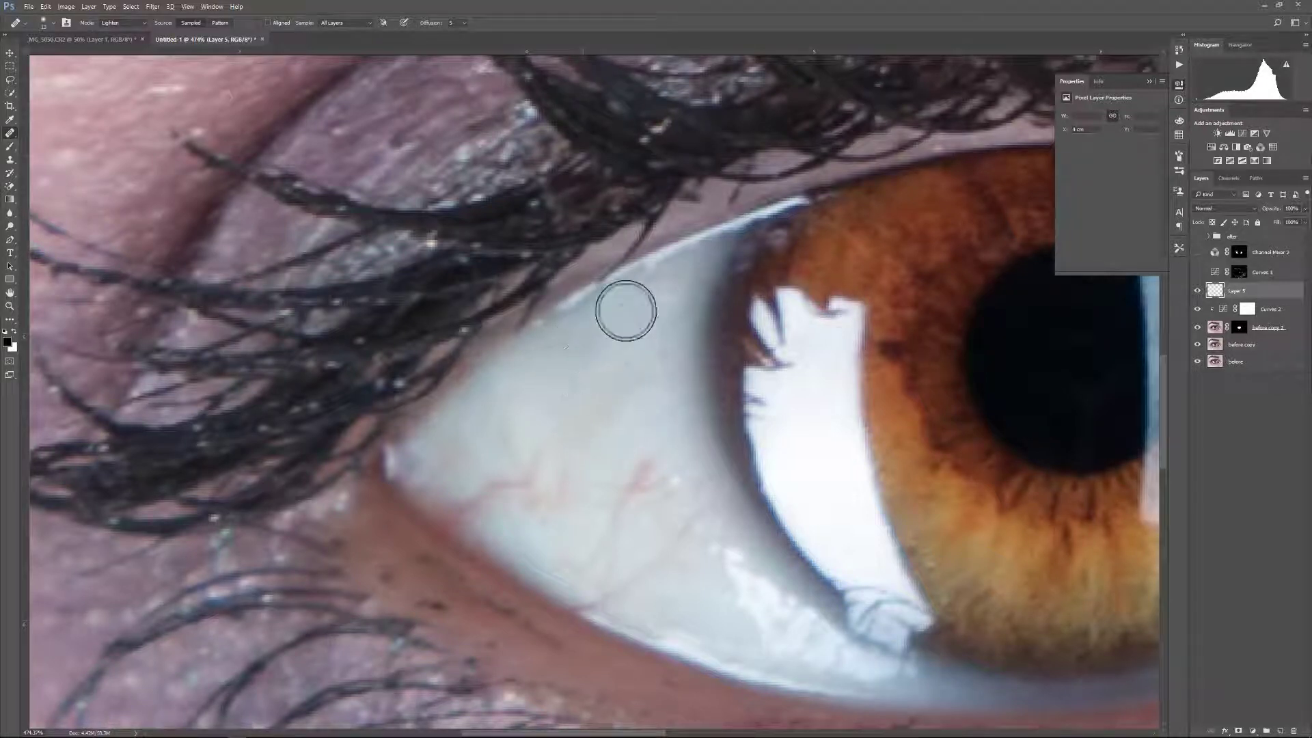
drag(627, 308, 618, 337)
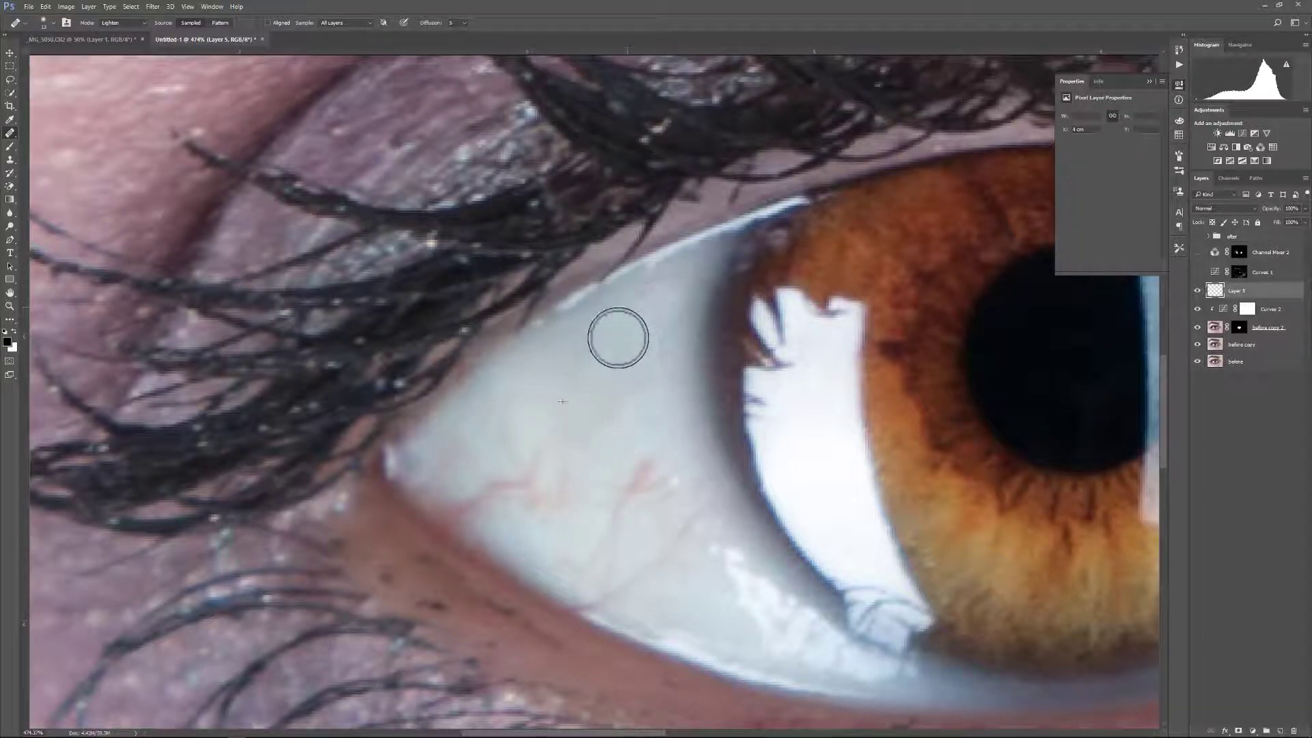
alt+click(526, 399)
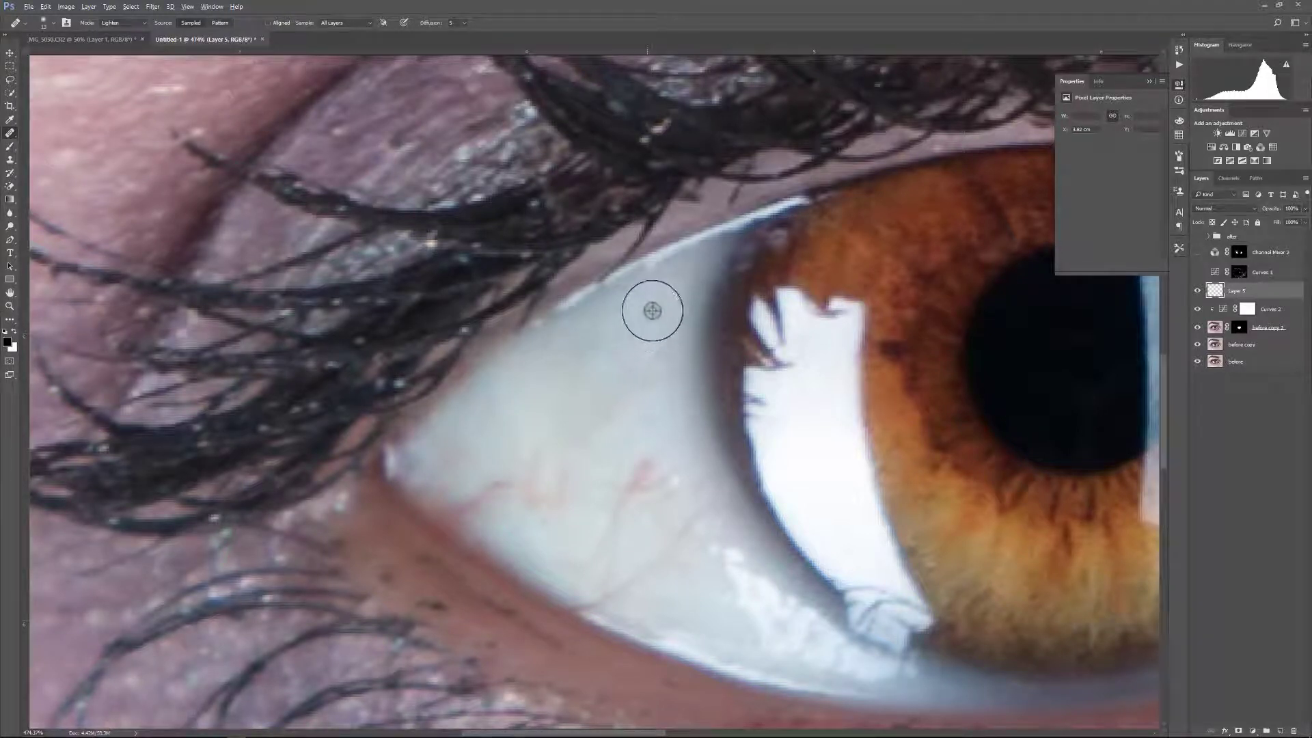
Heal the red veins in the eye white close to the outer corner, resampling clean areas above them between strokes.
alt+click(486, 435)
drag(506, 492, 521, 487)
alt+click(478, 448)
mouse_move(457, 456)
mouse_down()
mouse_move(480, 493)
mouse_move(466, 509)
mouse_move(500, 490)
mouse_up()
alt+click(489, 425)
alt+click(508, 448)
alt+click(492, 444)
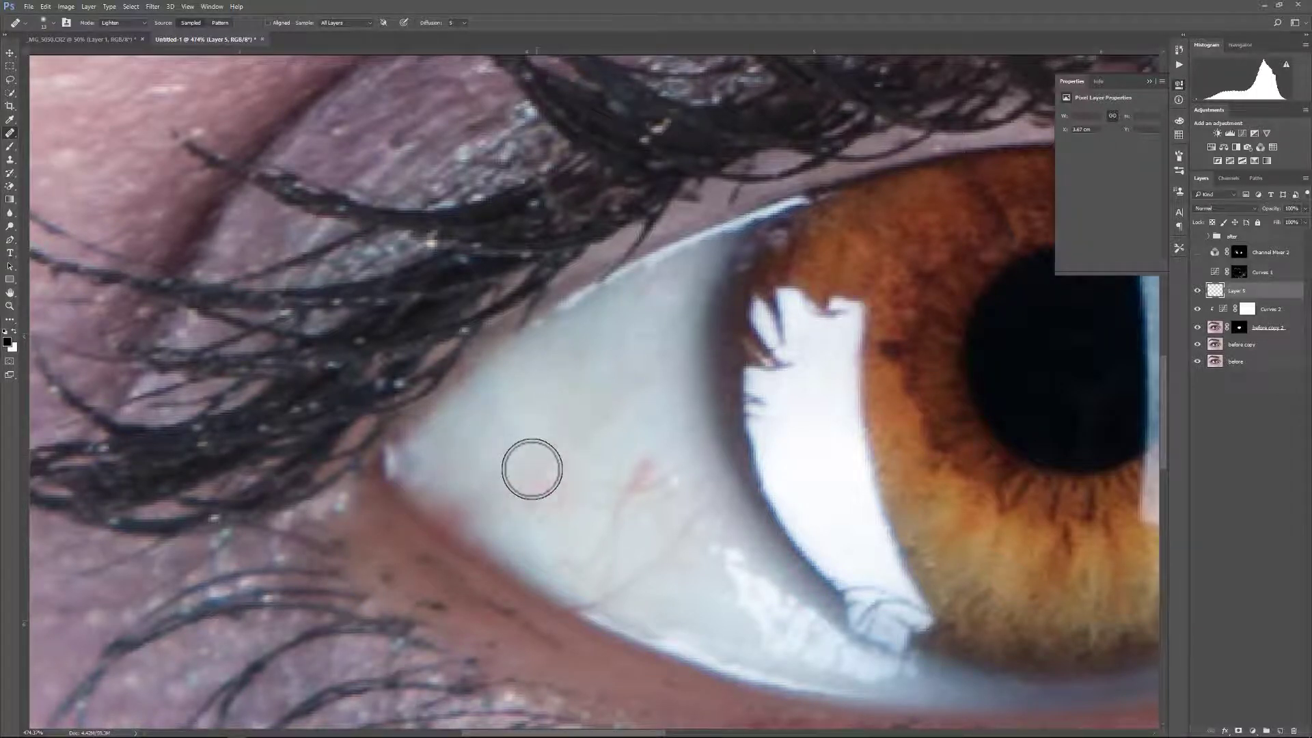
mouse_move(527, 483)
mouse_down()
mouse_move(524, 472)
mouse_move(551, 457)
mouse_move(565, 484)
mouse_up()
alt+click(528, 414)
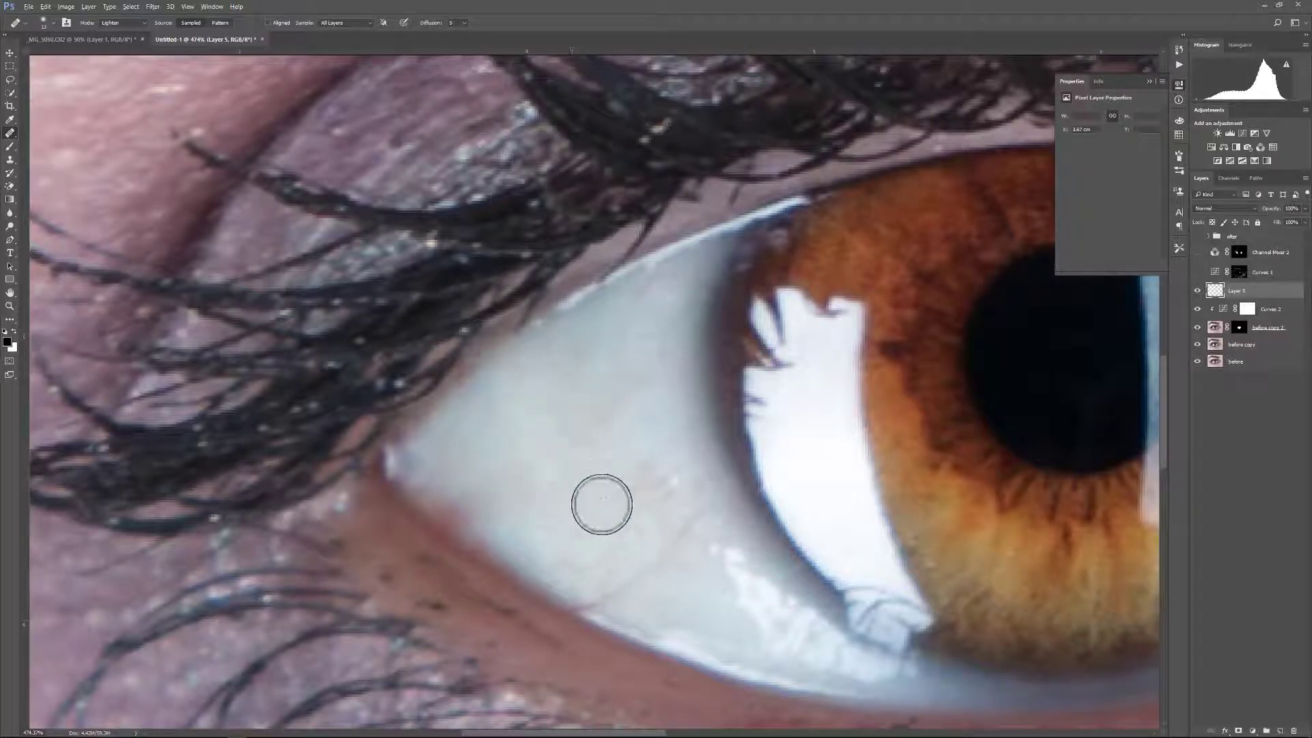
Heal the remaining veins in the lower eye white on the outer side, down to the lower lid.
alt+click(539, 507)
mouse_move(607, 526)
mouse_down()
mouse_move(593, 553)
mouse_move(636, 577)
mouse_up()
alt+click(687, 597)
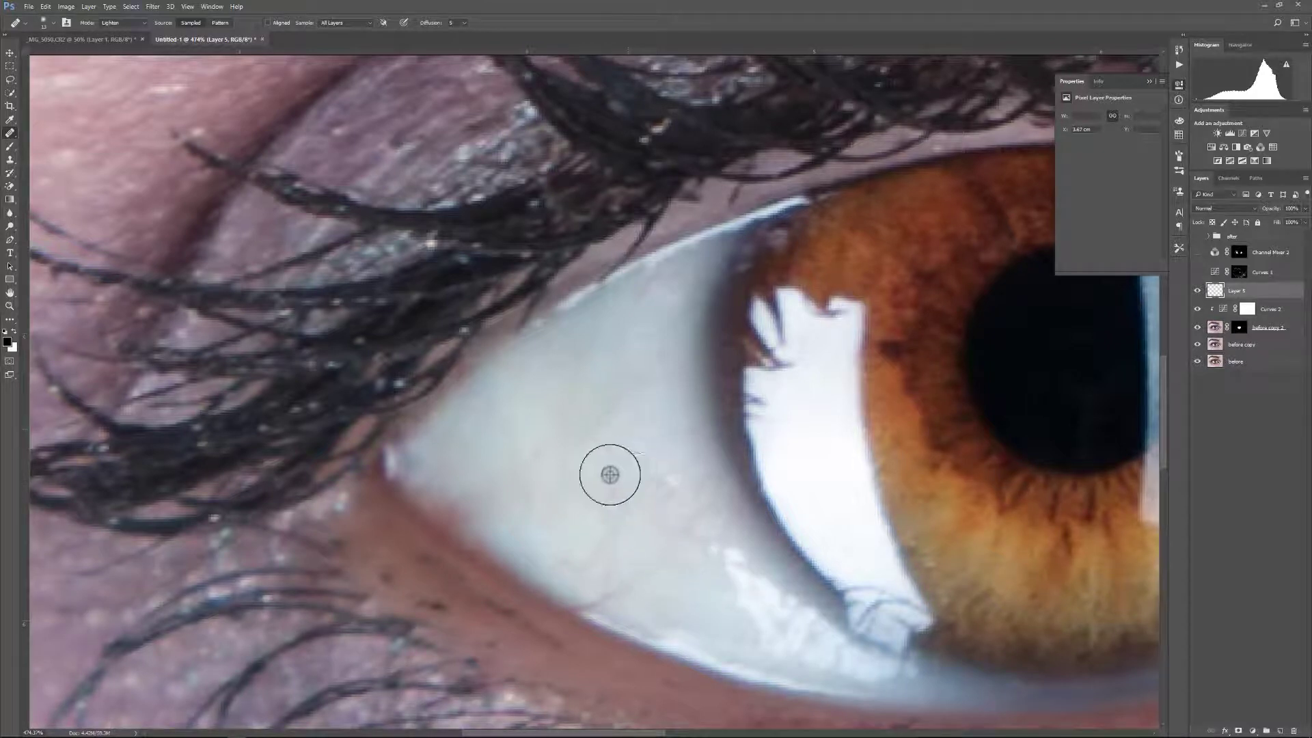
mouse_move(629, 493)
mouse_down()
mouse_move(619, 514)
mouse_move(581, 504)
mouse_up()
alt+click(507, 457)
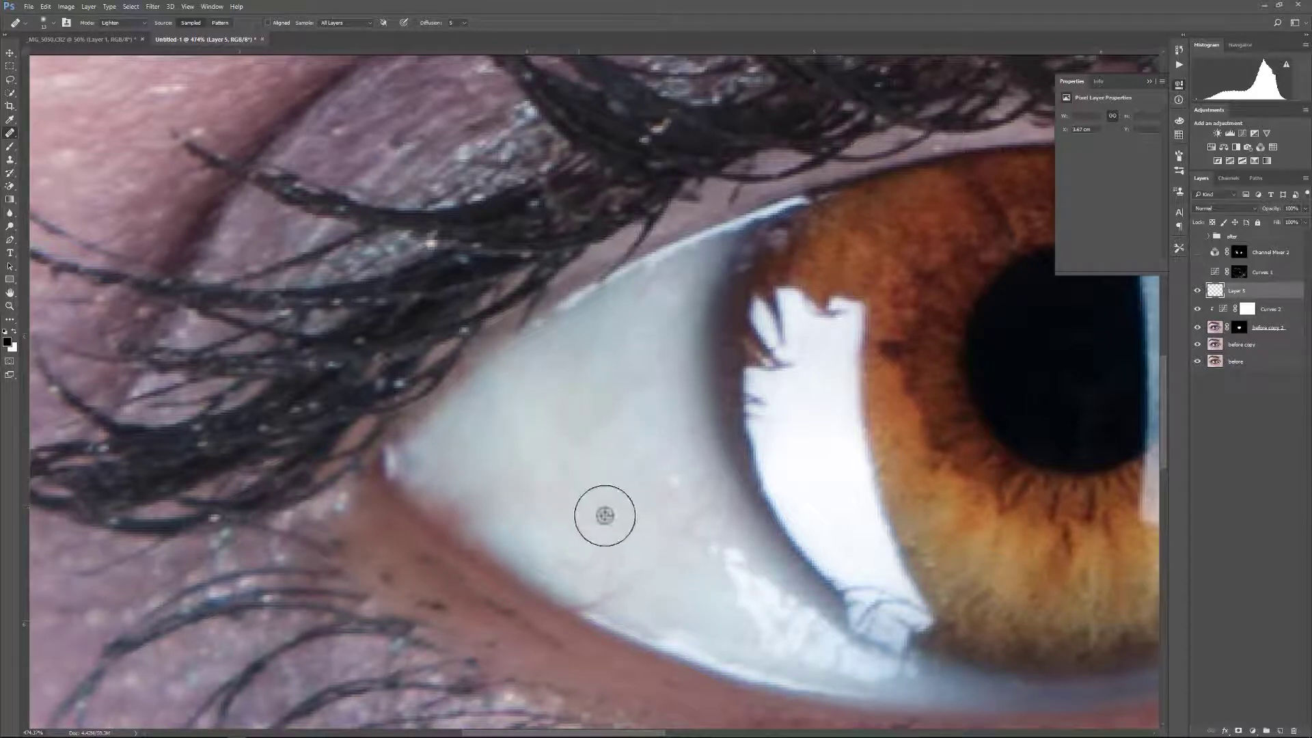
alt+click(560, 555)
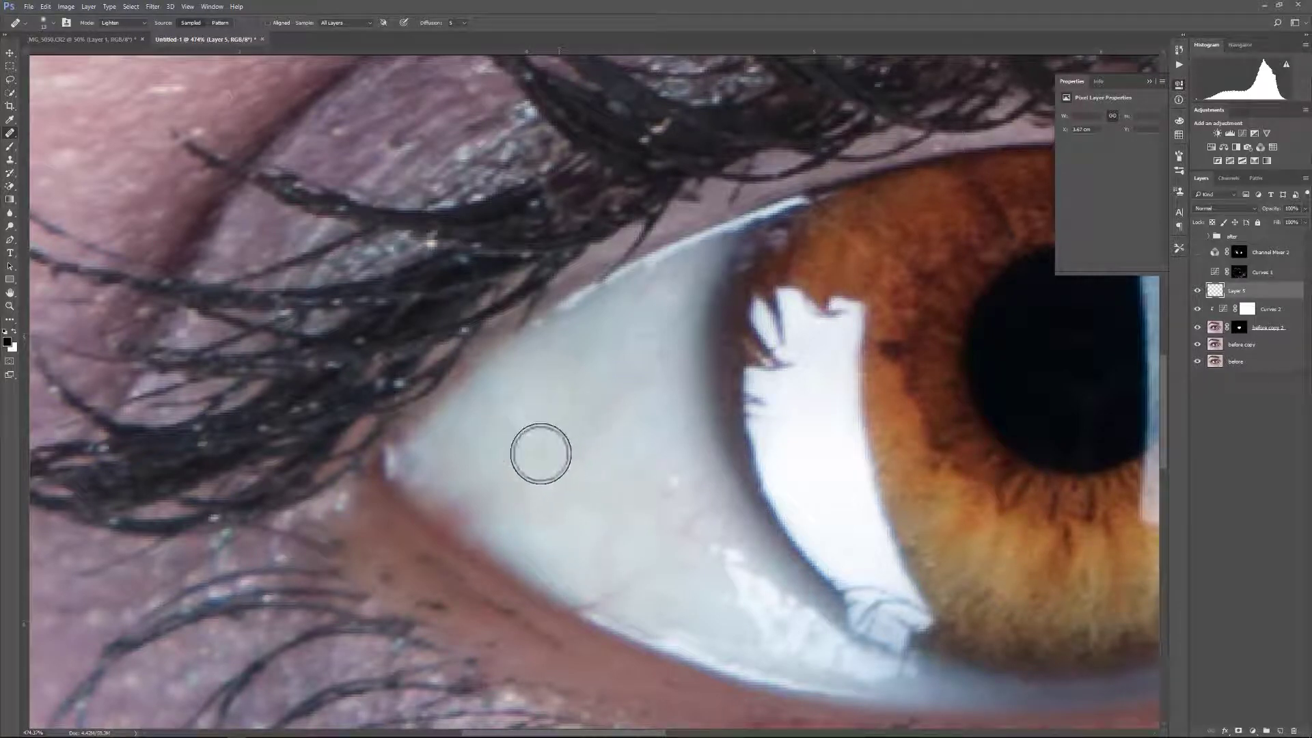
alt+click(552, 595)
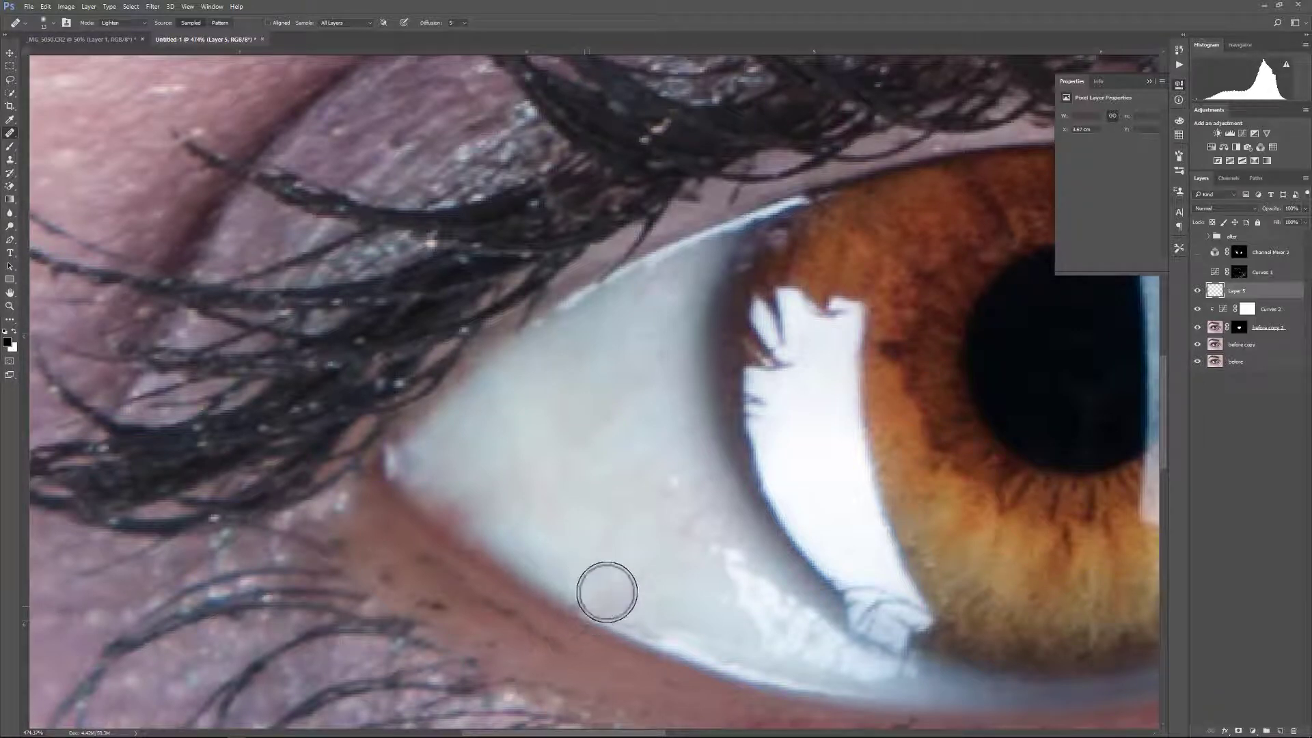
alt+click(595, 588)
drag(592, 606, 632, 573)
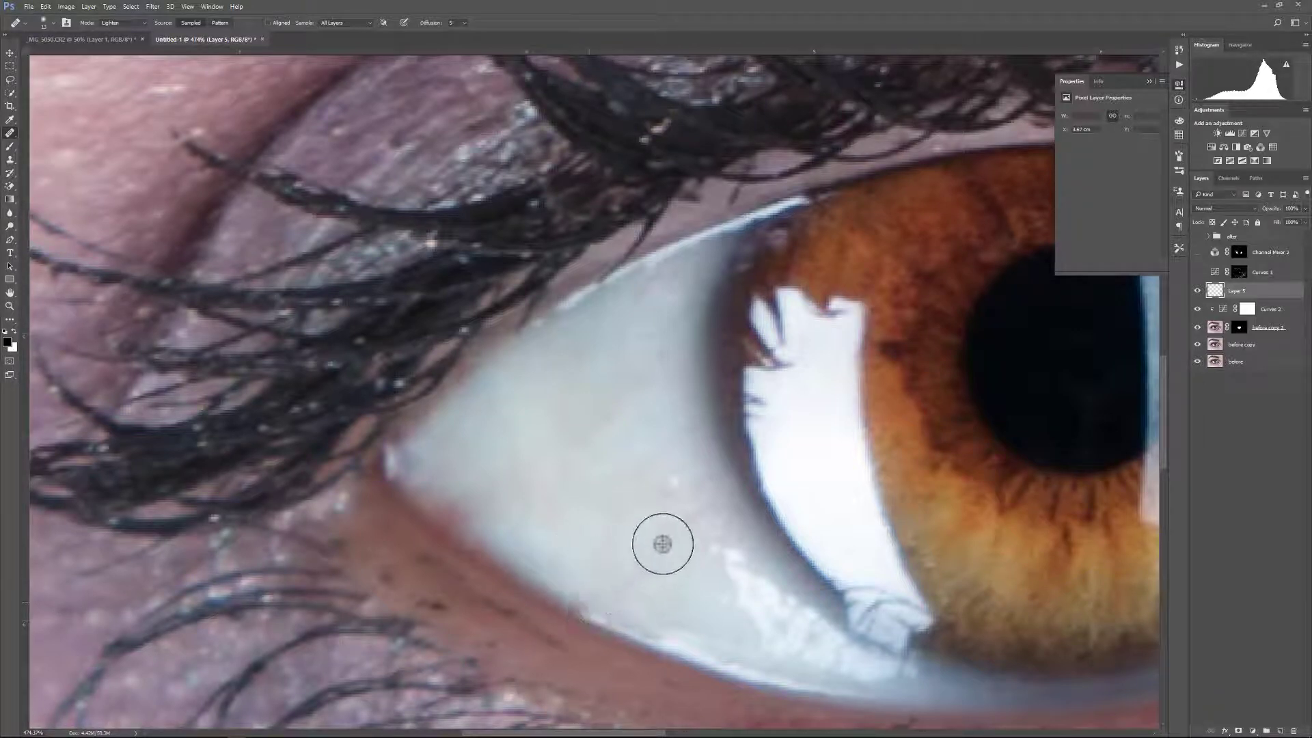
mouse_move(657, 525)
mouse_down()
mouse_move(695, 513)
mouse_move(665, 523)
mouse_move(660, 526)
mouse_up()
alt+click(648, 537)
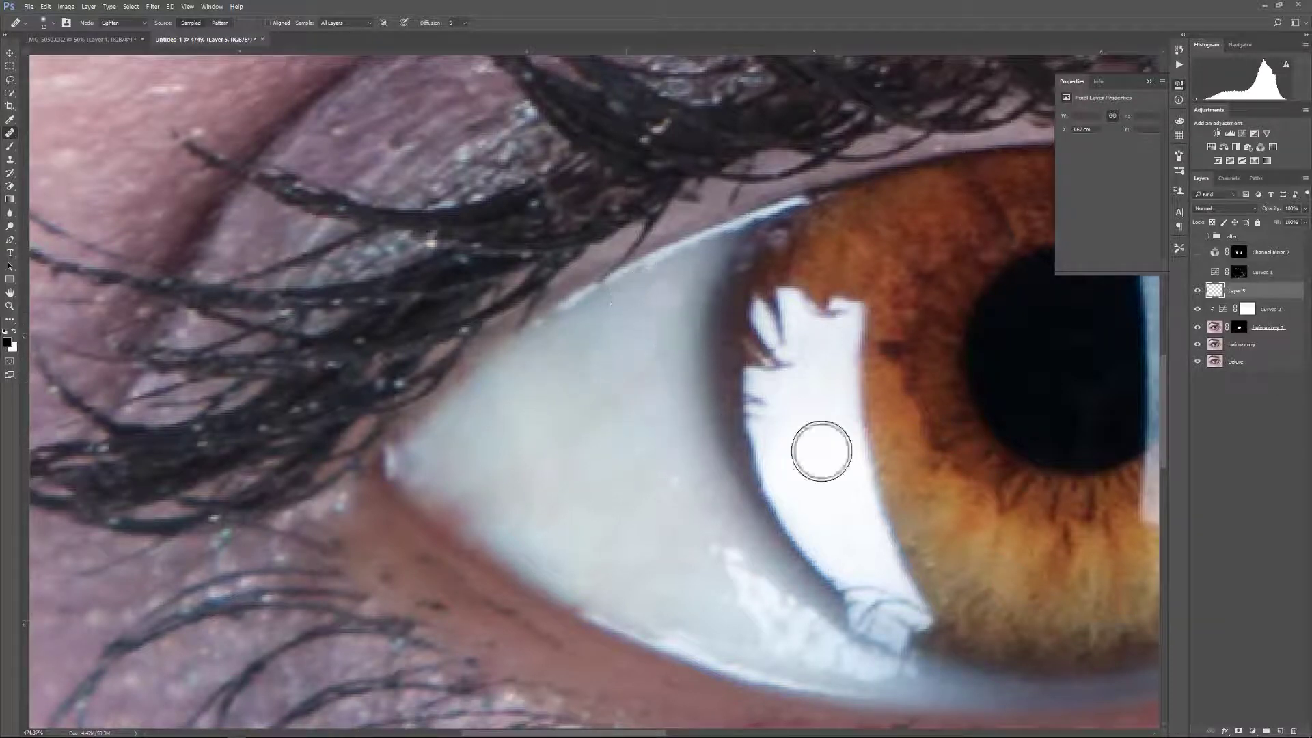
Bring the eye white on the inner-corner side into close-up and hide the pixel grid.
drag(1016, 459, 608, 437)
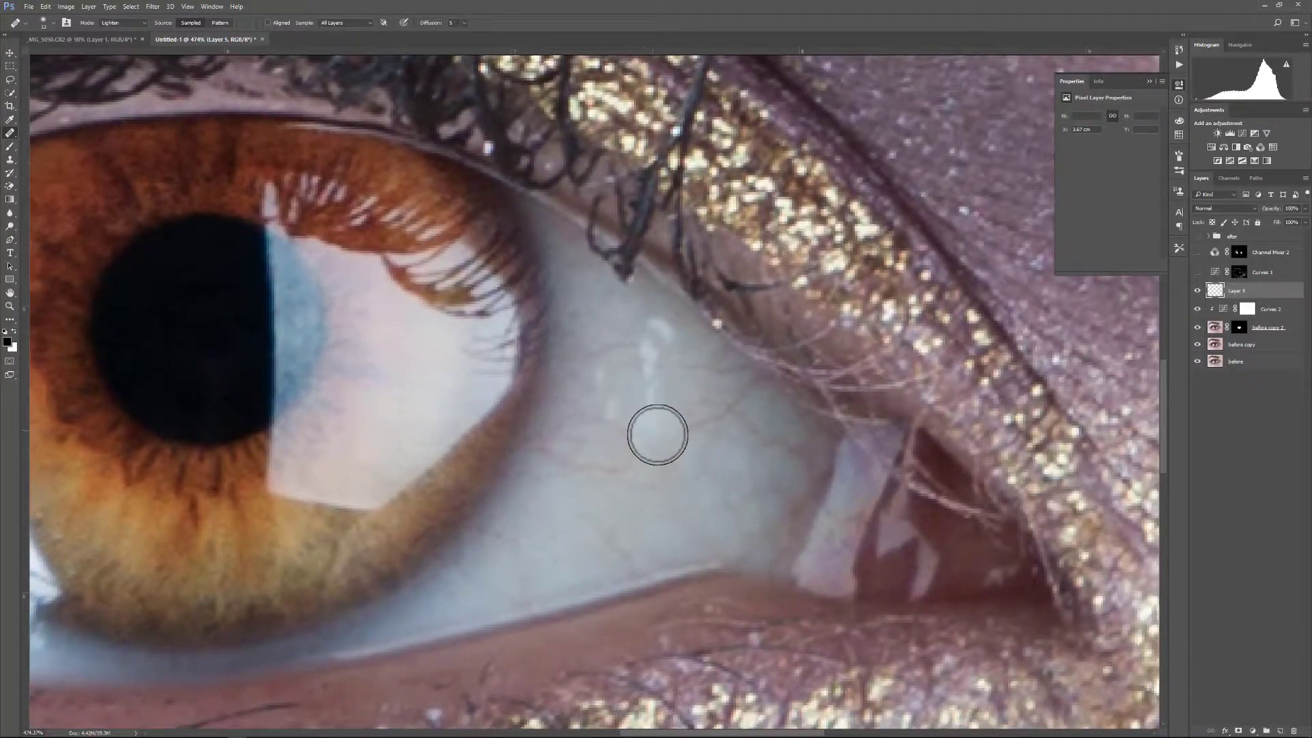
scroll(657, 435, up, 5)
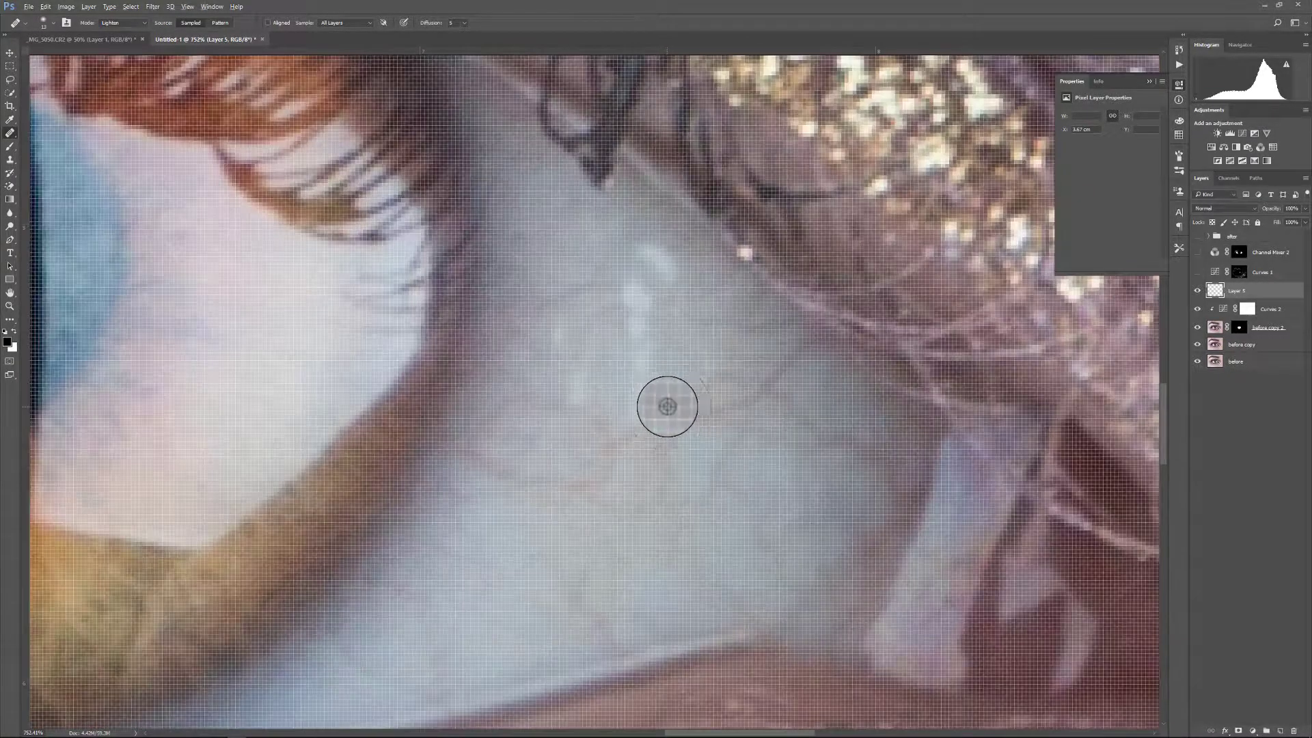
scroll(666, 407, down, 6)
scroll(667, 407, up, 10)
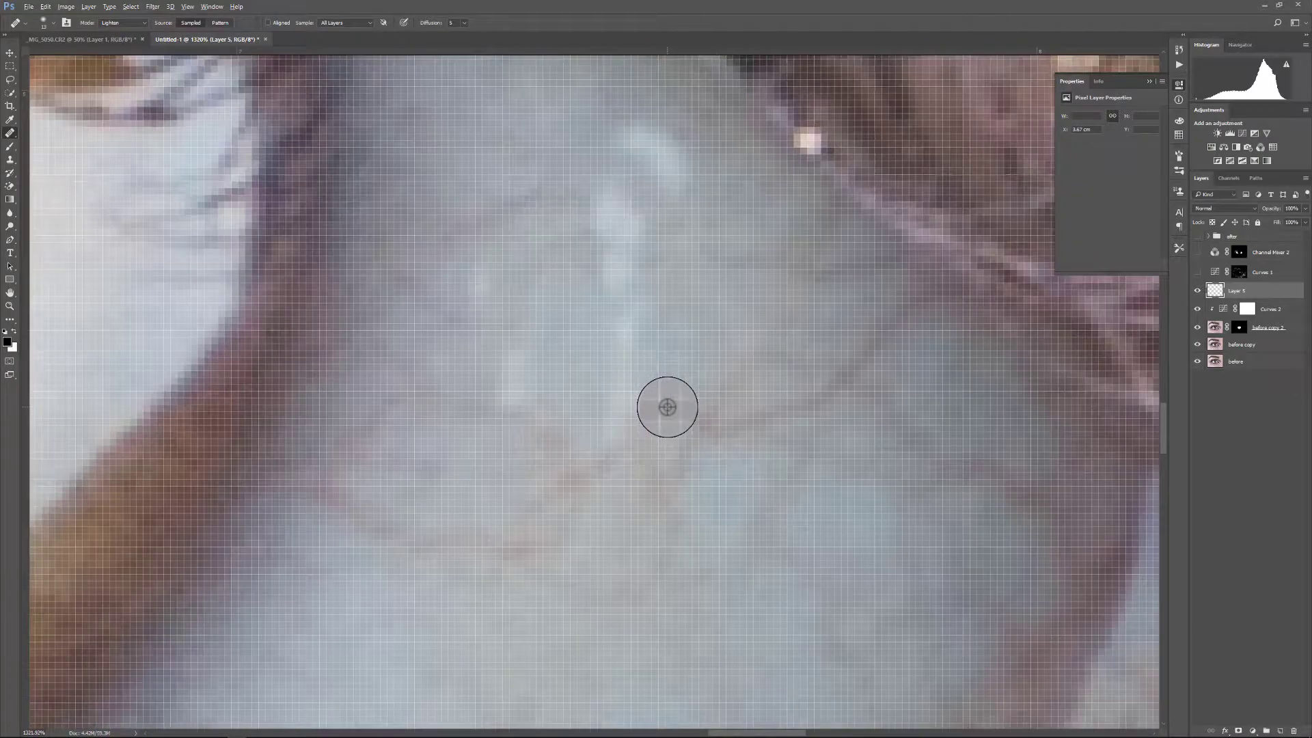
scroll(667, 406, down, 5)
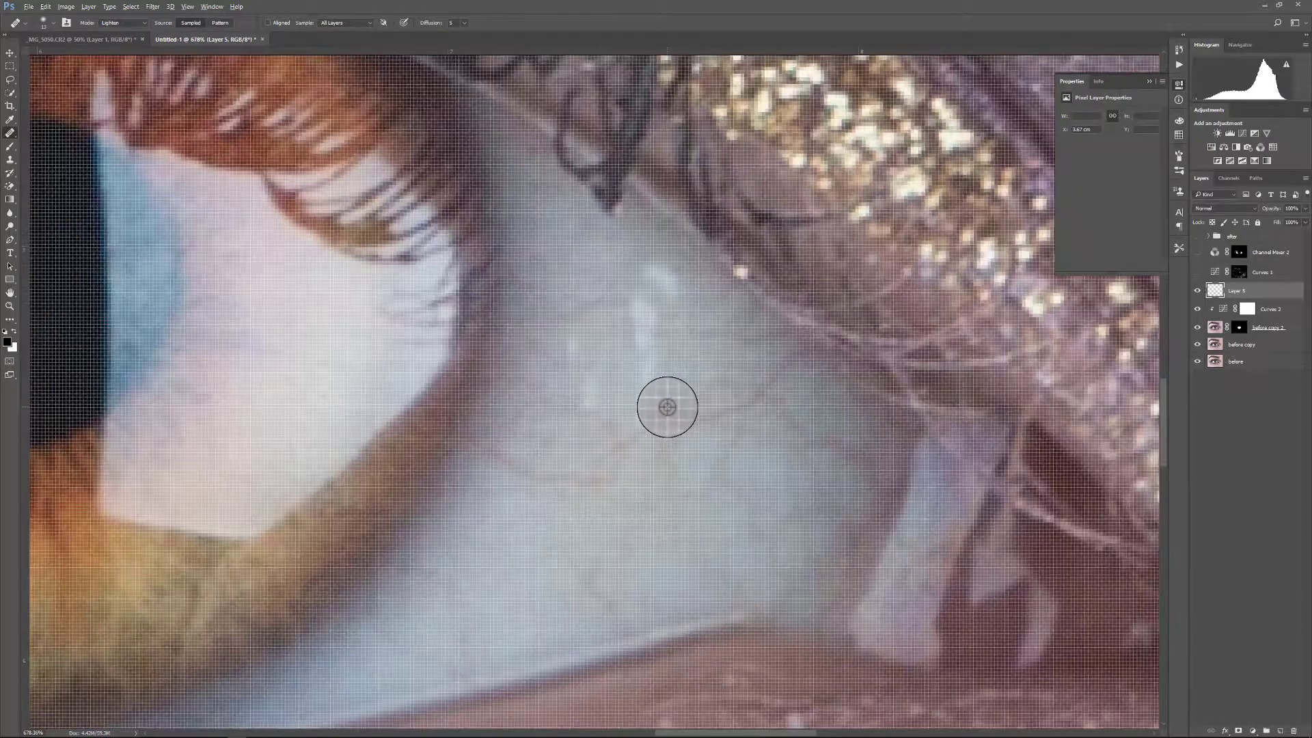
scroll(666, 406, down, 3)
scroll(683, 430, up, 7)
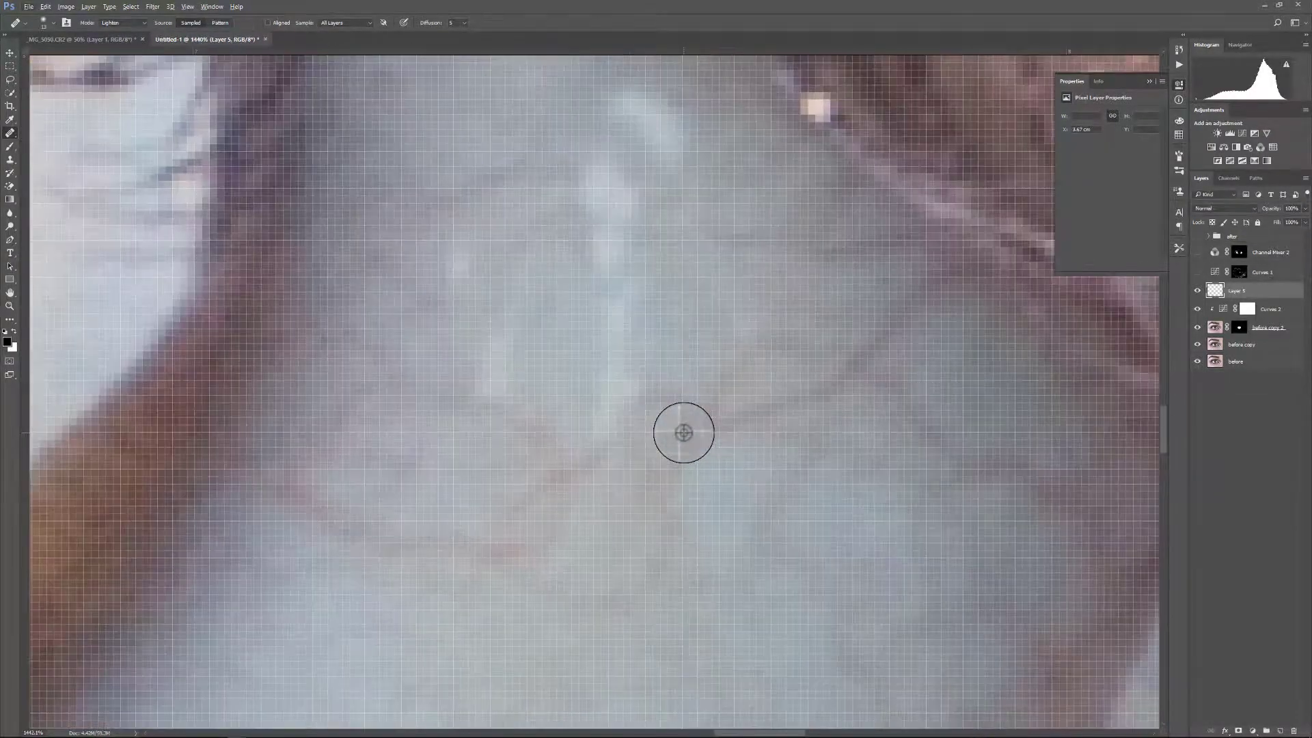
scroll(683, 432, down, 4)
scroll(683, 432, up, 2)
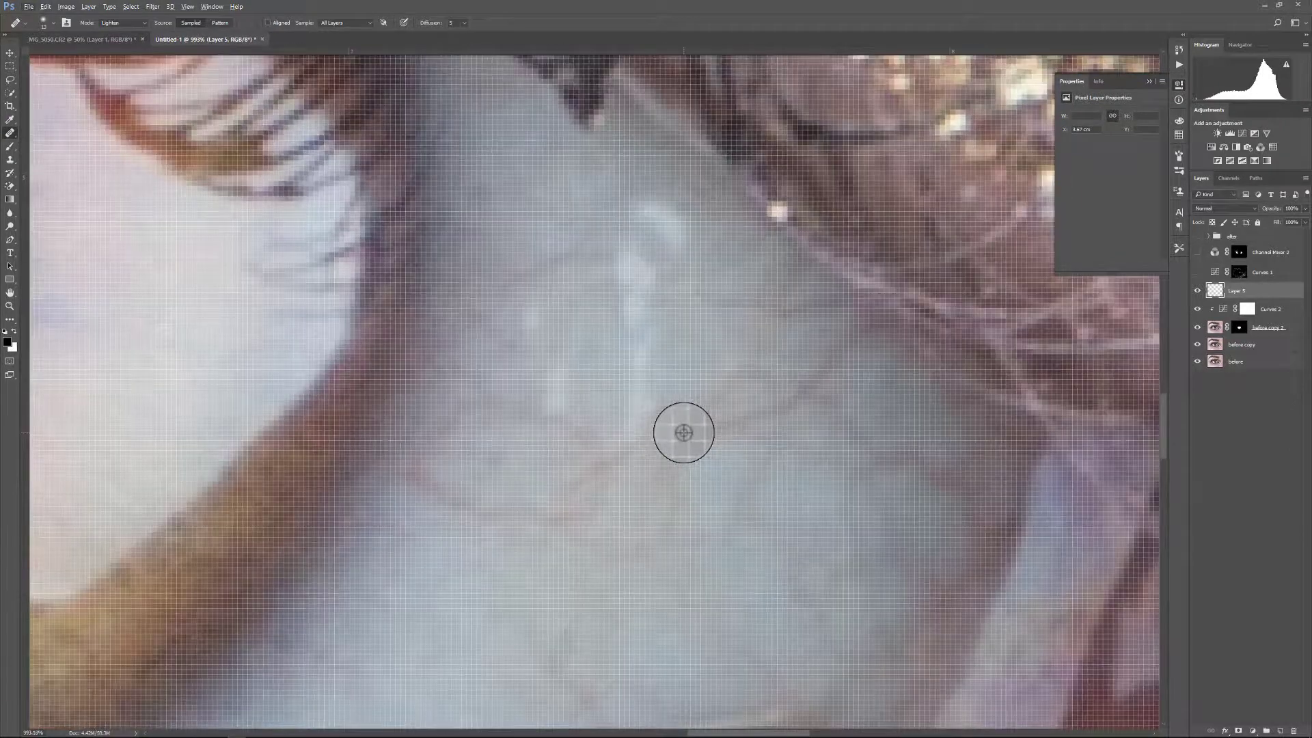
key(ctrl+h)
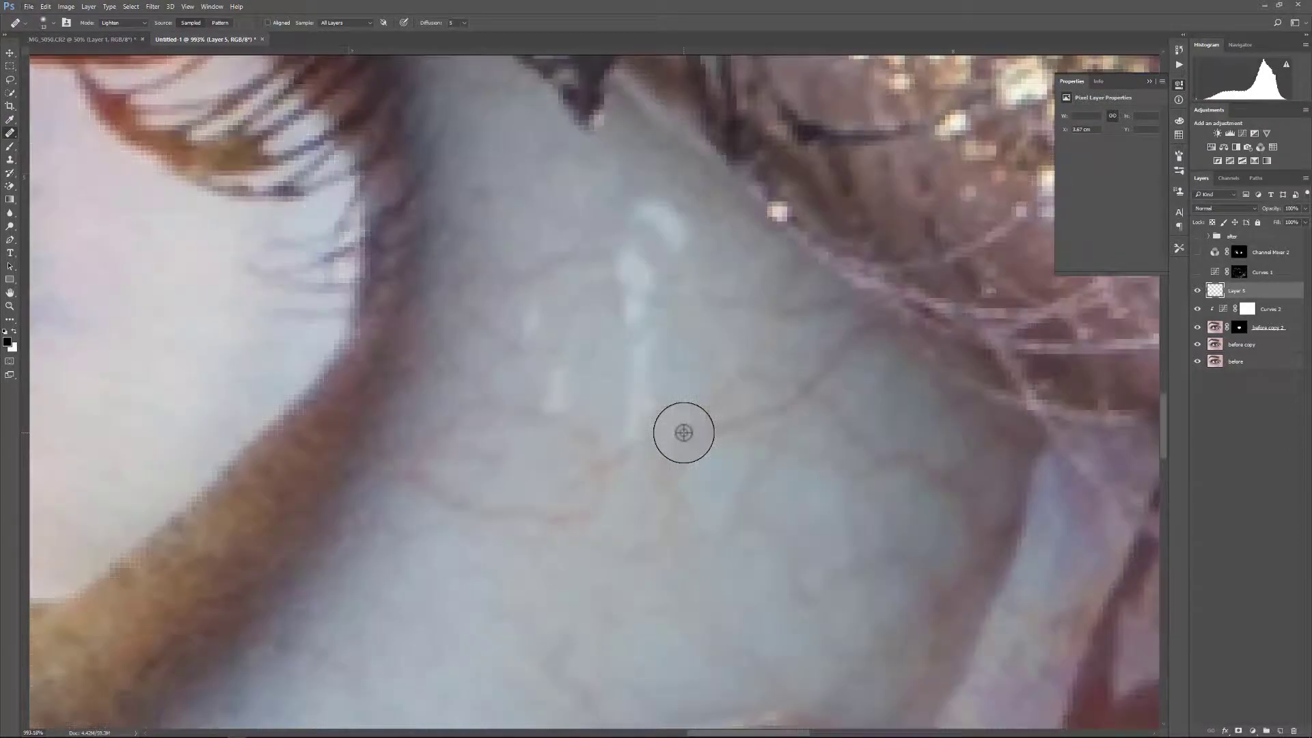
Try to heal the vein beside the vertical reflection in the inner eye white with a smaller healing brush.
alt+right_click(714, 364)
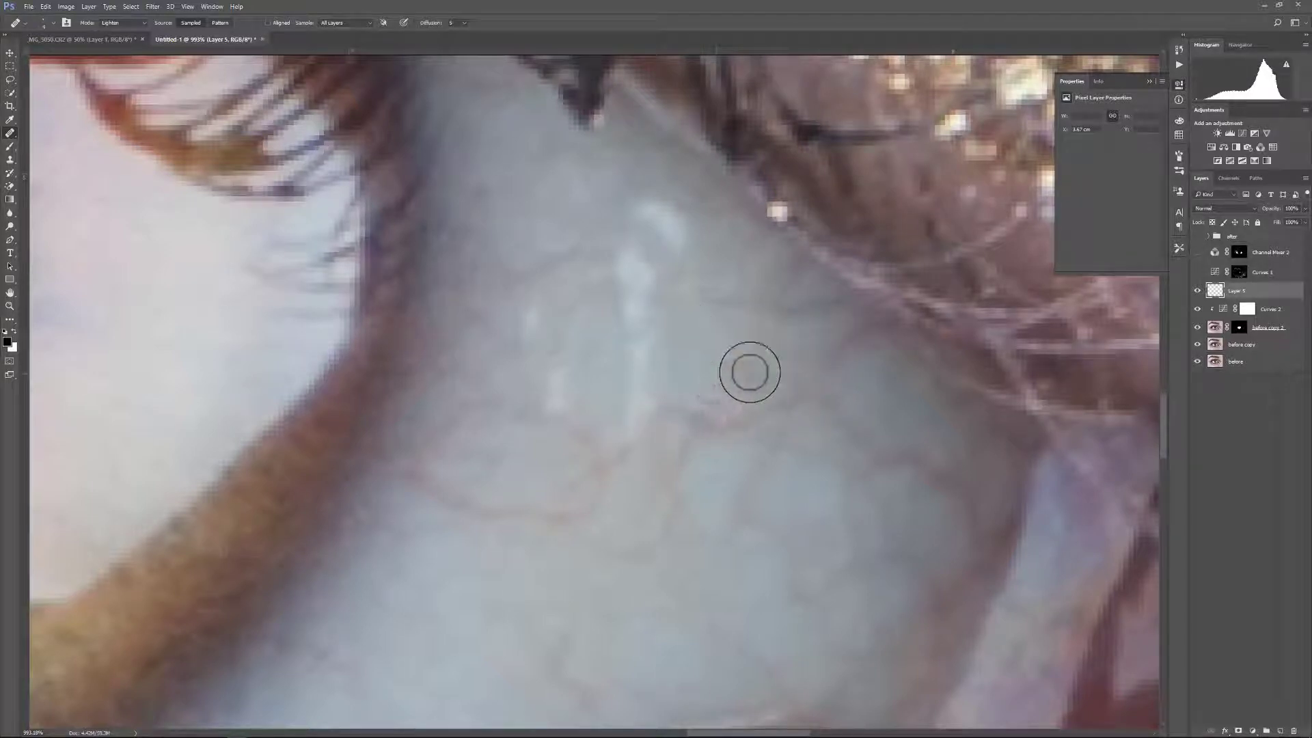
alt+click(690, 394)
click(668, 415)
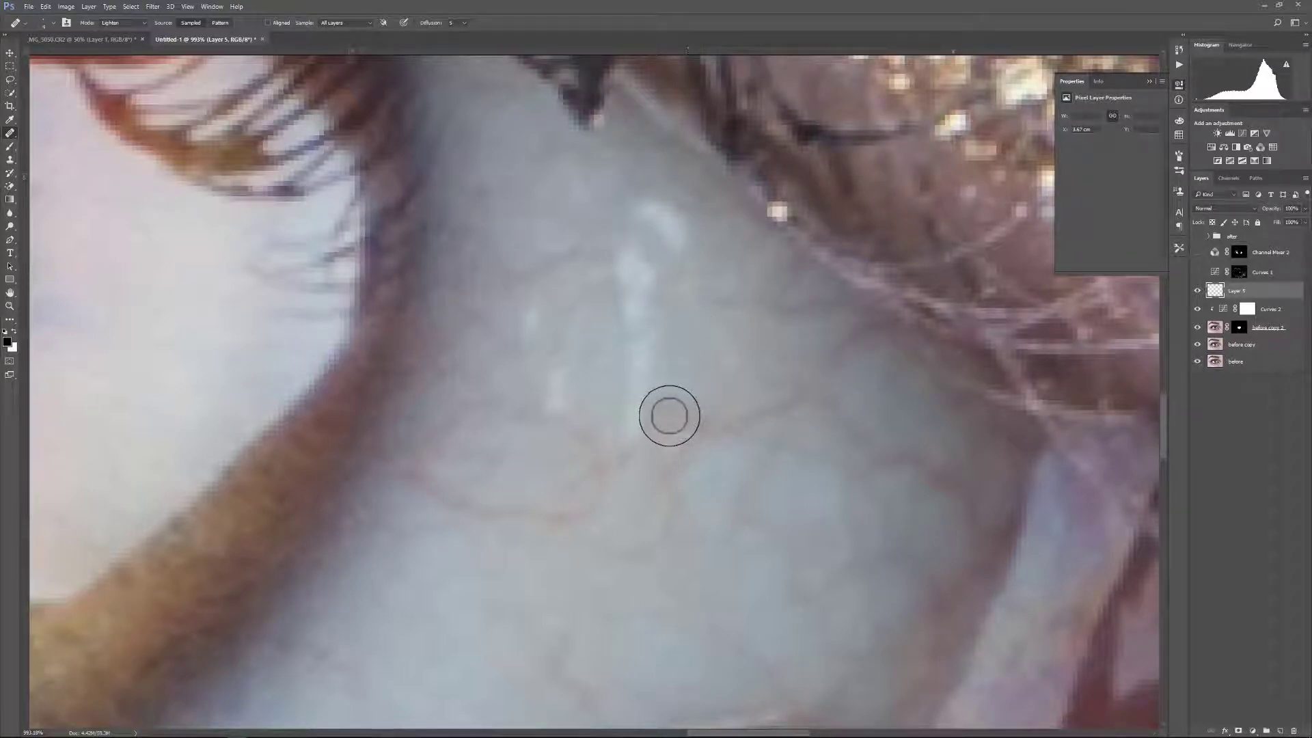
Heal the veins in the eye white between the vertical reflection and the inner corner, using a resized brush and nearby clean samples.
alt+right_click(695, 367)
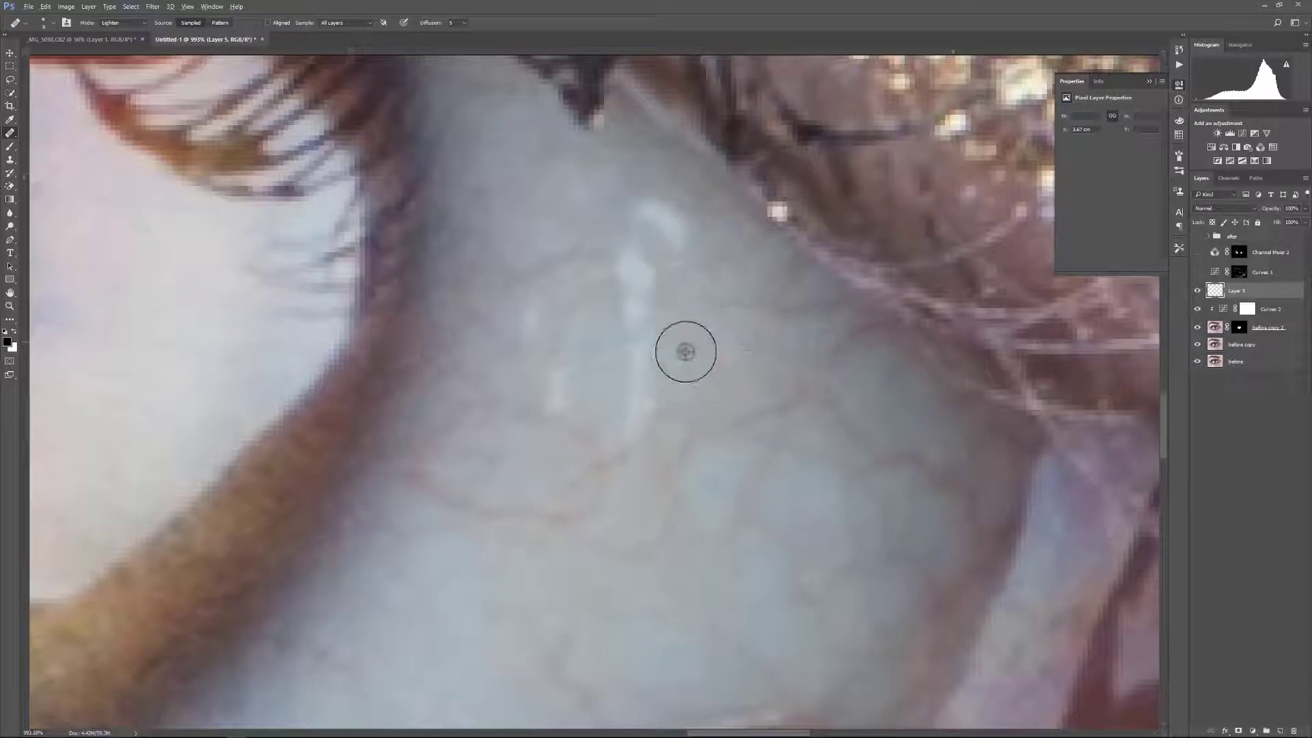
alt+click(685, 351)
mouse_move(681, 415)
mouse_down()
mouse_move(703, 407)
mouse_move(689, 454)
mouse_up()
alt+click(699, 381)
mouse_move(758, 407)
mouse_down()
mouse_move(833, 404)
mouse_move(816, 396)
mouse_move(838, 434)
mouse_move(829, 357)
mouse_up()
alt+click(776, 446)
alt+click(814, 432)
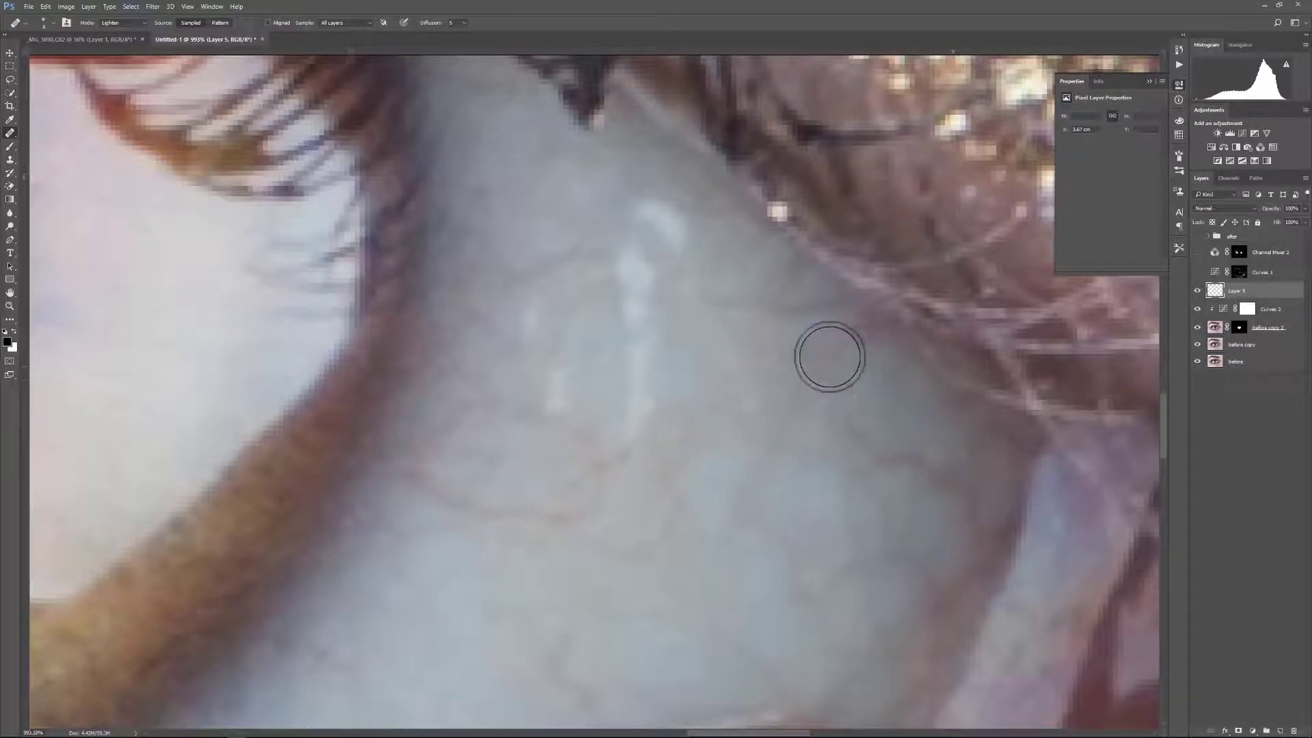
alt+click(809, 412)
mouse_move(847, 433)
mouse_down()
mouse_move(854, 469)
mouse_move(814, 444)
mouse_up()
alt+click(751, 382)
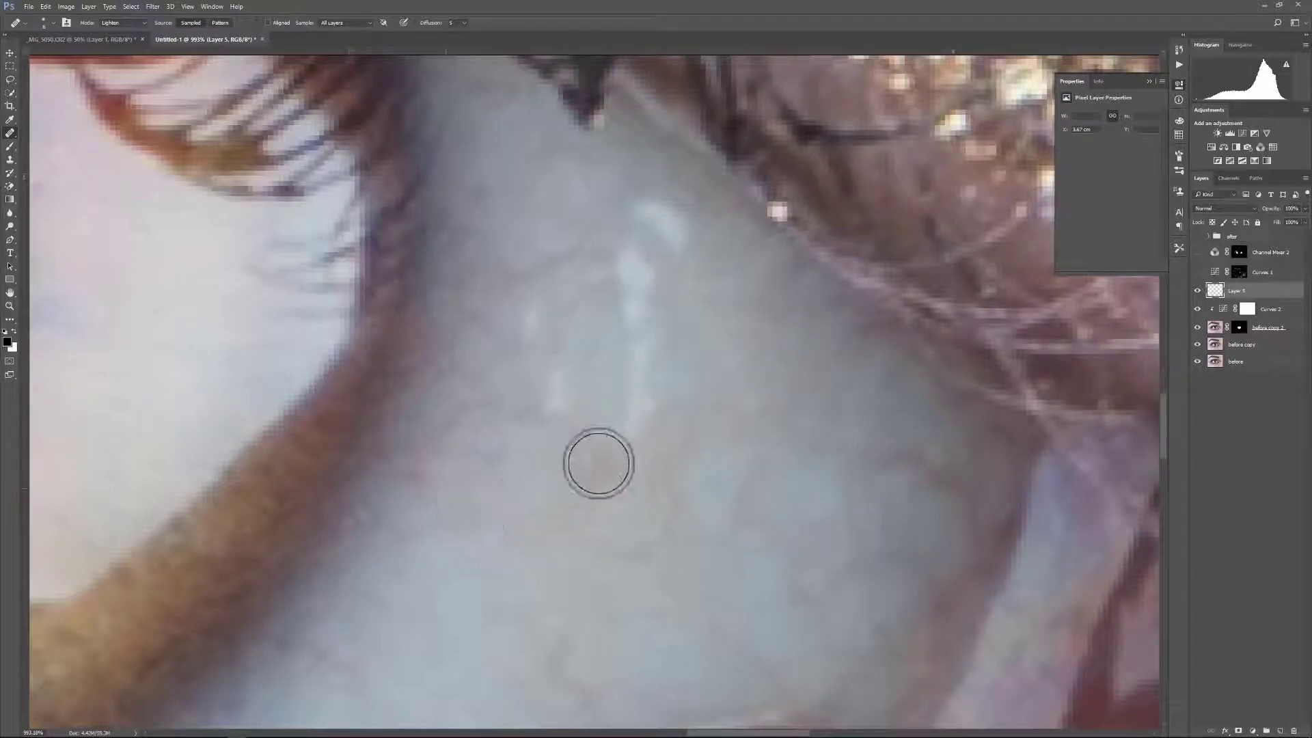
Inspect the healed eye white, and compare the full image with the healing layer hidden and with the original alone.
drag(578, 392, 544, 275)
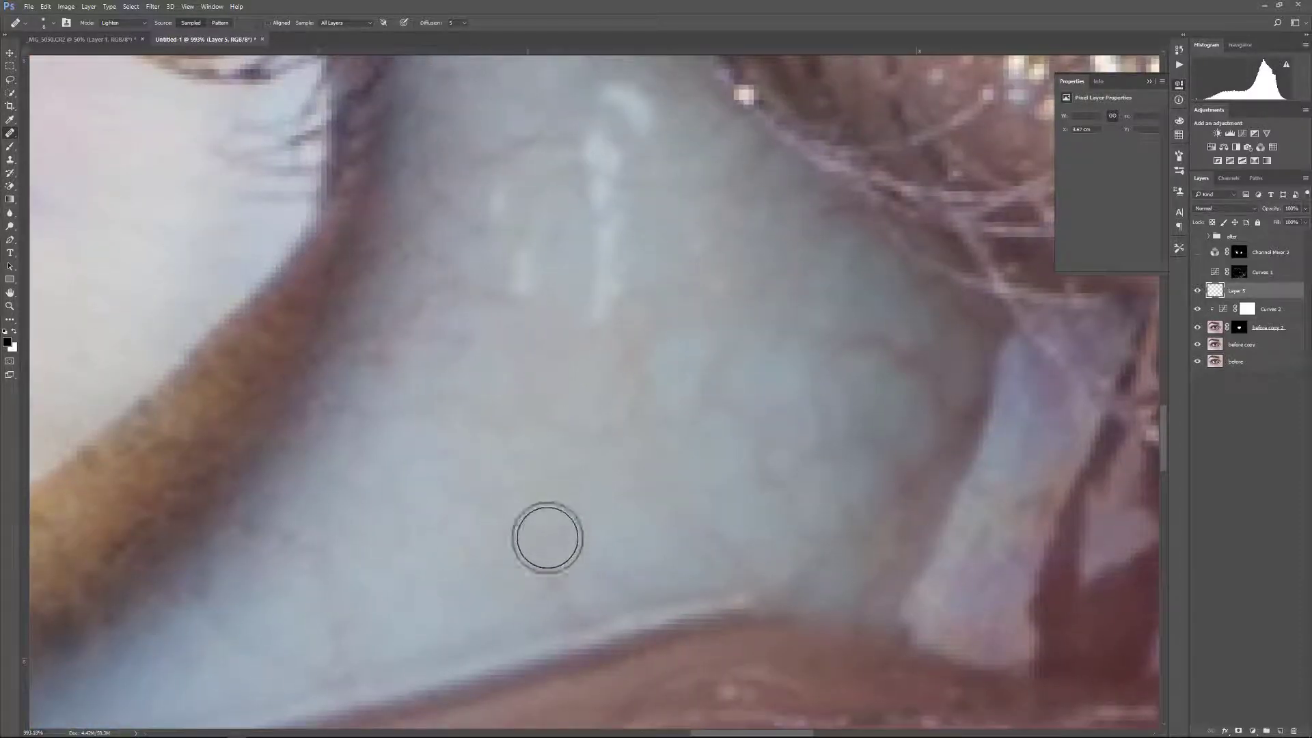
drag(656, 478, 530, 545)
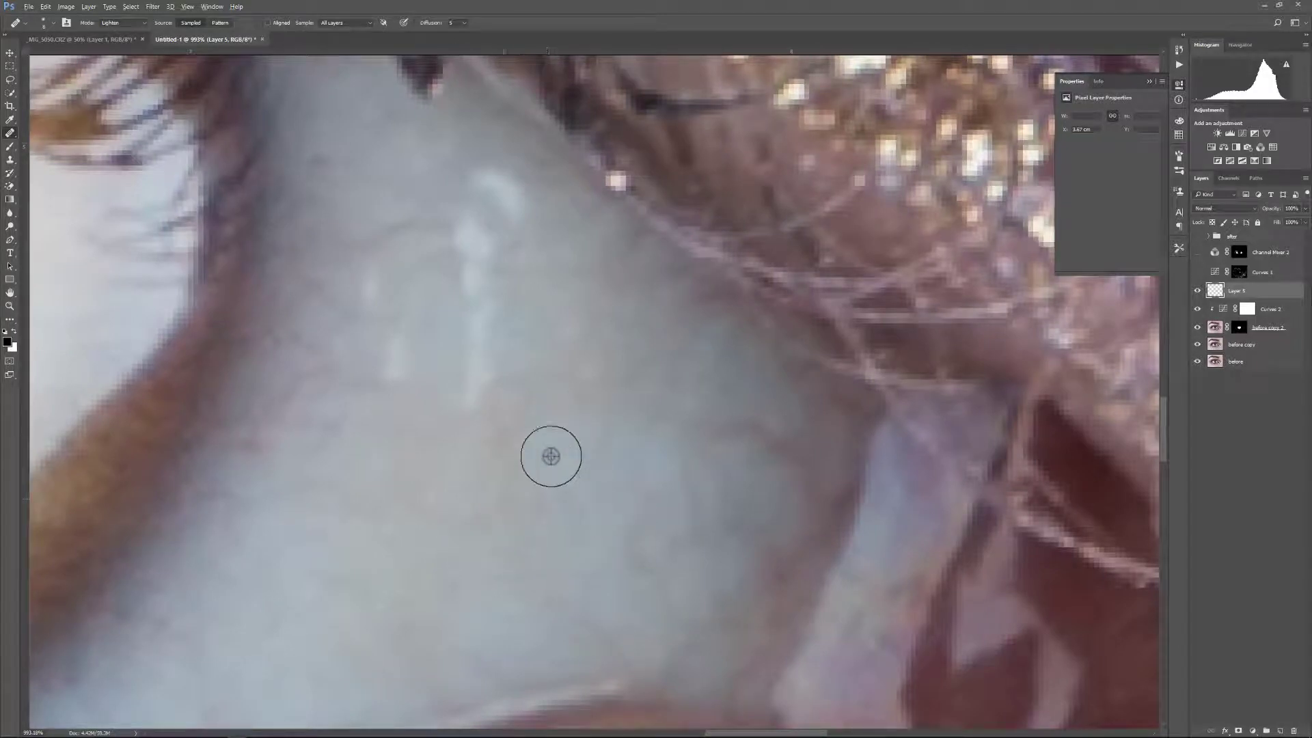
drag(504, 309, 528, 376)
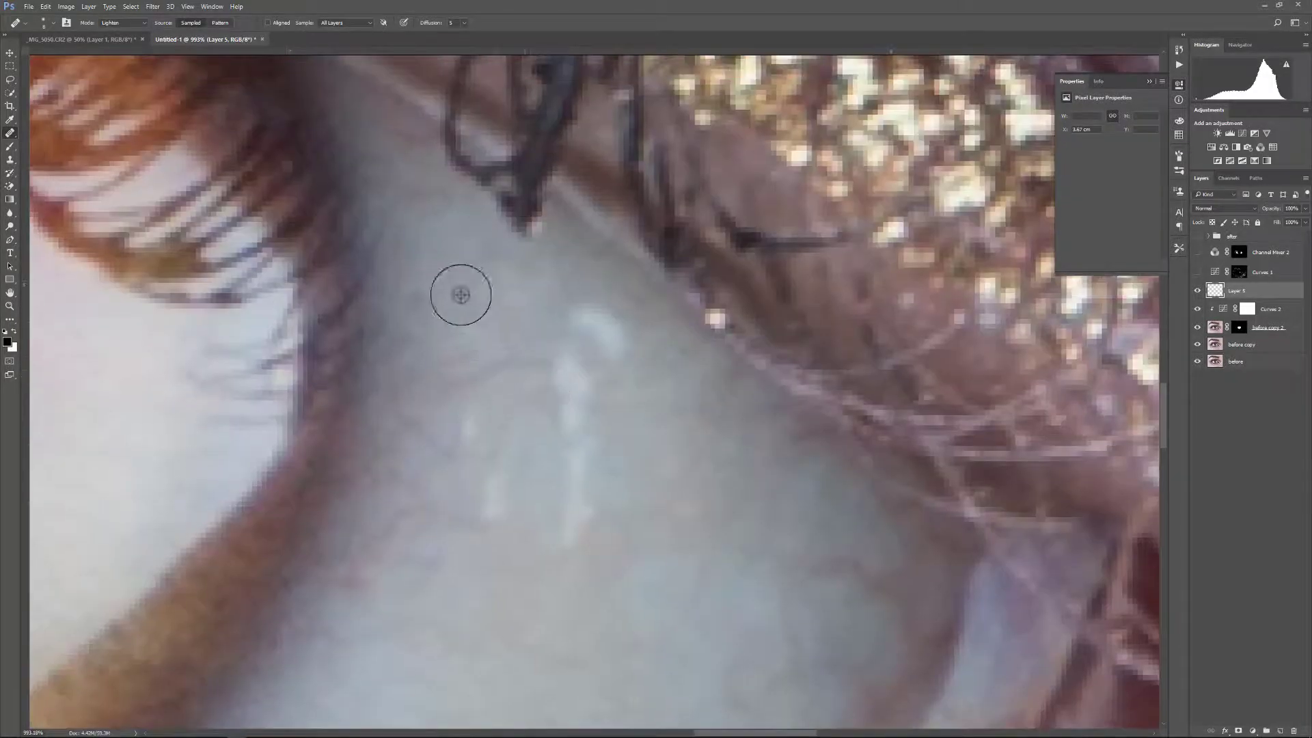
scroll(514, 406, down, 5)
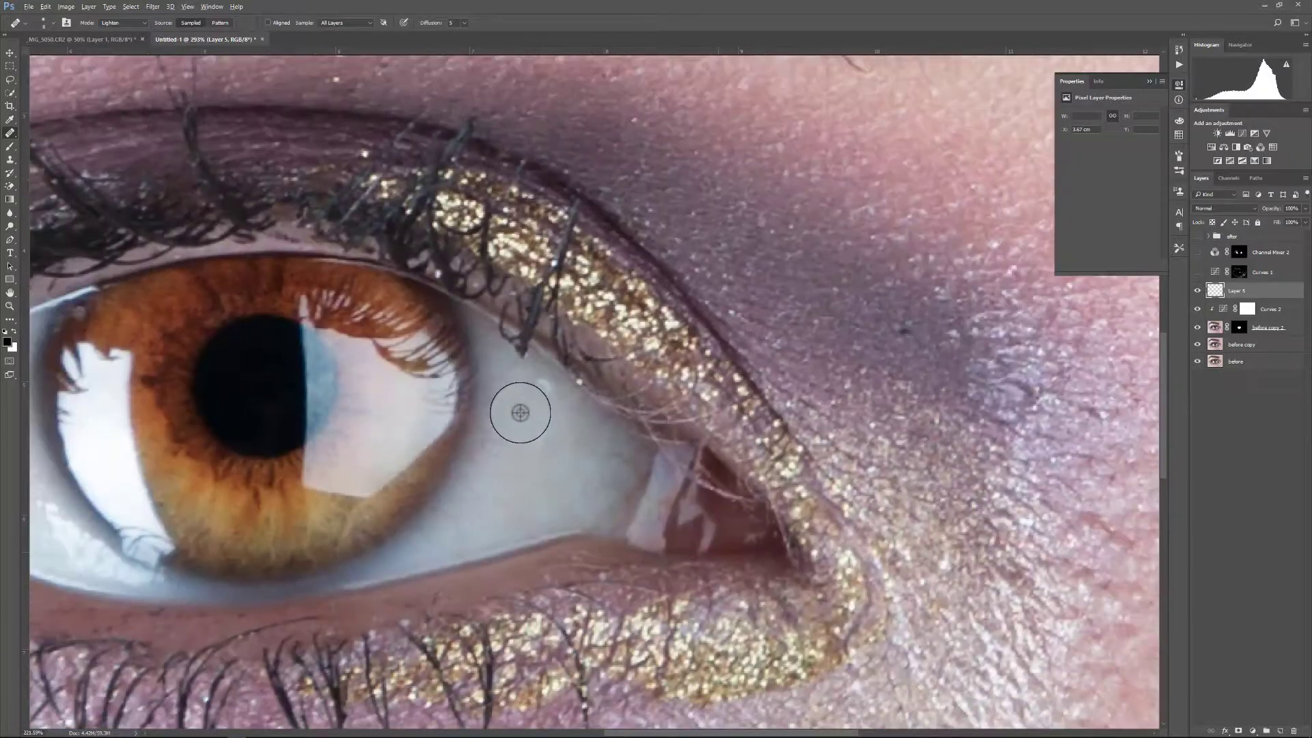
scroll(520, 413, down, 3)
scroll(503, 450, down, 3)
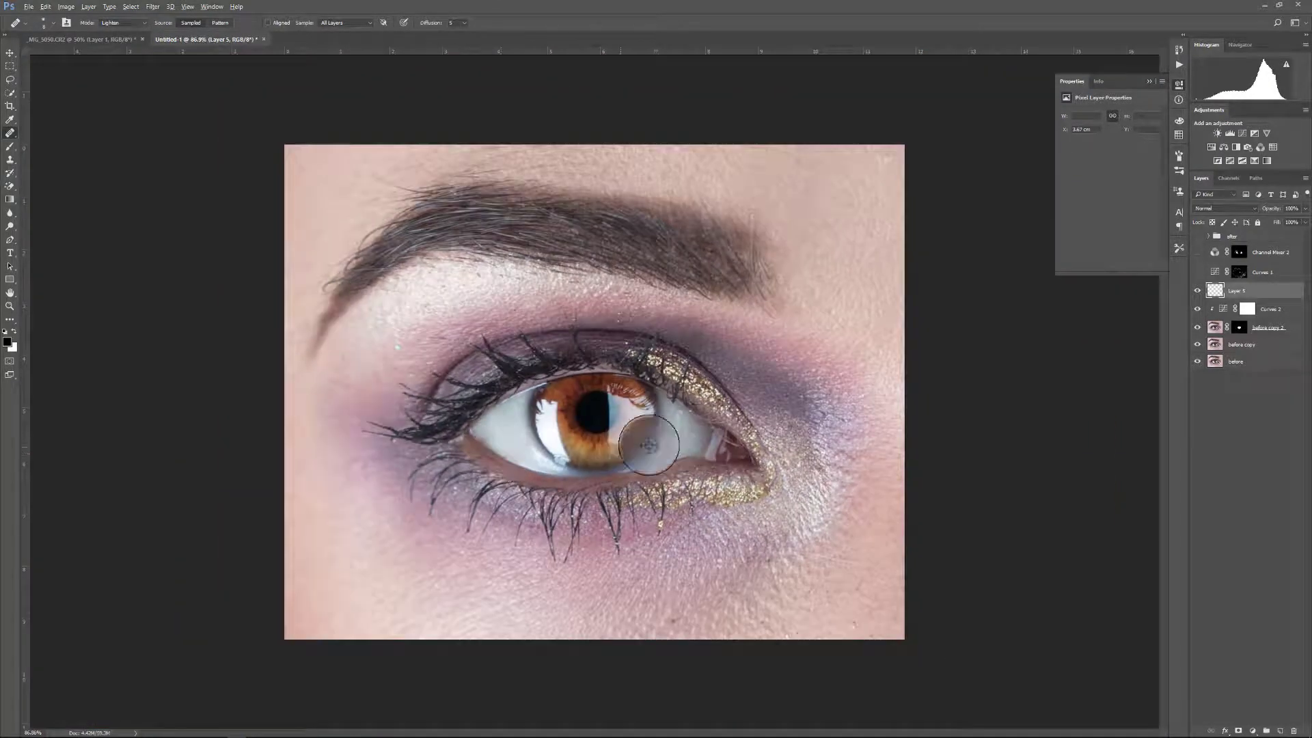
click(1197, 291)
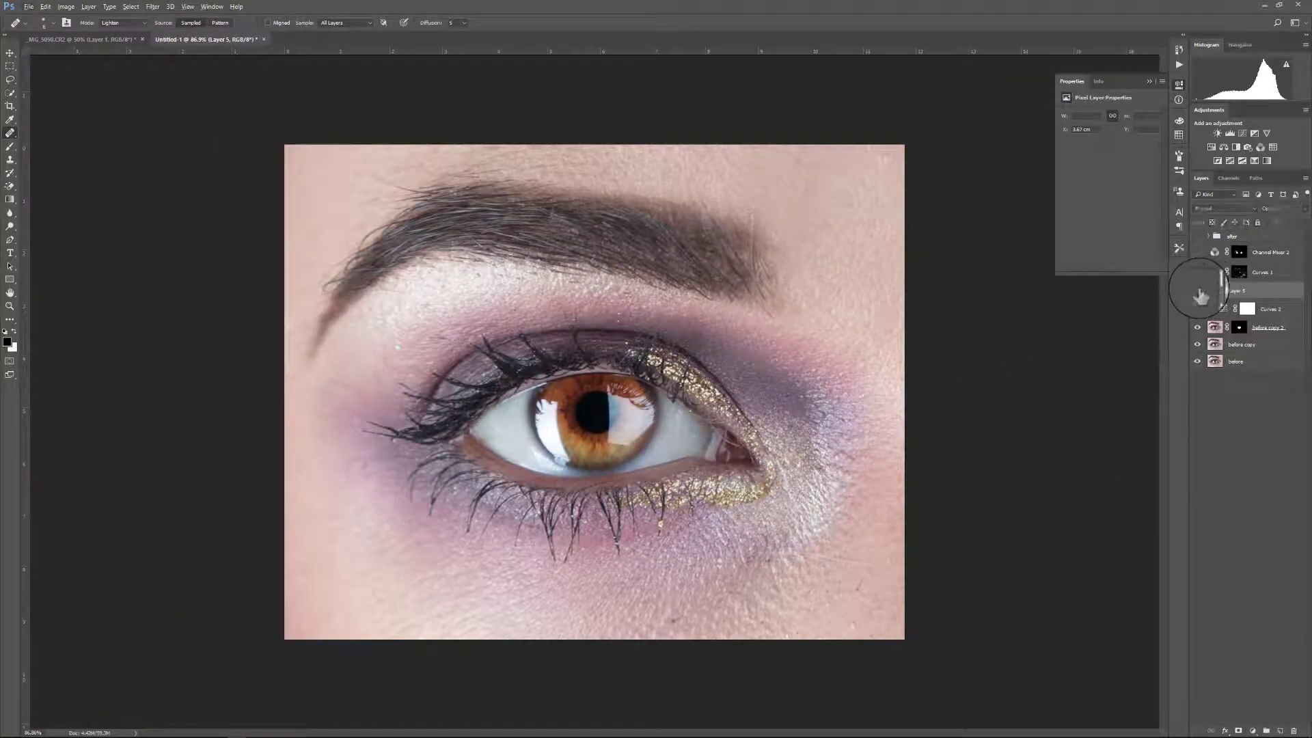
drag(1195, 295, 1203, 374)
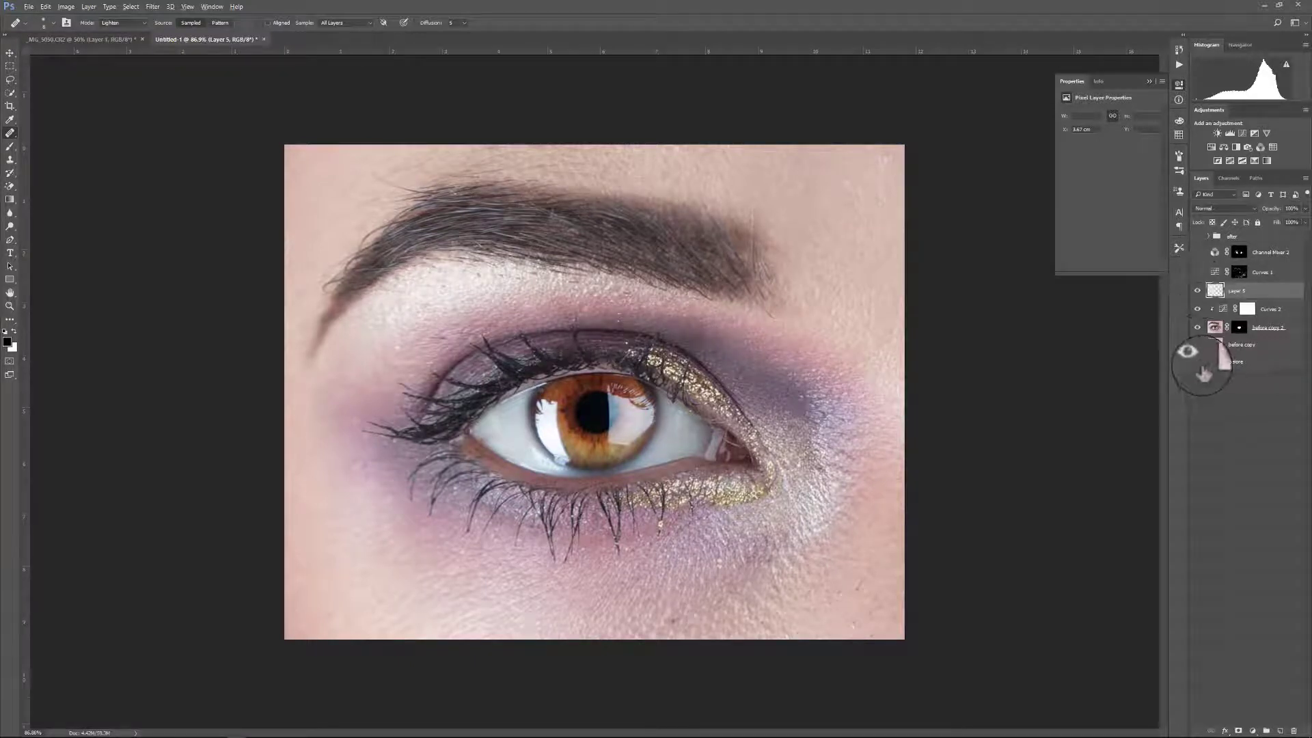
alt+click(1197, 362)
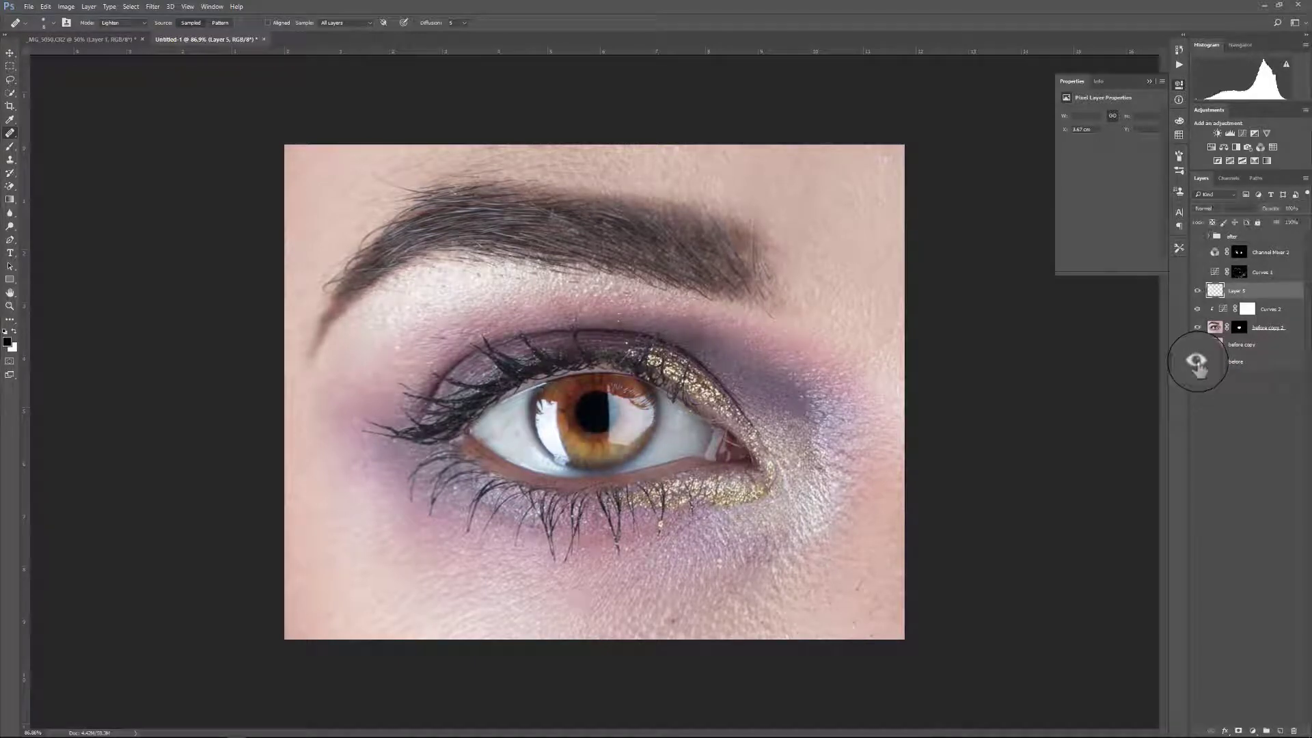
click(1197, 361)
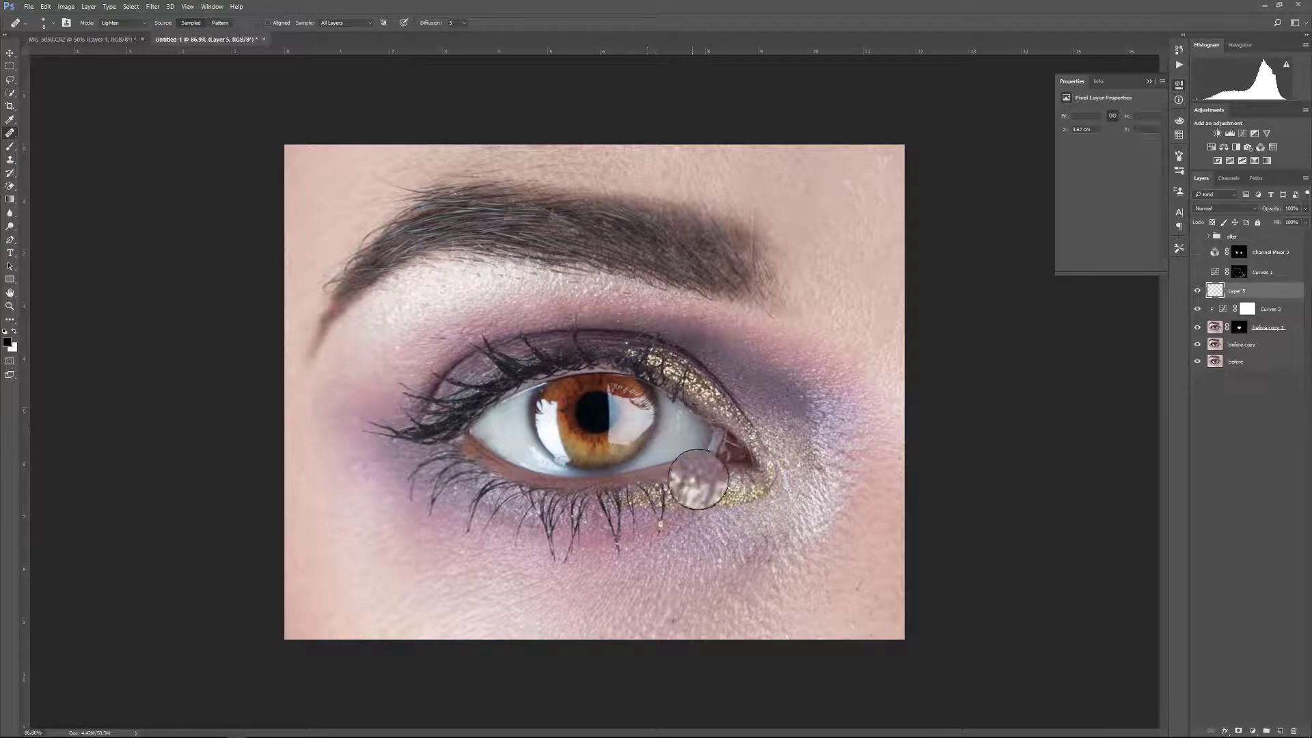
Add a Curves adjustment above the healing layer, raise its midtones, and replace its mask with a copy of the iris mask.
click(1239, 133)
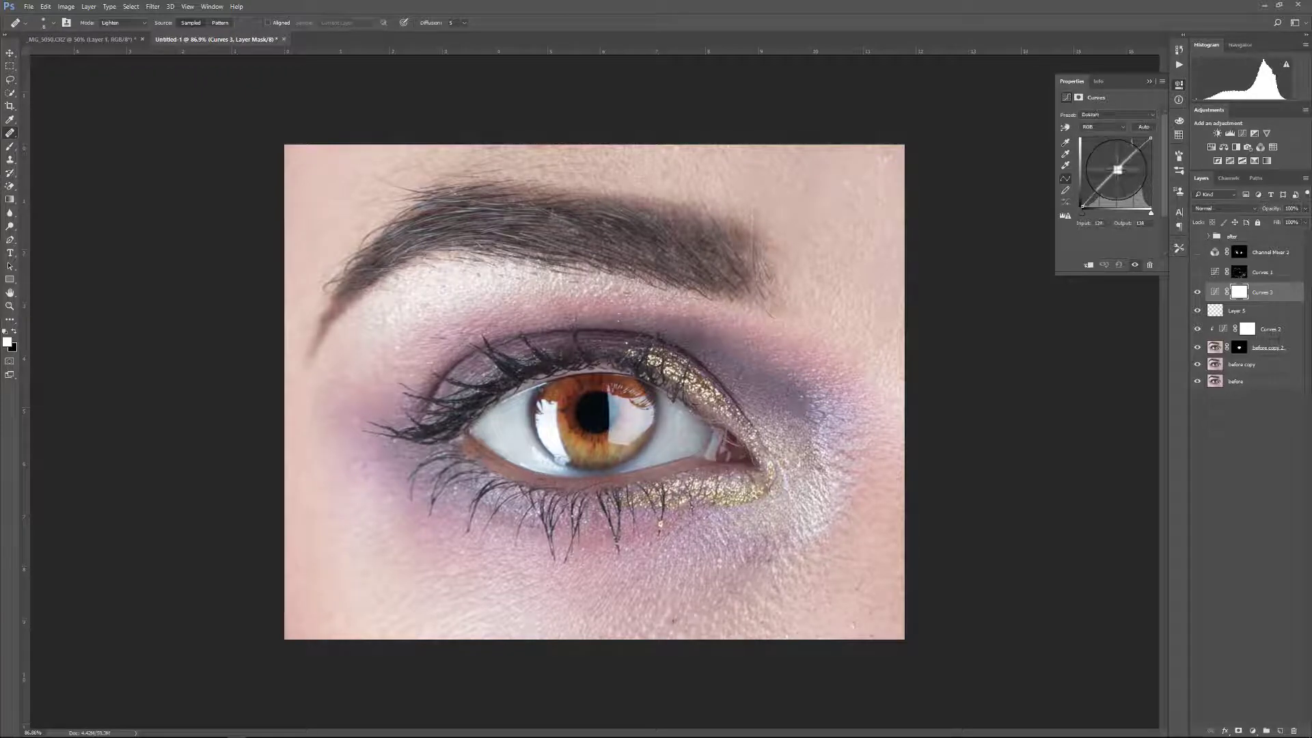
drag(1117, 169, 1114, 169)
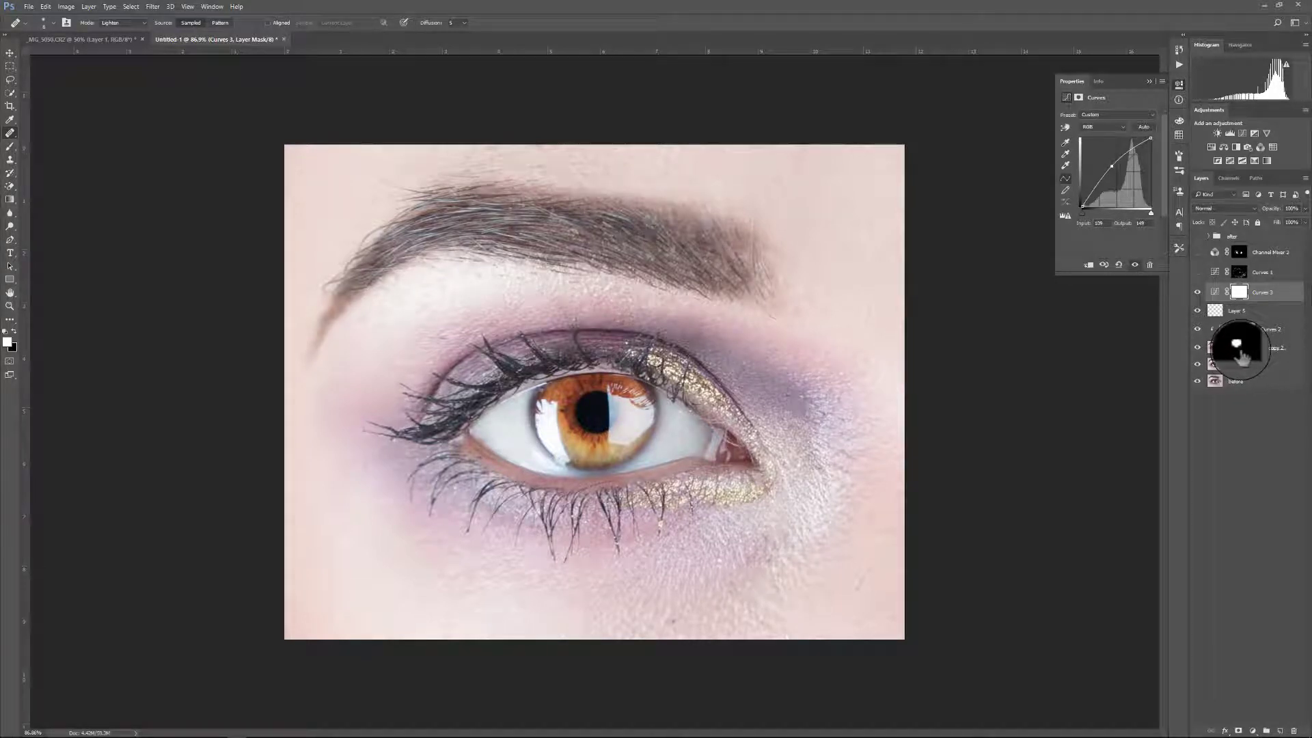
click(1237, 347)
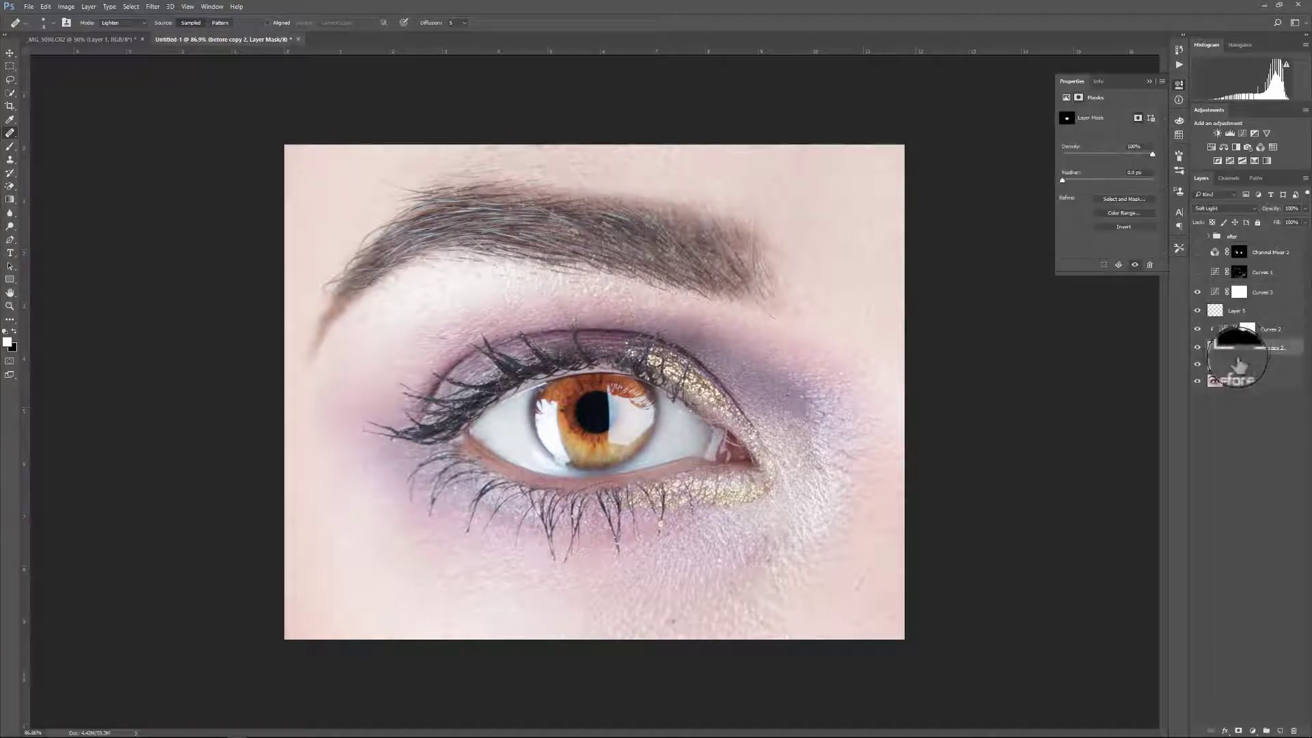
shift+click(1240, 291)
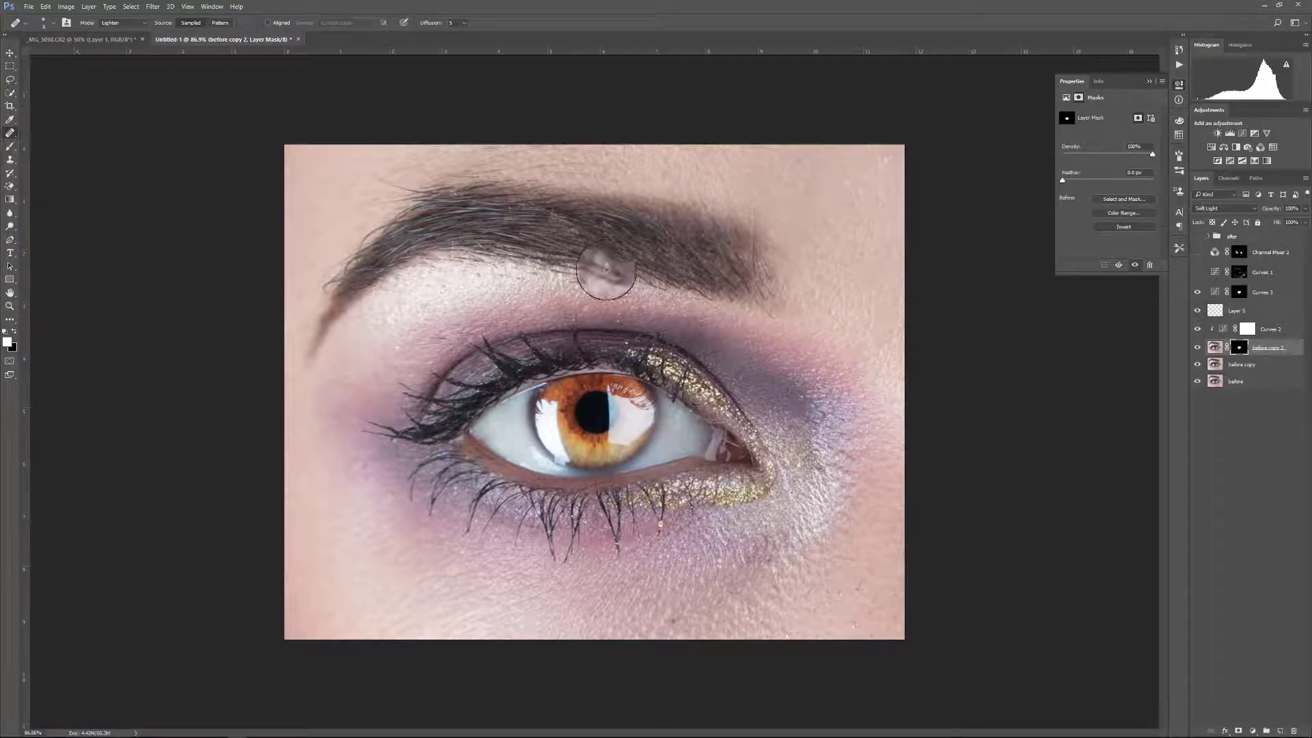
click(10, 147)
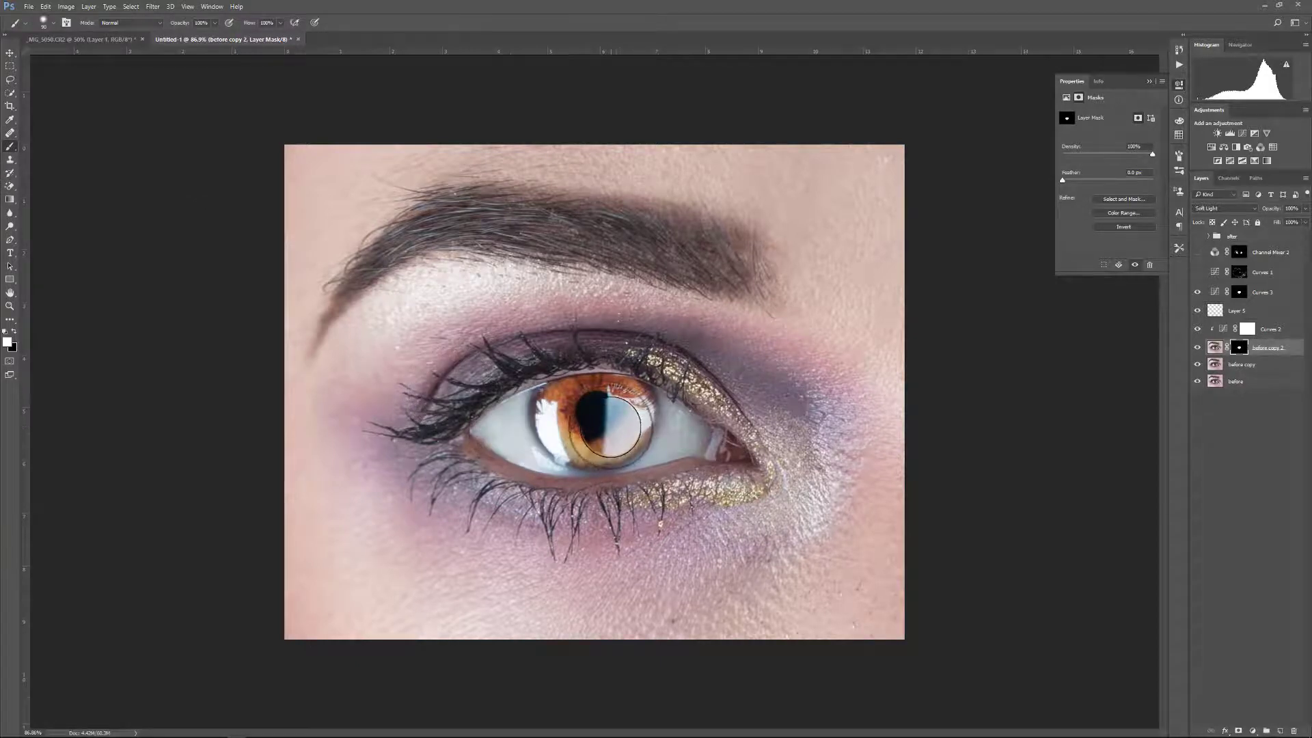
key(x)
mouse_move(579, 400)
mouse_down()
mouse_move(637, 403)
mouse_move(558, 436)
mouse_move(557, 449)
mouse_move(580, 459)
mouse_move(630, 438)
mouse_up()
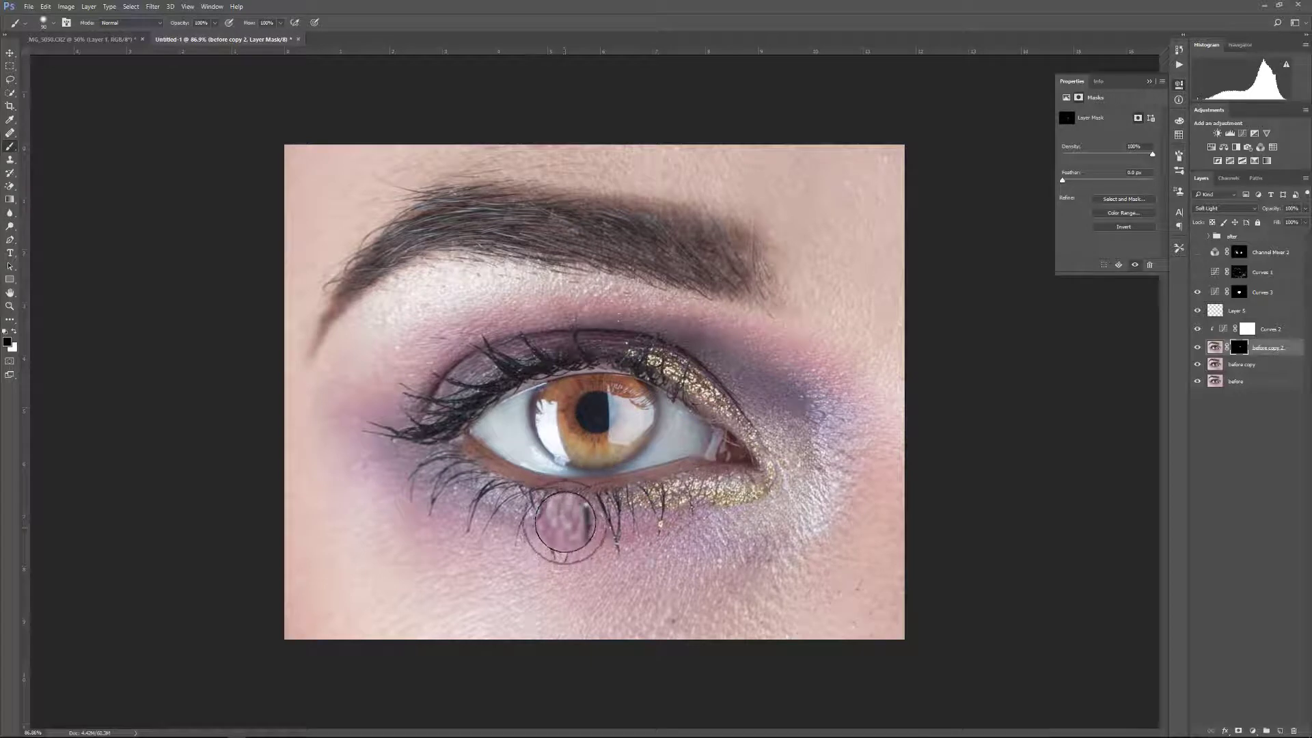
key(ctrl+z)
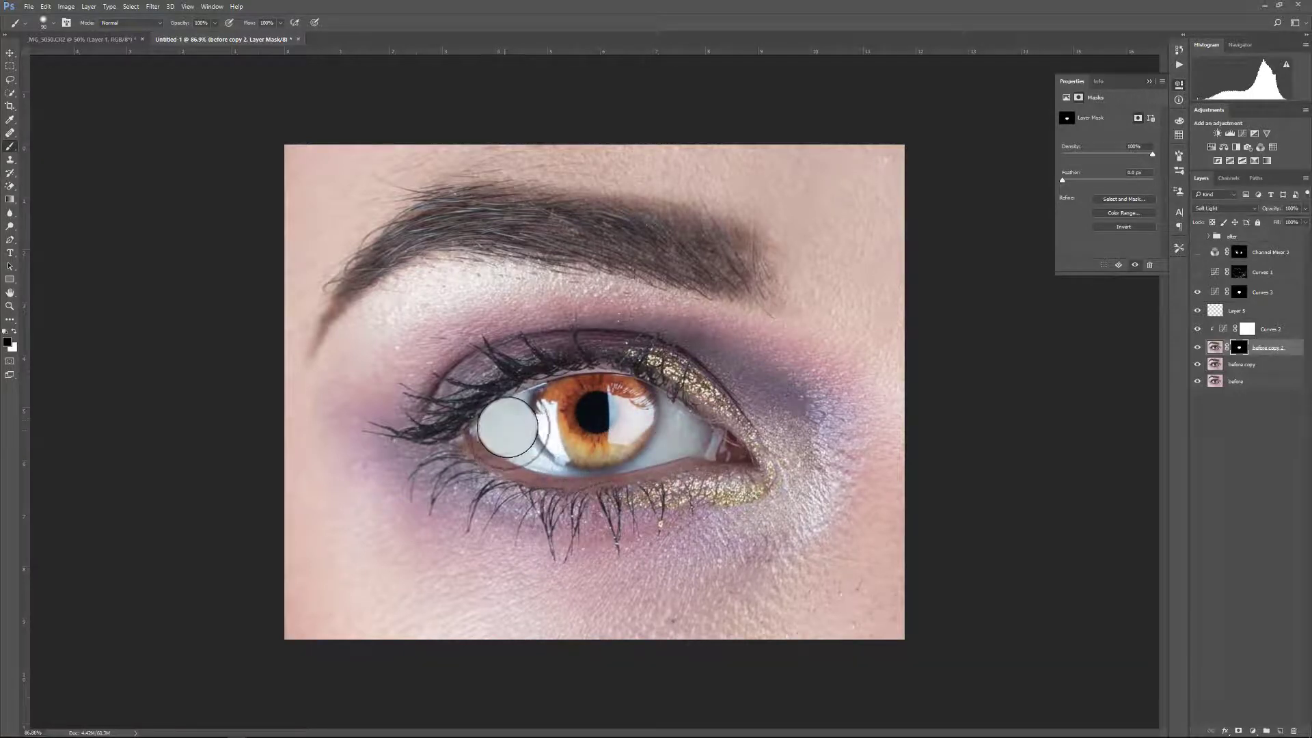
key(z)
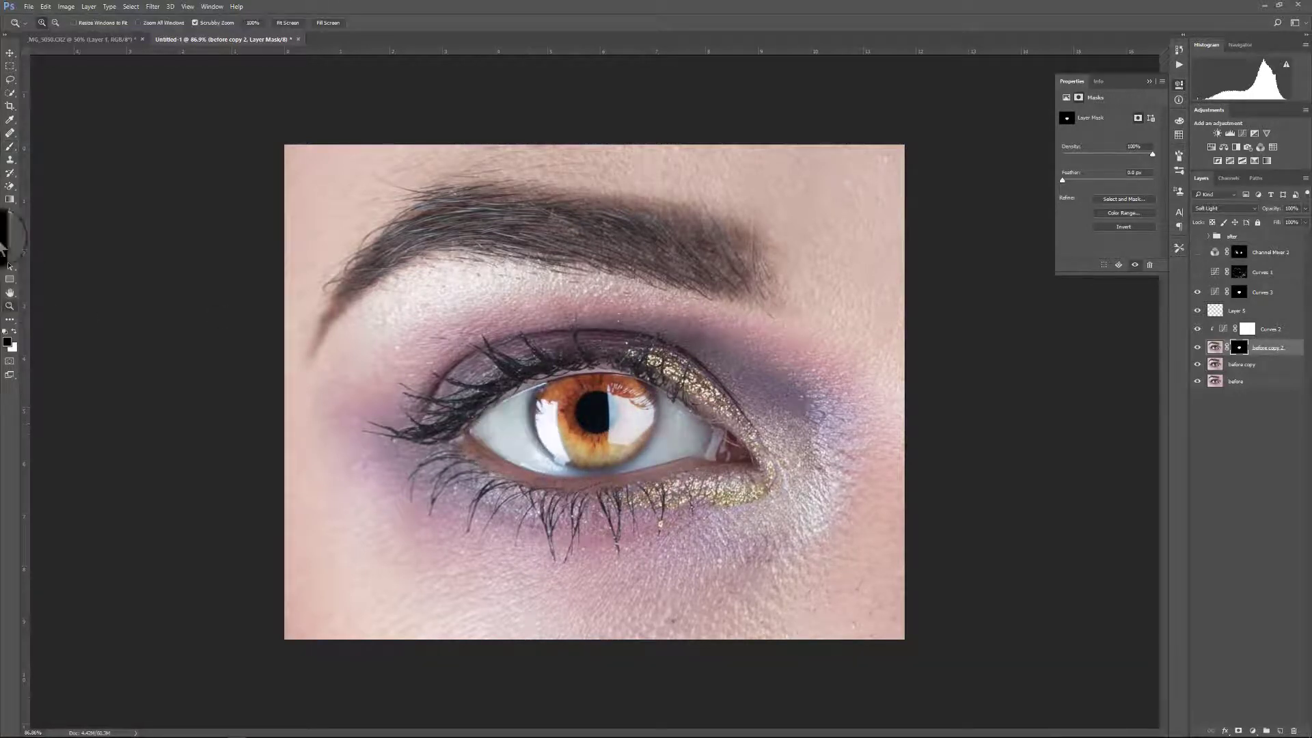
click(11, 151)
key(x)
mouse_move(509, 414)
mouse_down()
mouse_move(500, 424)
mouse_move(521, 430)
mouse_up()
key(ctrl+z)
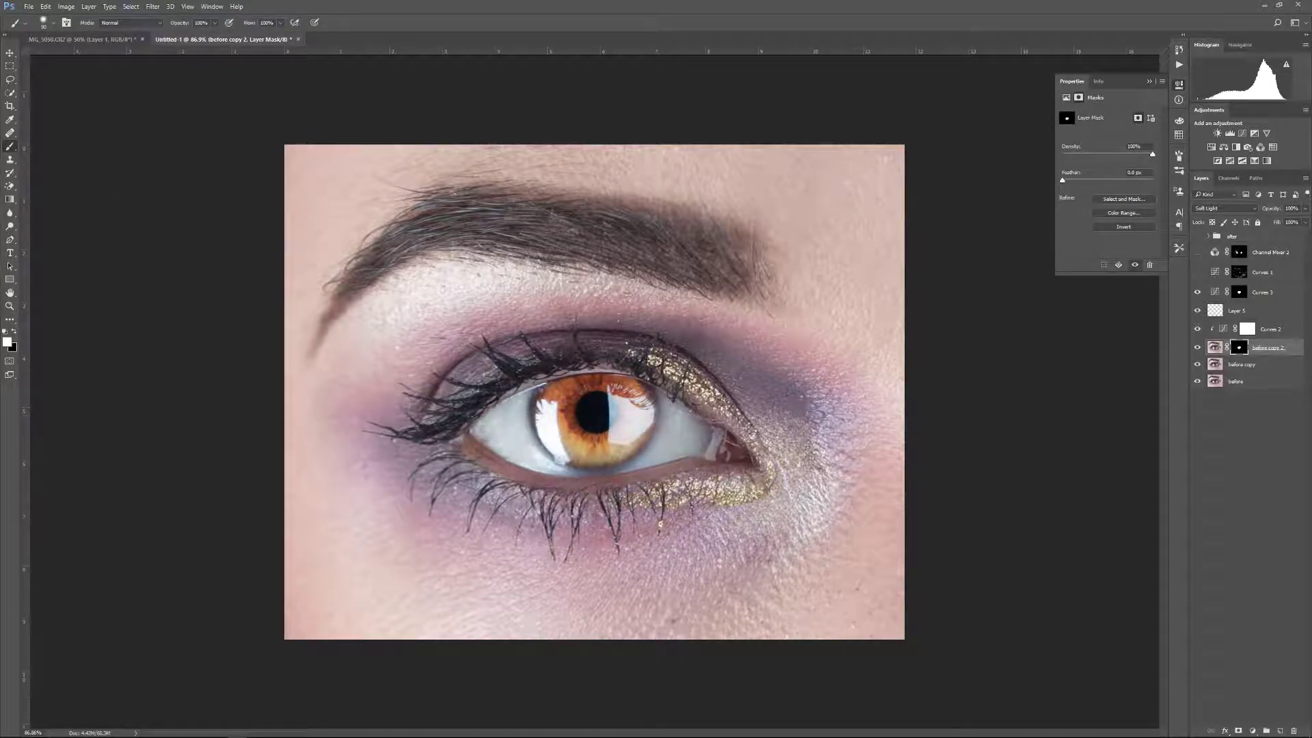
Paint white on the new Curves adjustment's mask over the eye white on both sides of the iris.
click(1261, 293)
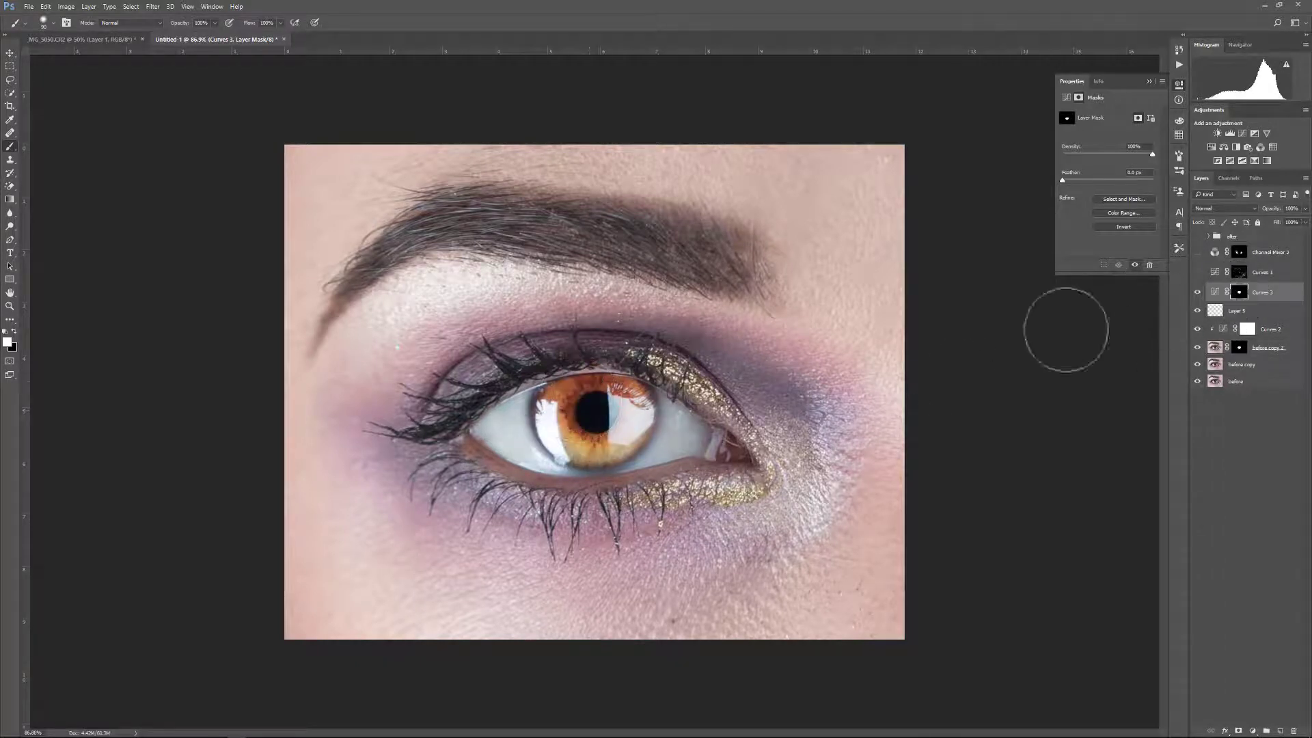
click(512, 414)
mouse_move(512, 413)
mouse_down()
mouse_move(521, 453)
mouse_move(690, 431)
mouse_move(724, 407)
mouse_up()
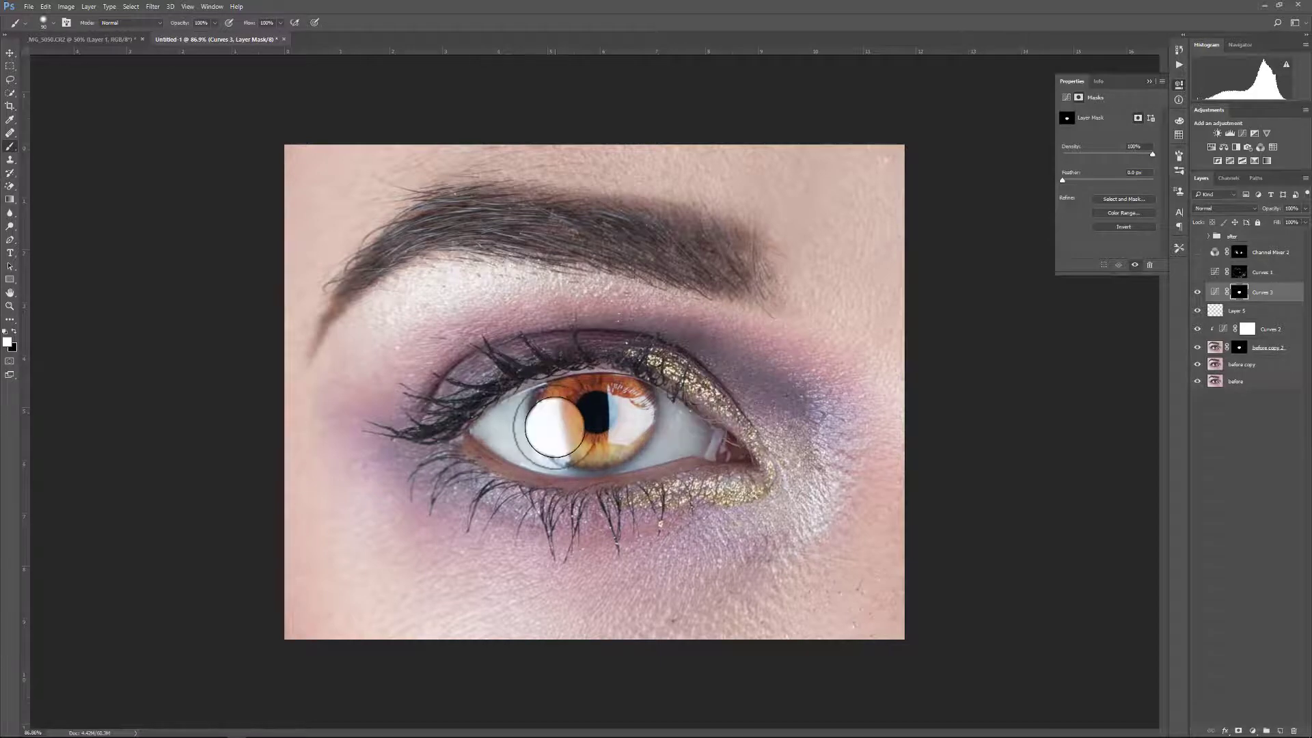
scroll(556, 420, up, 3)
drag(471, 415, 454, 425)
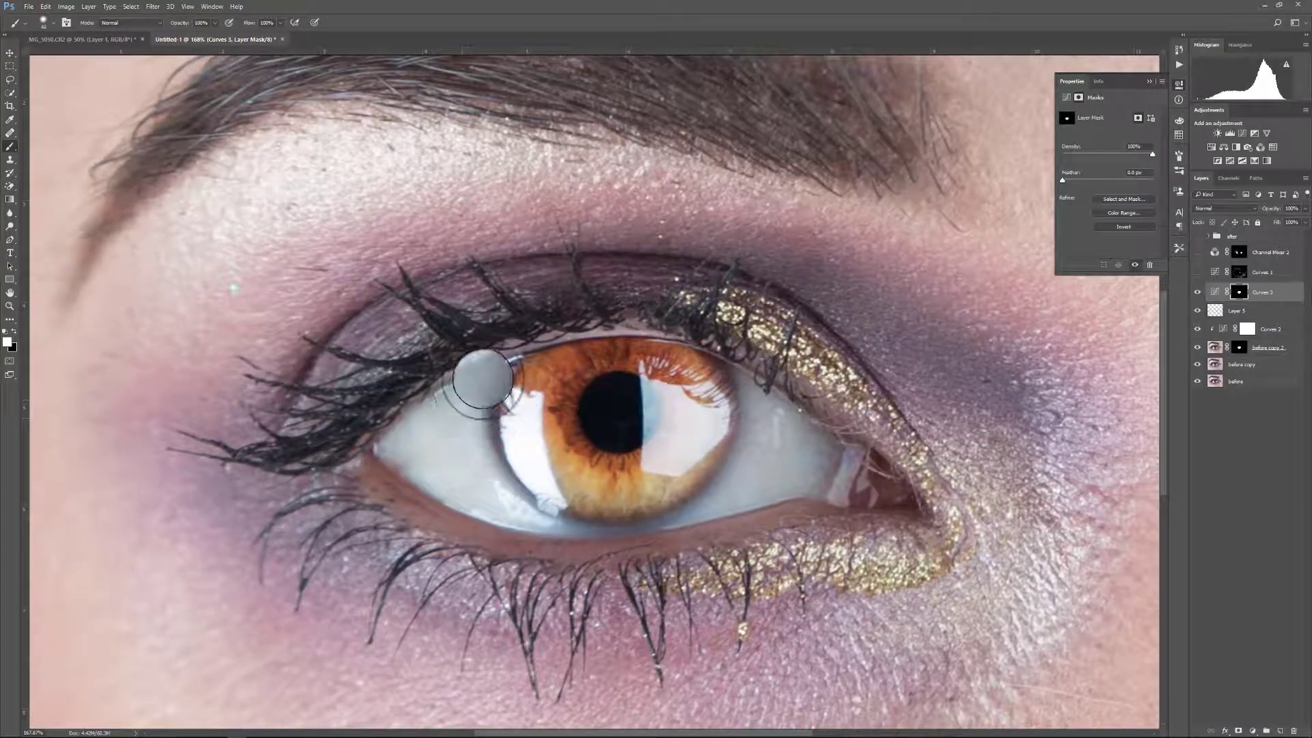
mouse_move(483, 380)
mouse_down()
mouse_move(402, 440)
mouse_move(414, 463)
mouse_move(533, 519)
mouse_move(481, 460)
mouse_move(480, 400)
mouse_move(447, 432)
mouse_up()
mouse_move(756, 430)
mouse_down()
mouse_move(734, 475)
mouse_move(679, 517)
mouse_move(809, 474)
mouse_move(800, 430)
mouse_move(770, 407)
mouse_move(778, 470)
mouse_move(750, 405)
mouse_move(784, 407)
mouse_move(817, 440)
mouse_move(826, 478)
mouse_move(593, 532)
mouse_move(540, 525)
mouse_move(563, 528)
mouse_move(448, 381)
mouse_move(415, 427)
mouse_up()
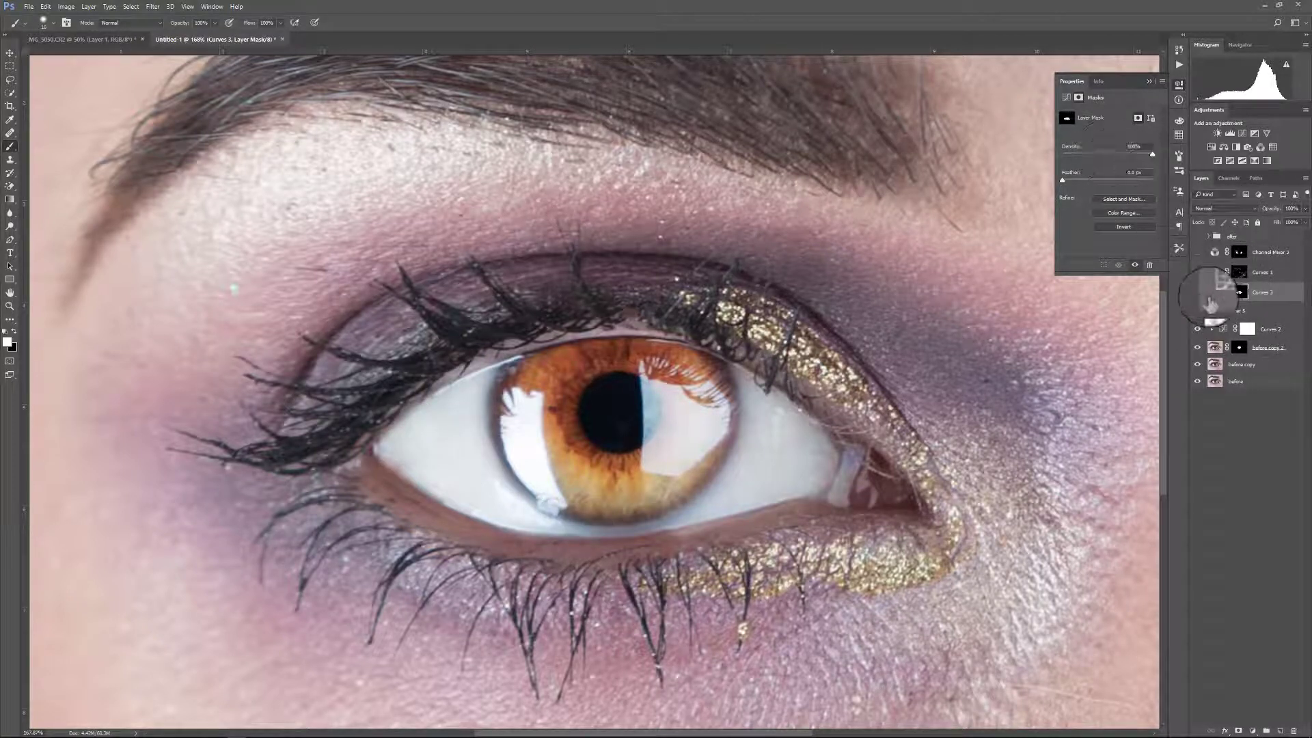
Pull the midpoint of the eye Curves adjustment down to input 132, output 128.
click(1214, 292)
key(x)
drag(1110, 166, 1122, 172)
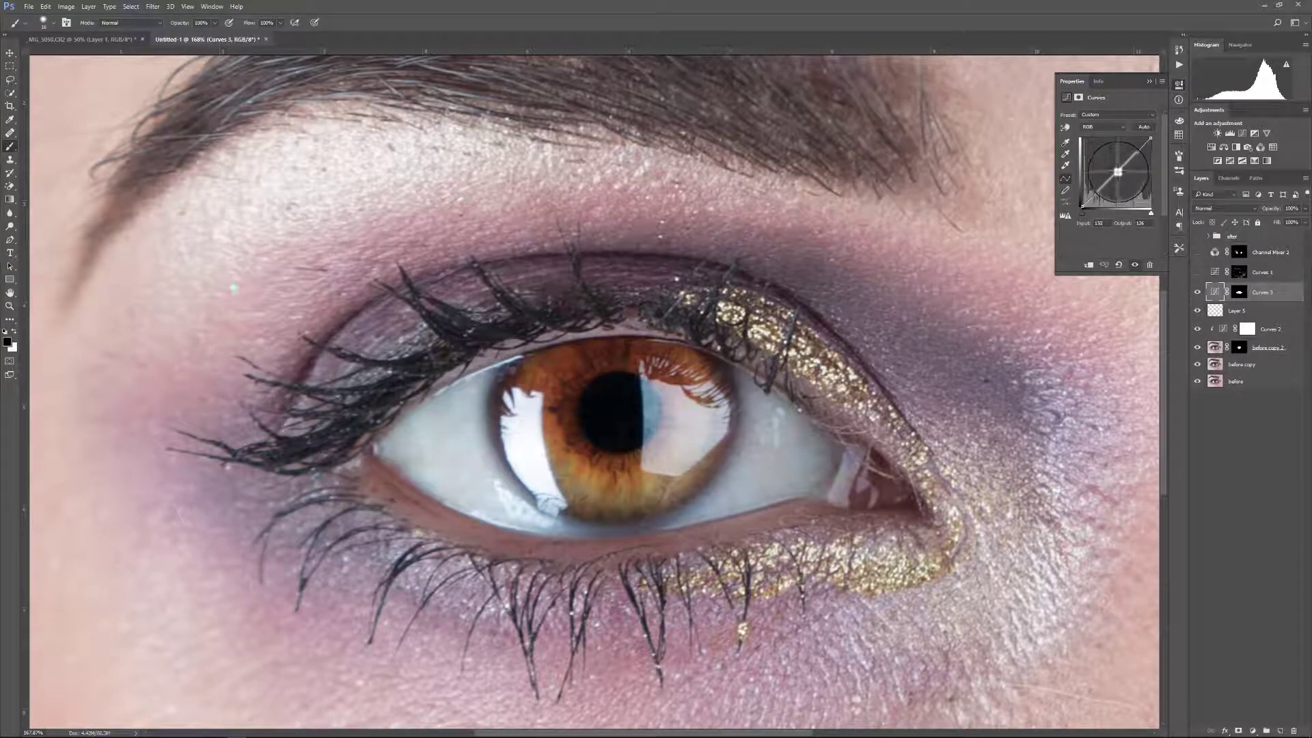
Examine the eye's brightness against the surrounding face at full-image, 100% and strongly reduced sizes.
double_click(10, 292)
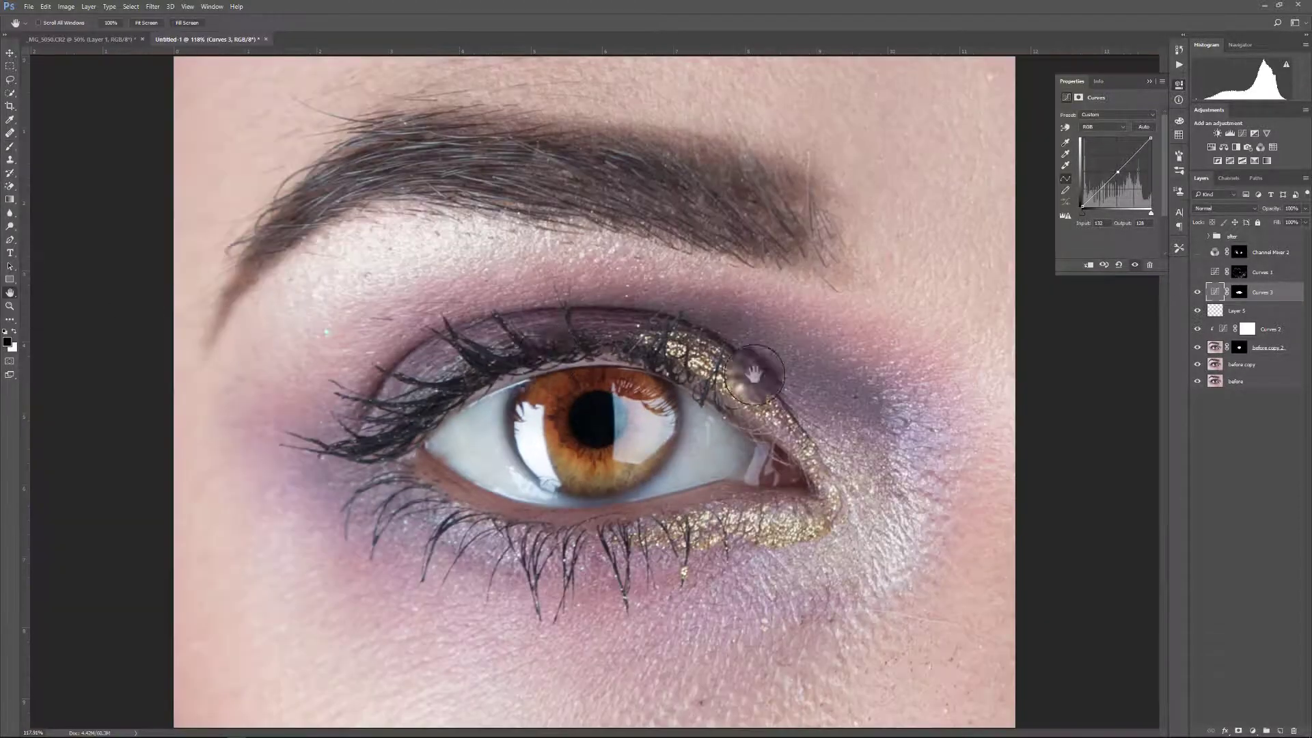
double_click(10, 306)
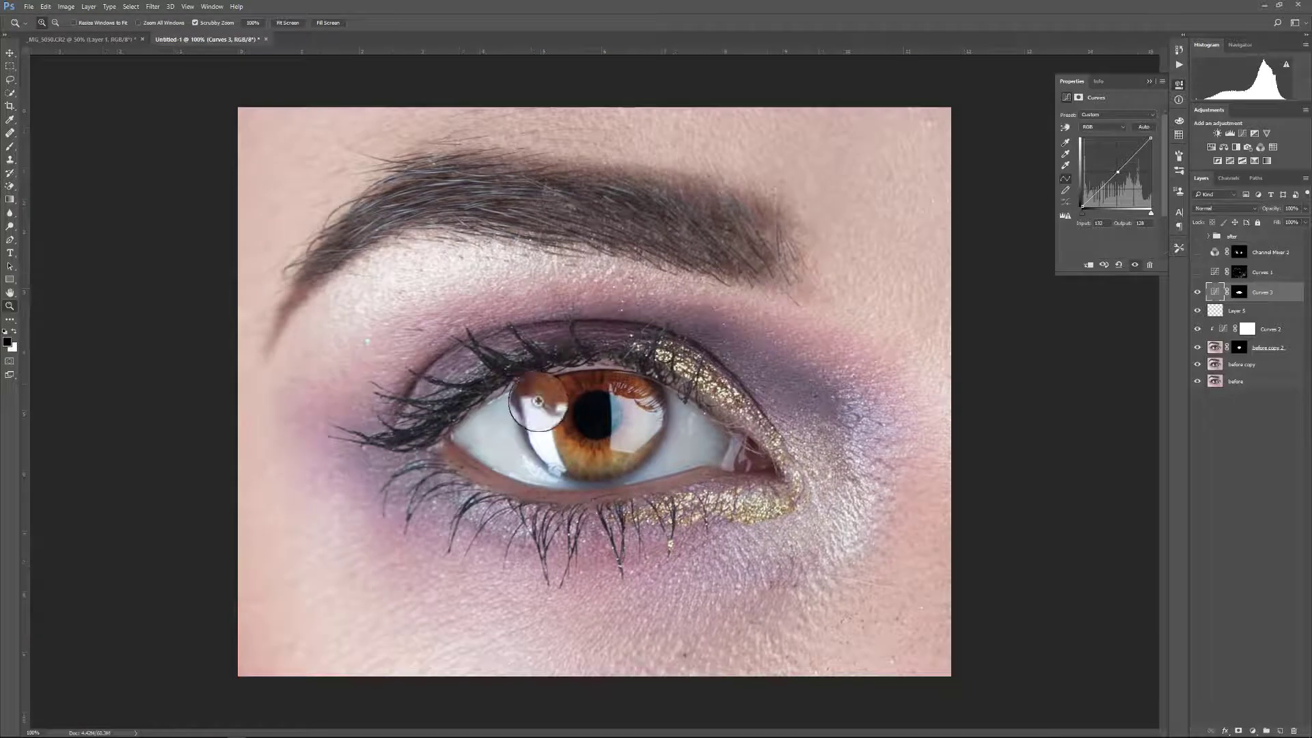
alt+click(552, 440)
alt+click(552, 441)
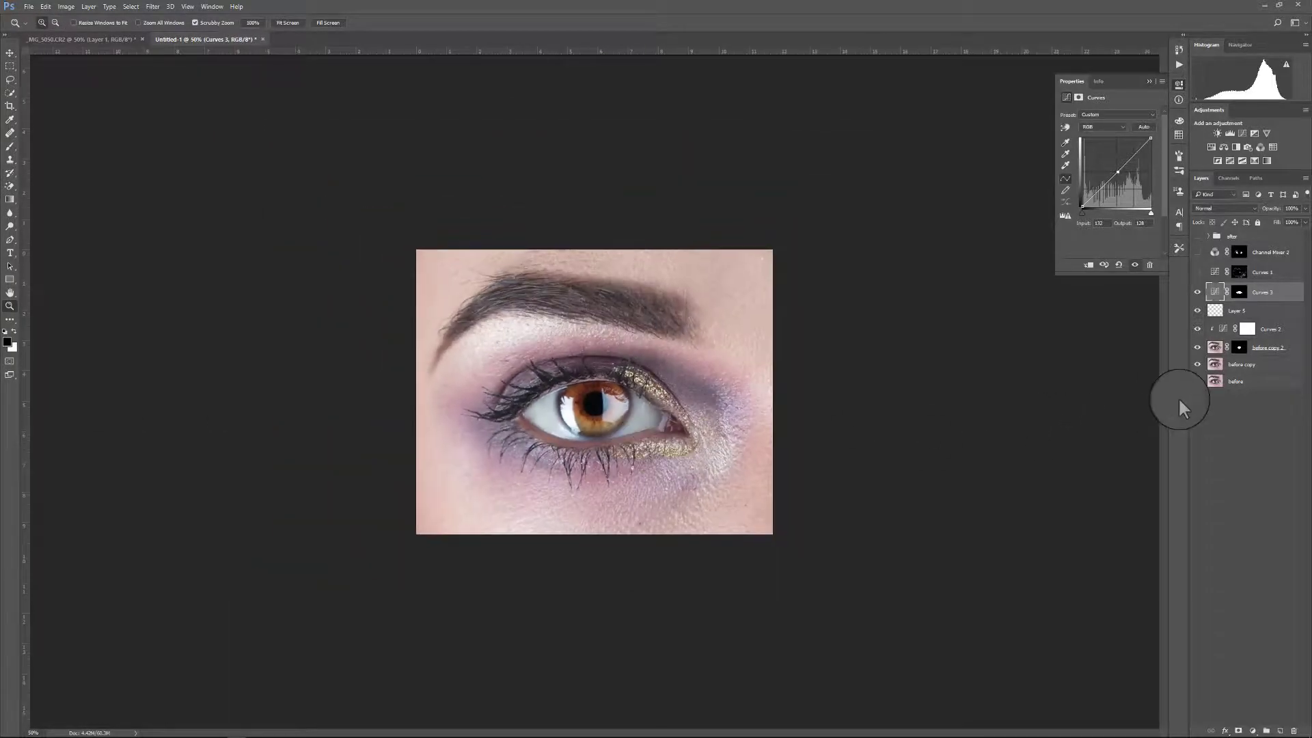
alt+click(621, 436)
alt+click(621, 436)
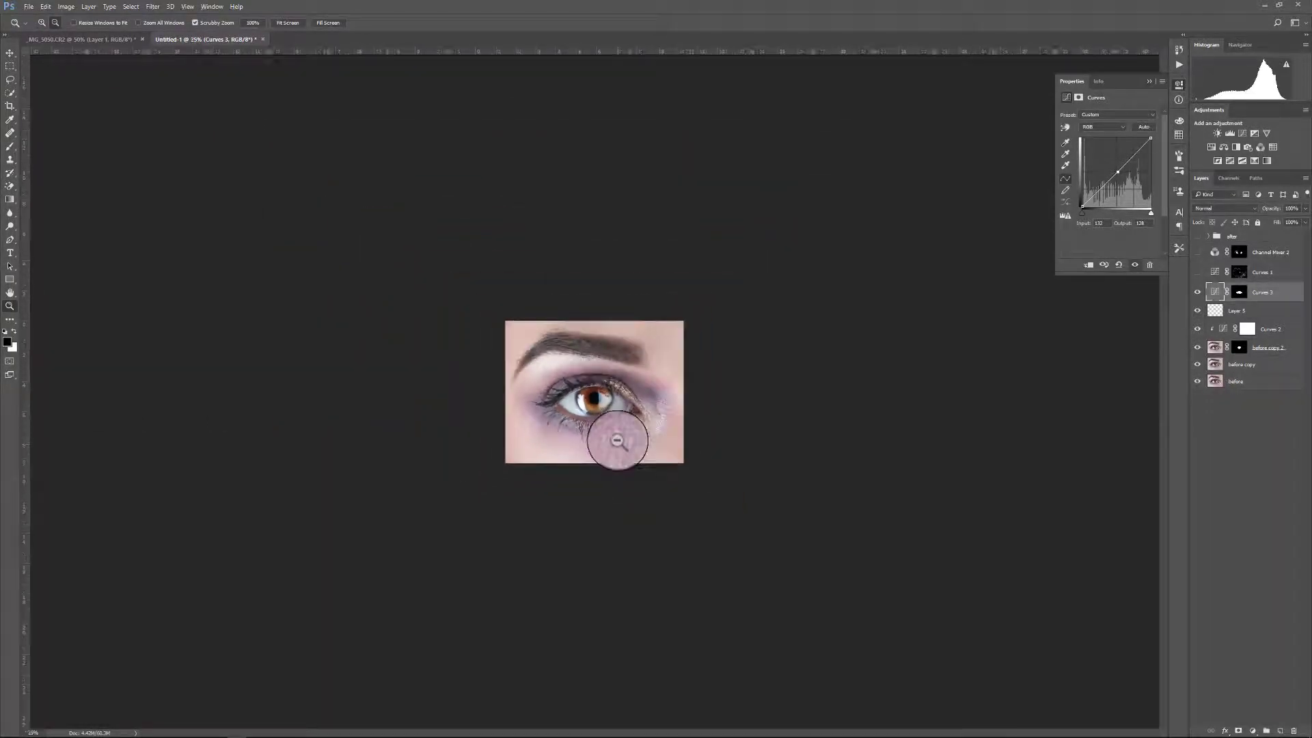
alt+click(619, 445)
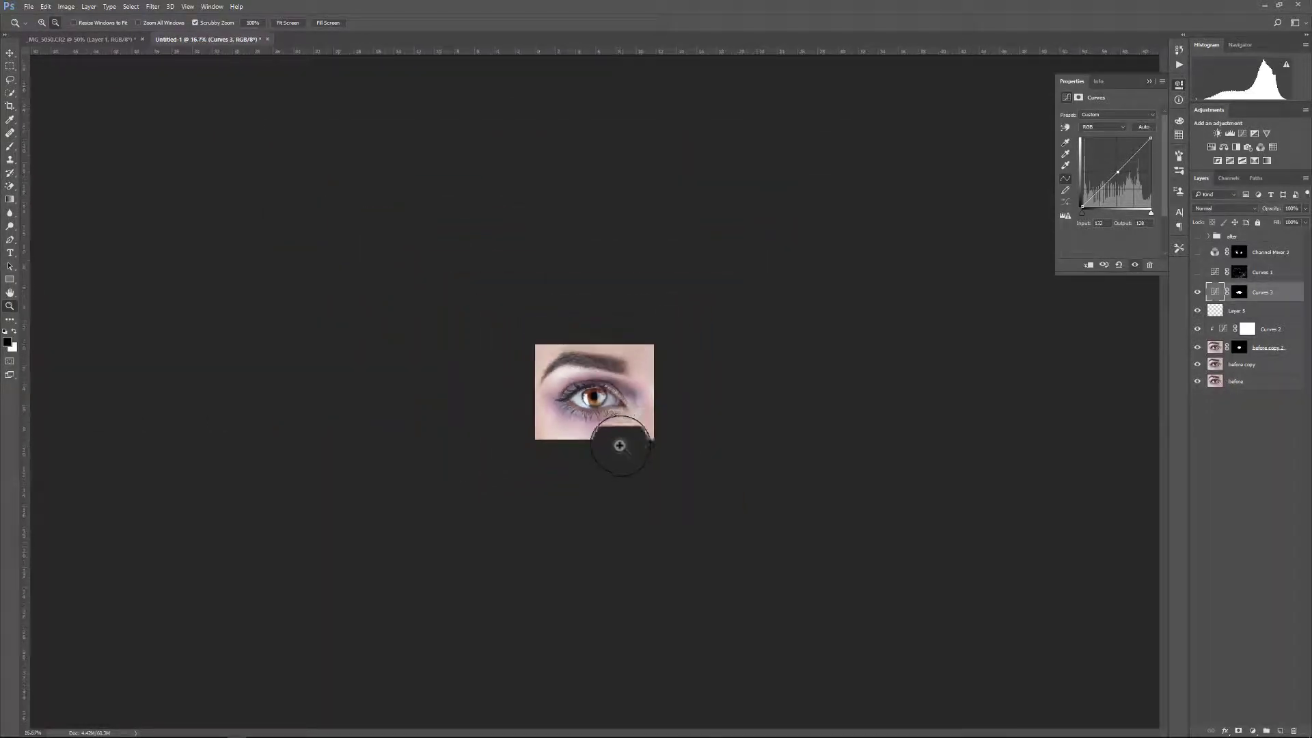
click(605, 404)
click(600, 407)
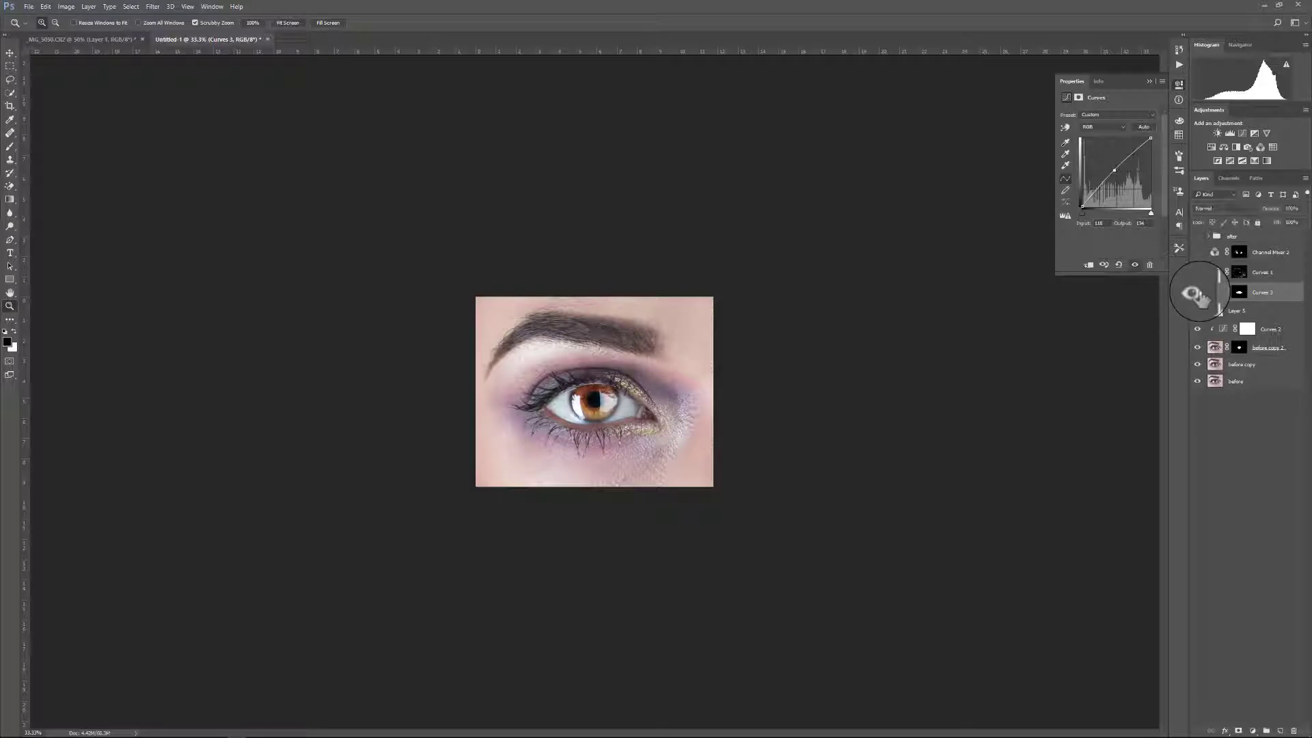
Paint black over the iris on the Curves 3 mask to limit the brightening to the eye white.
click(1239, 292)
mouse_move(683, 416)
mouse_down()
mouse_move(577, 410)
mouse_move(612, 446)
mouse_move(548, 433)
mouse_move(579, 457)
mouse_move(622, 456)
mouse_move(634, 428)
mouse_move(625, 389)
mouse_move(642, 417)
mouse_move(642, 450)
mouse_move(593, 475)
mouse_move(537, 430)
mouse_move(552, 388)
mouse_move(648, 386)
mouse_move(656, 416)
mouse_move(623, 435)
mouse_up()
scroll(626, 412, up, 9)
click(9, 147)
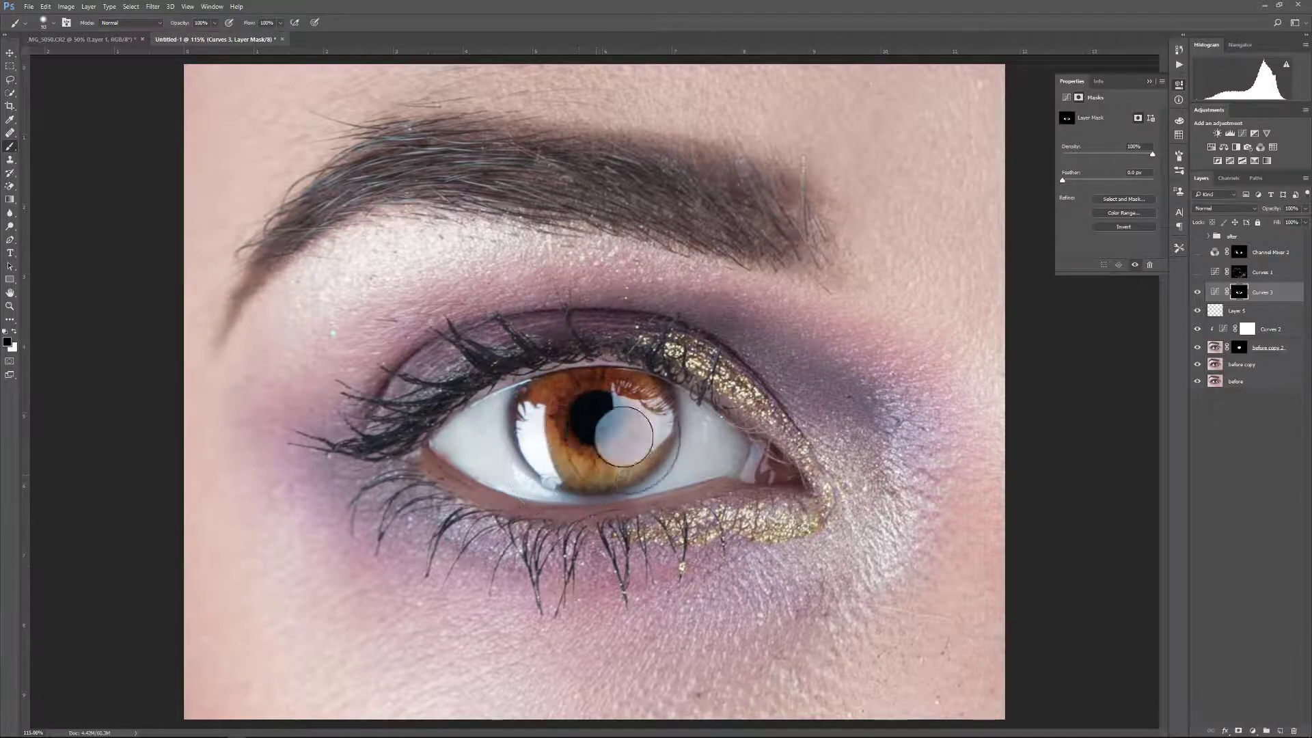
scroll(623, 430, down, 5)
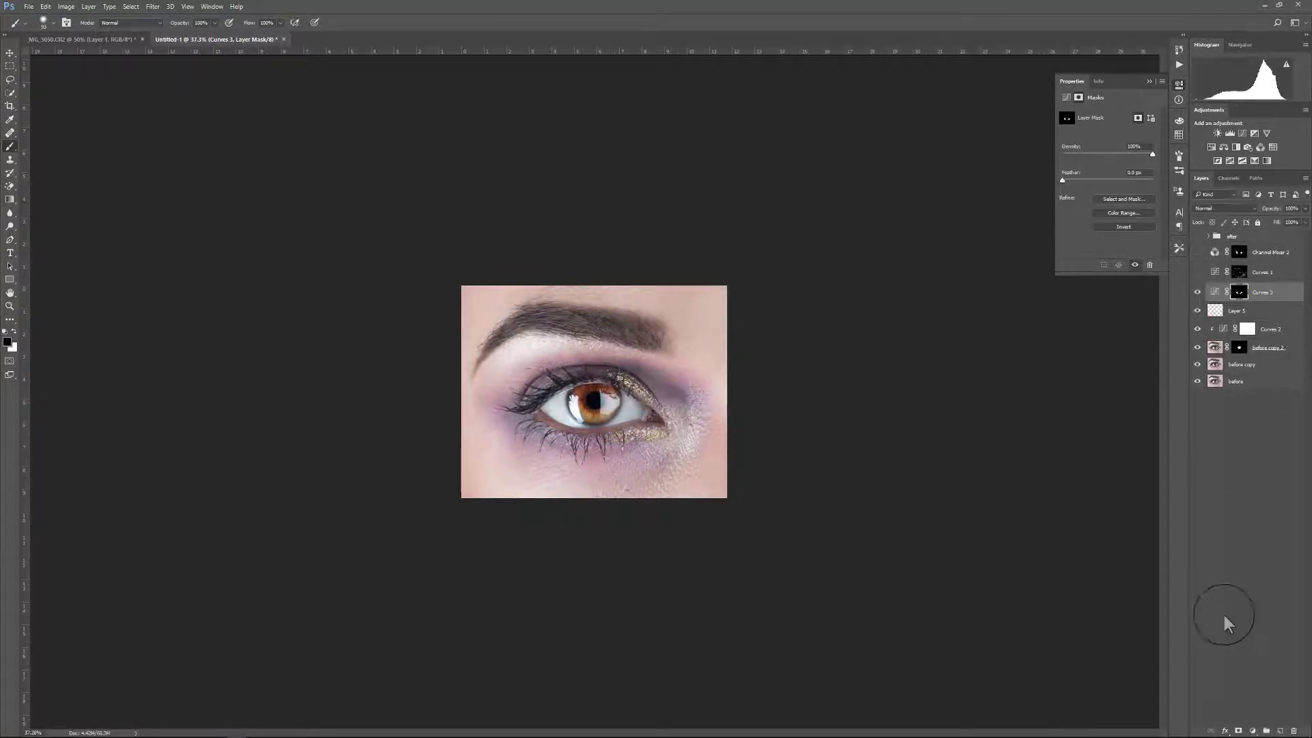
Add a new empty layer above the Curves 3 adjustment and switch to the Healing Brush for the eyebrow cleanup.
click(1285, 728)
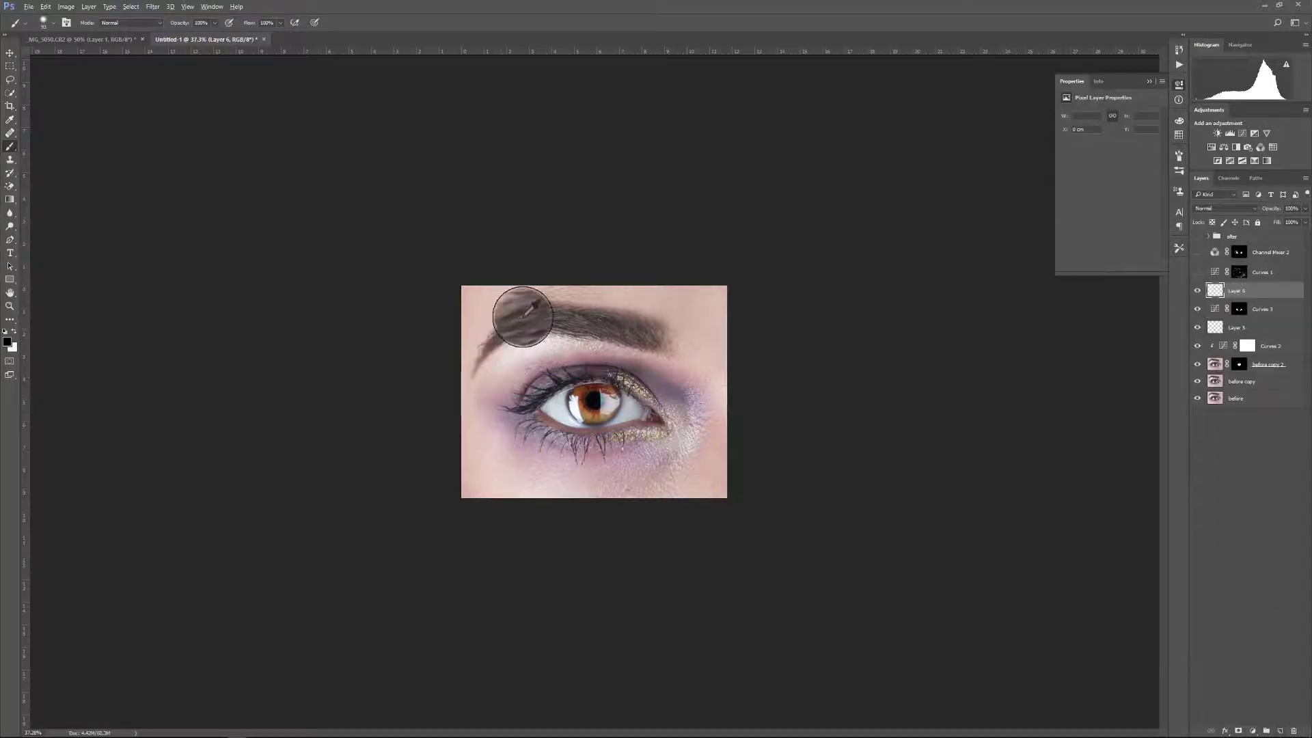
scroll(527, 292, up, 5)
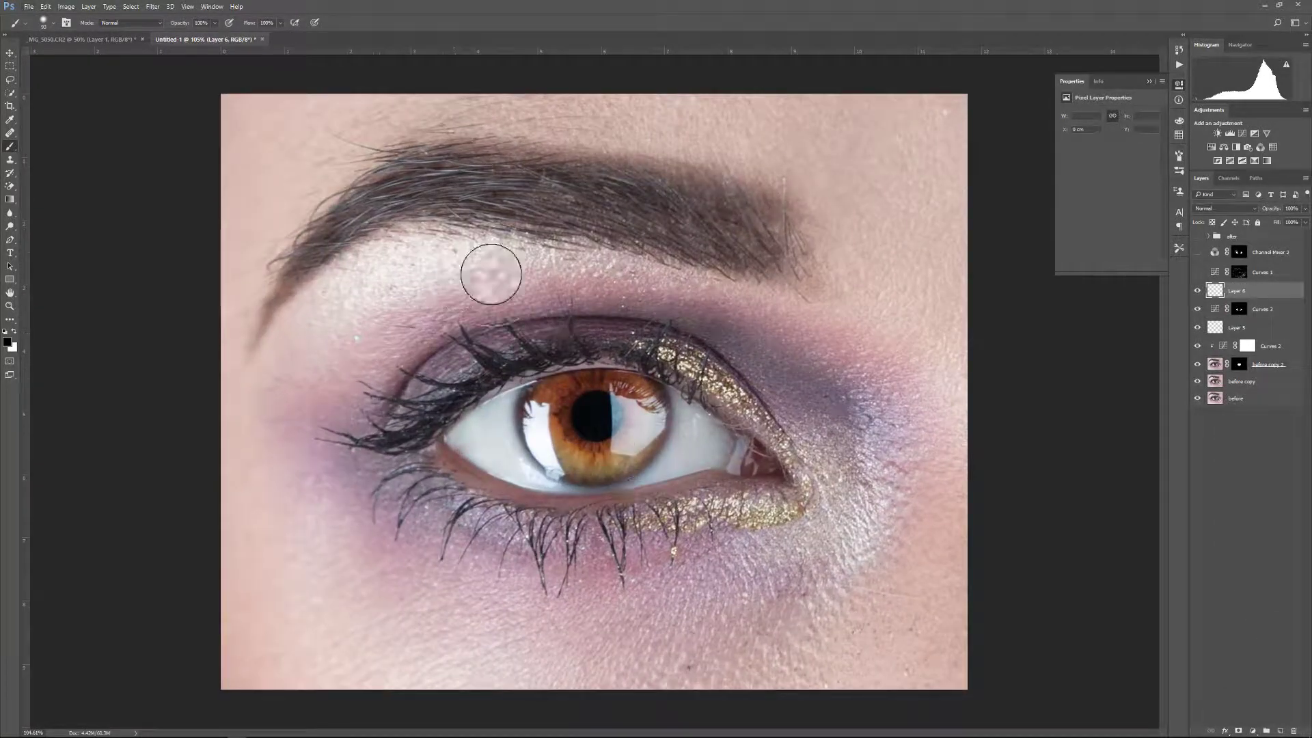
scroll(446, 158, up, 5)
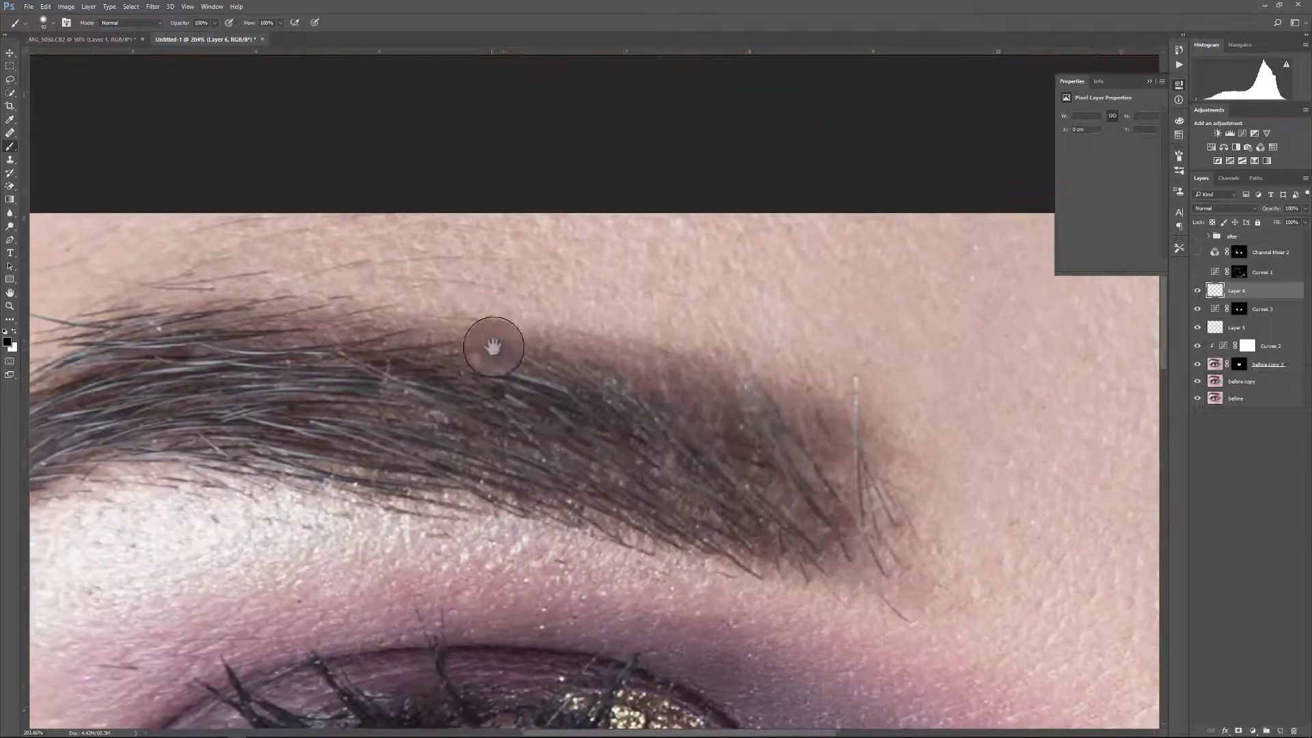
drag(492, 345, 452, 294)
drag(705, 314, 784, 329)
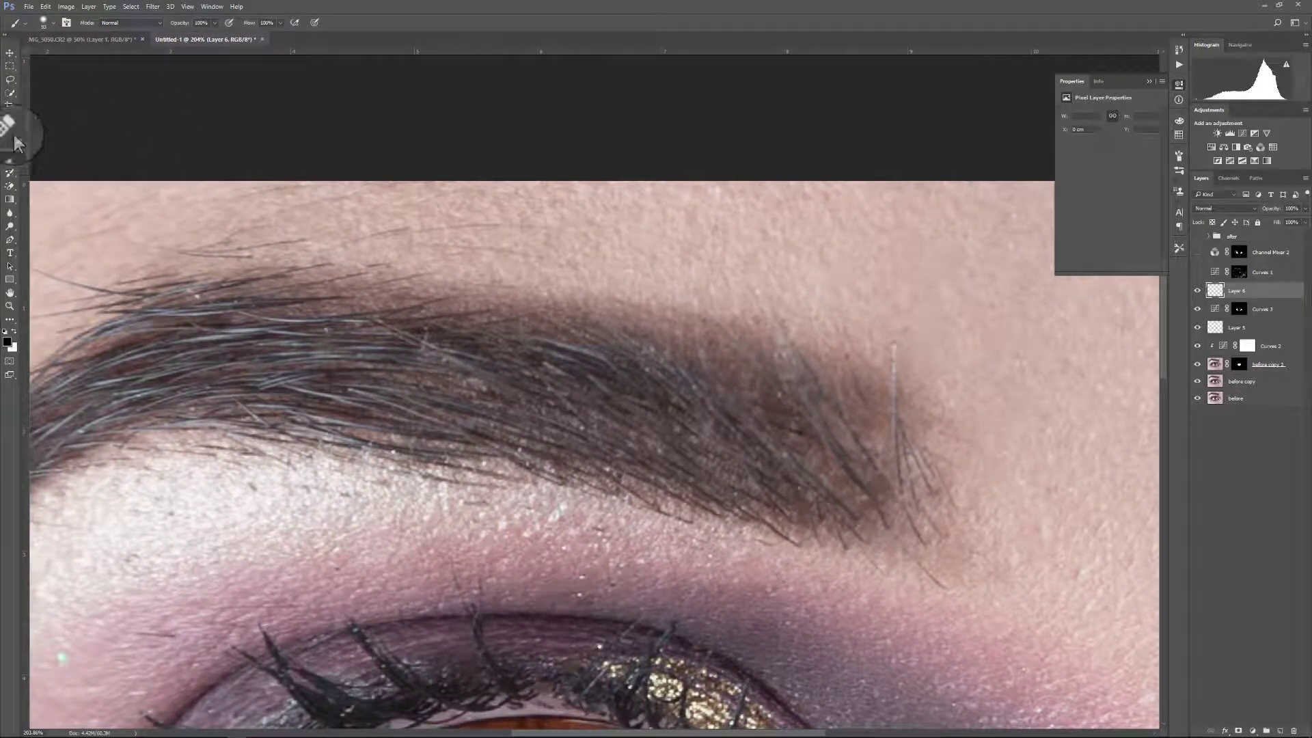
right_click(11, 133)
click(47, 140)
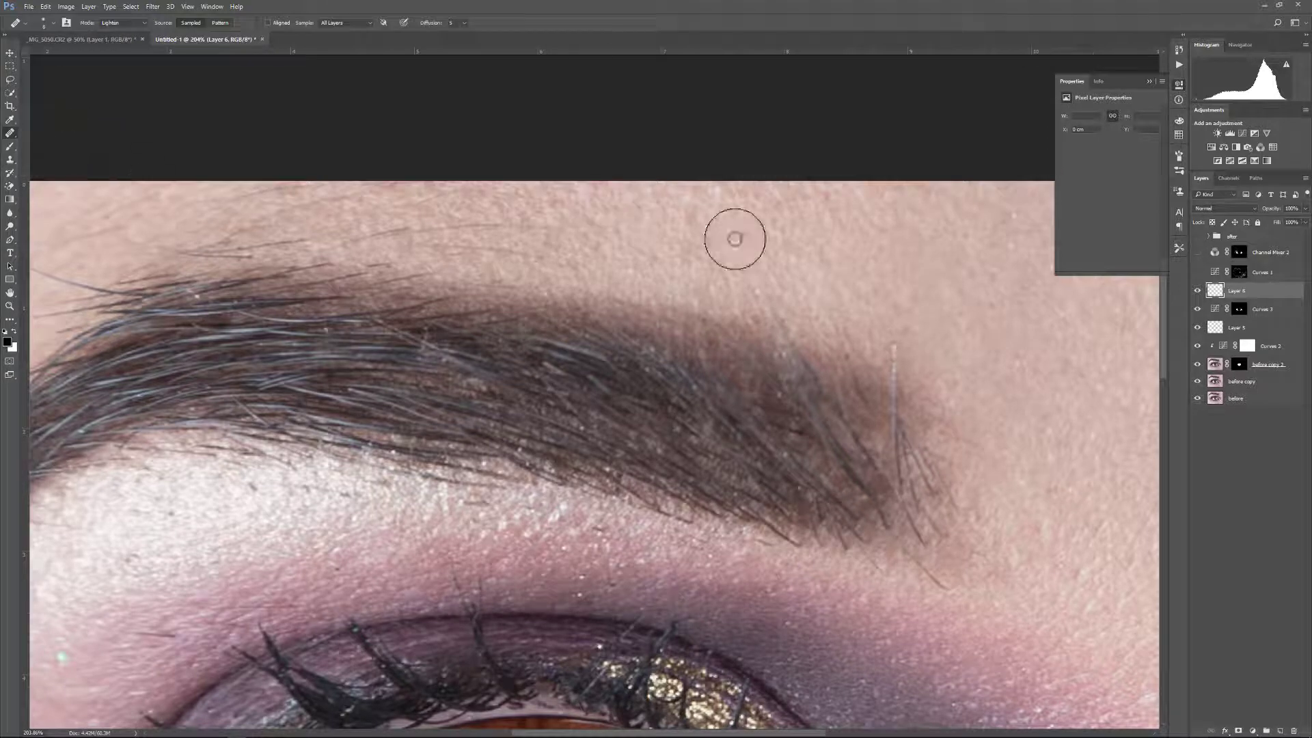
drag(464, 246, 743, 256)
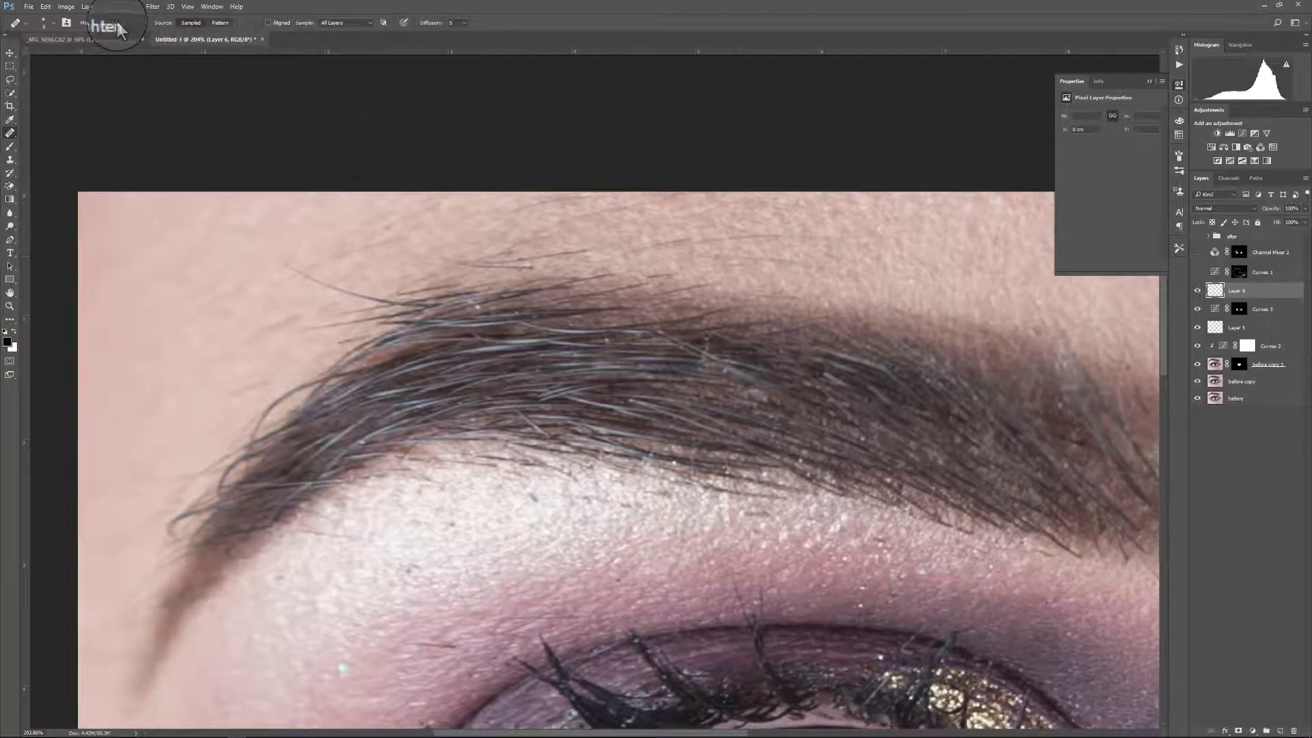
Heal the stray hairs on the skin along the outside of the eyebrow's tapered tail, sampling from clean skin nearby.
alt+click(273, 220)
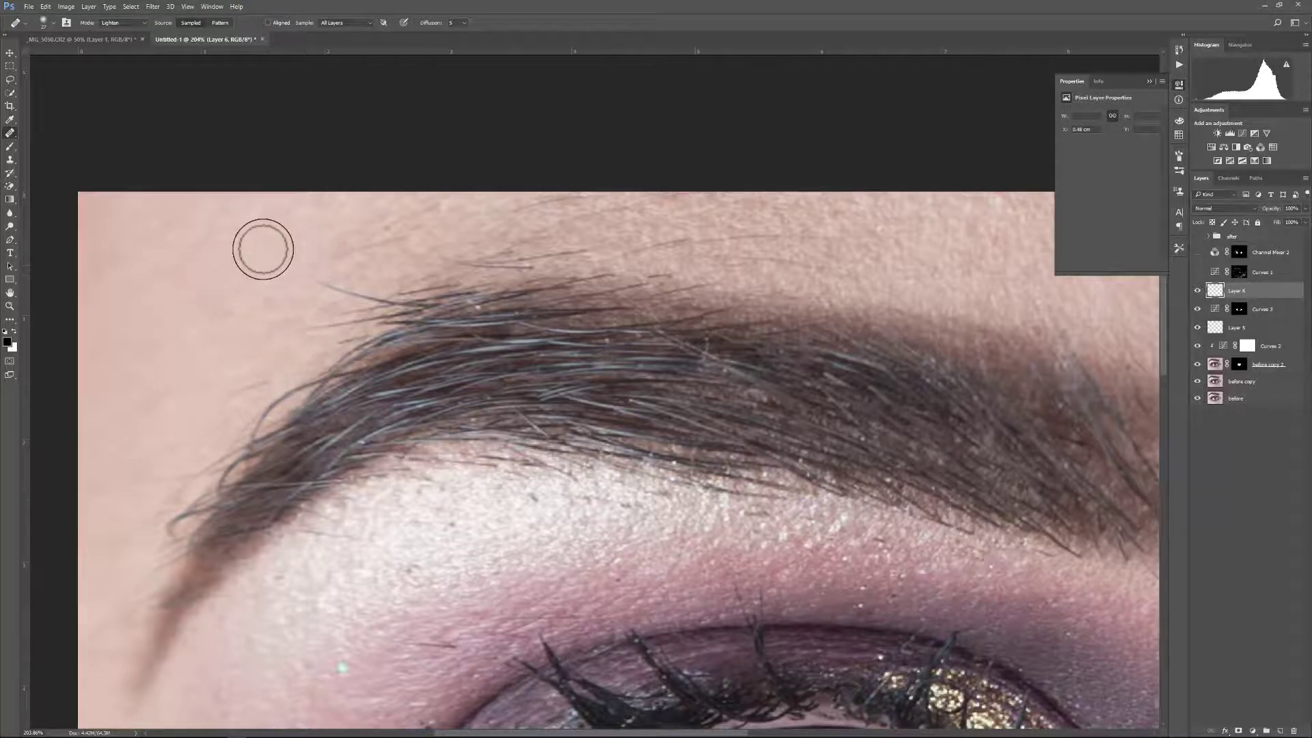
drag(207, 378, 293, 301)
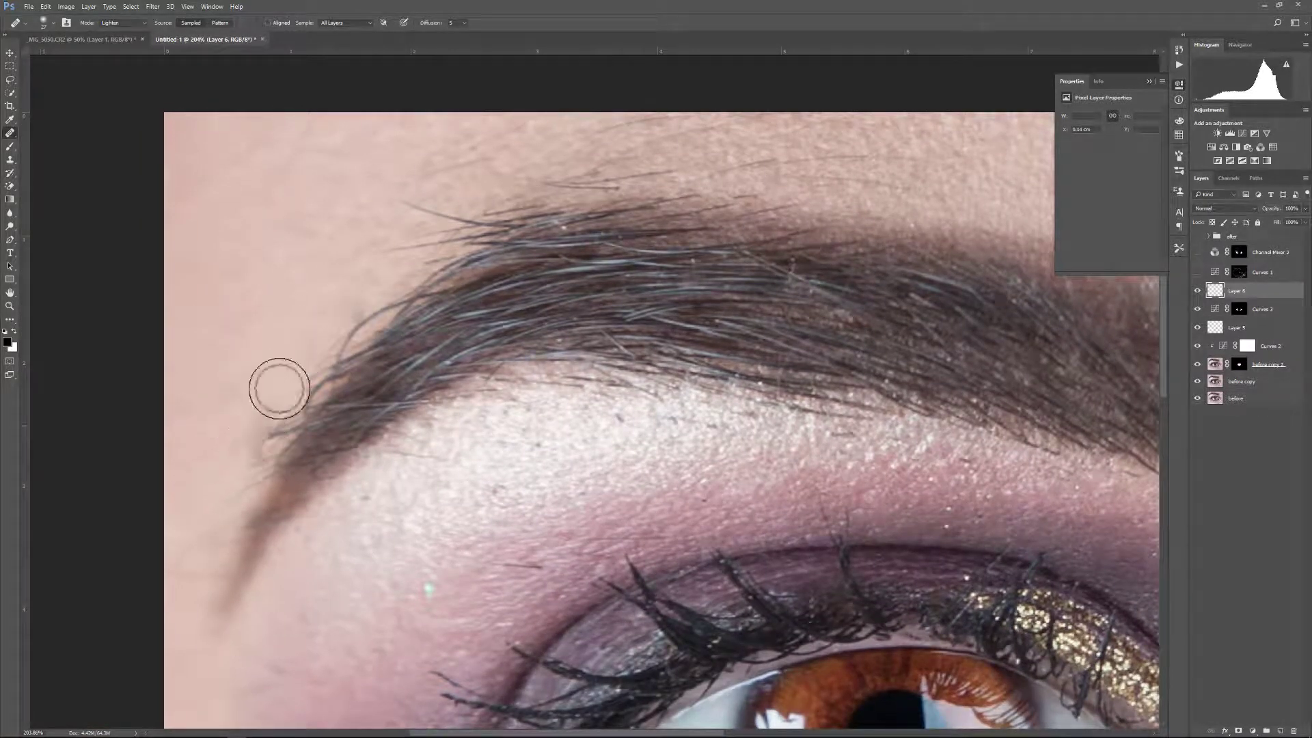
drag(204, 493, 248, 434)
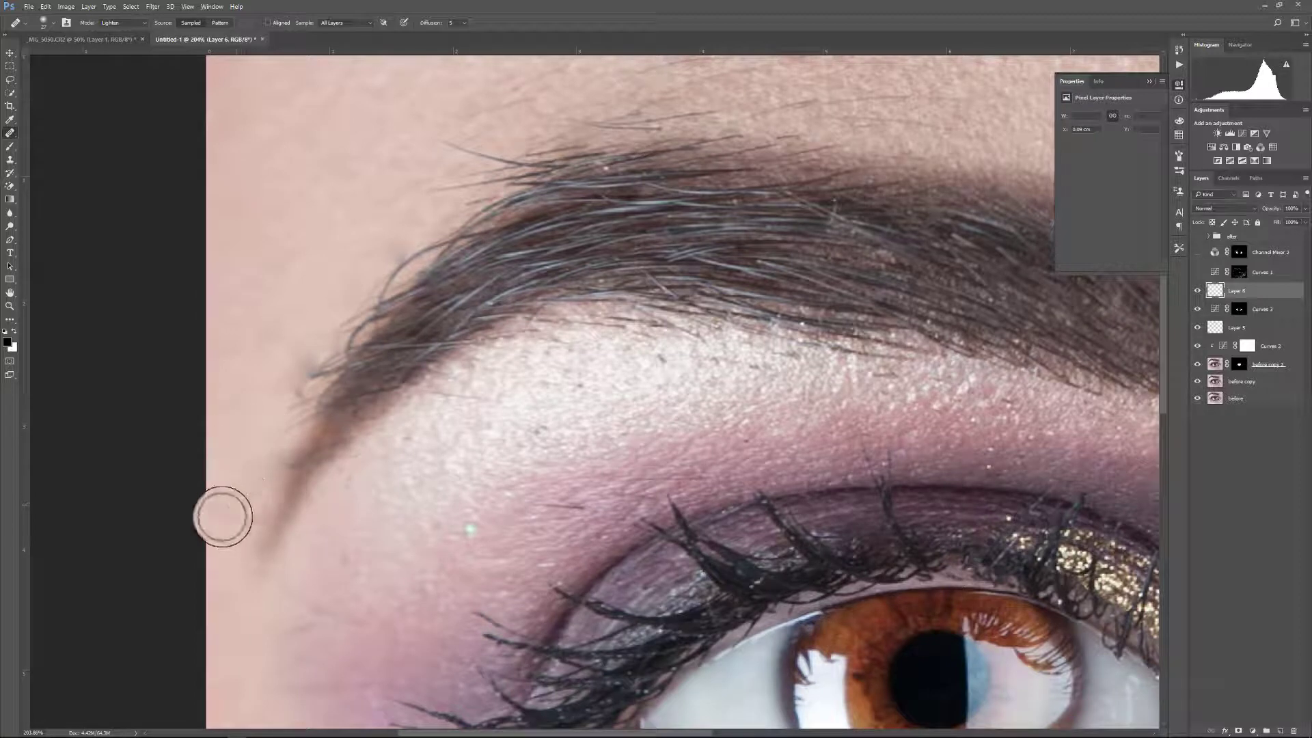
drag(222, 517, 353, 491)
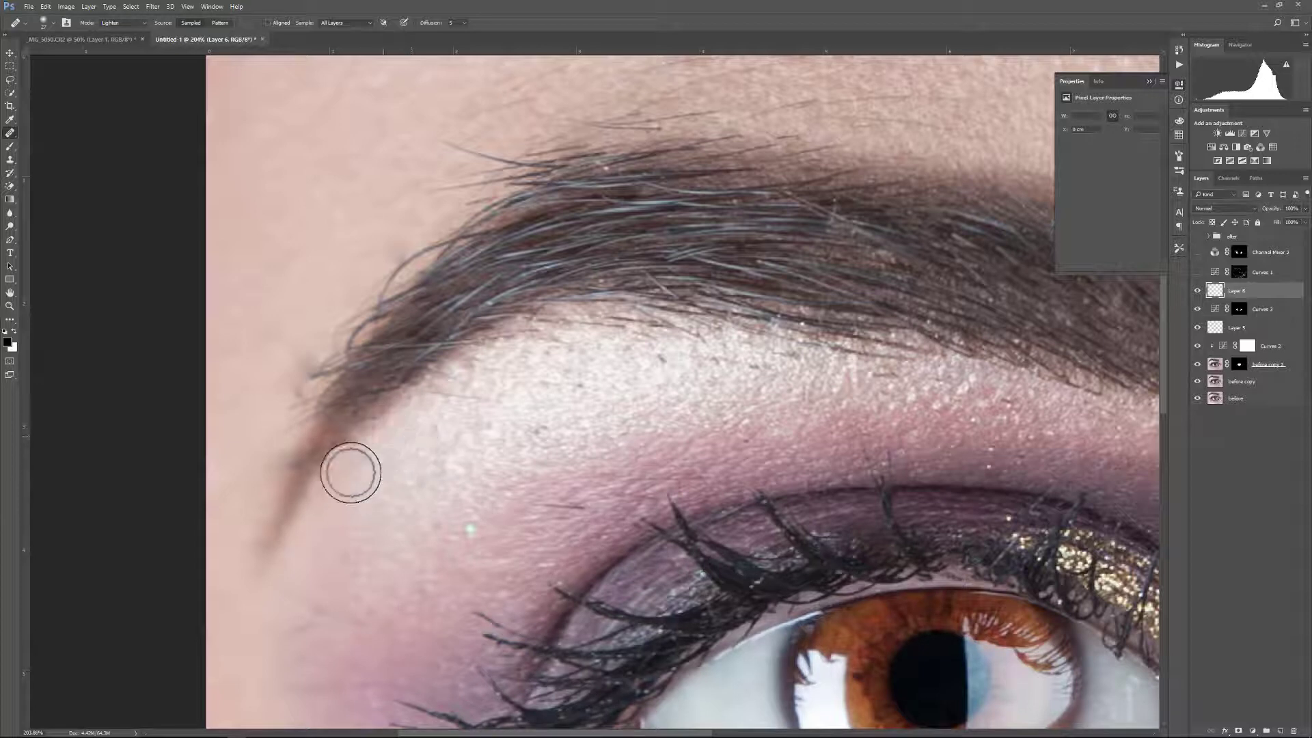
key(alt+space)
click(484, 470)
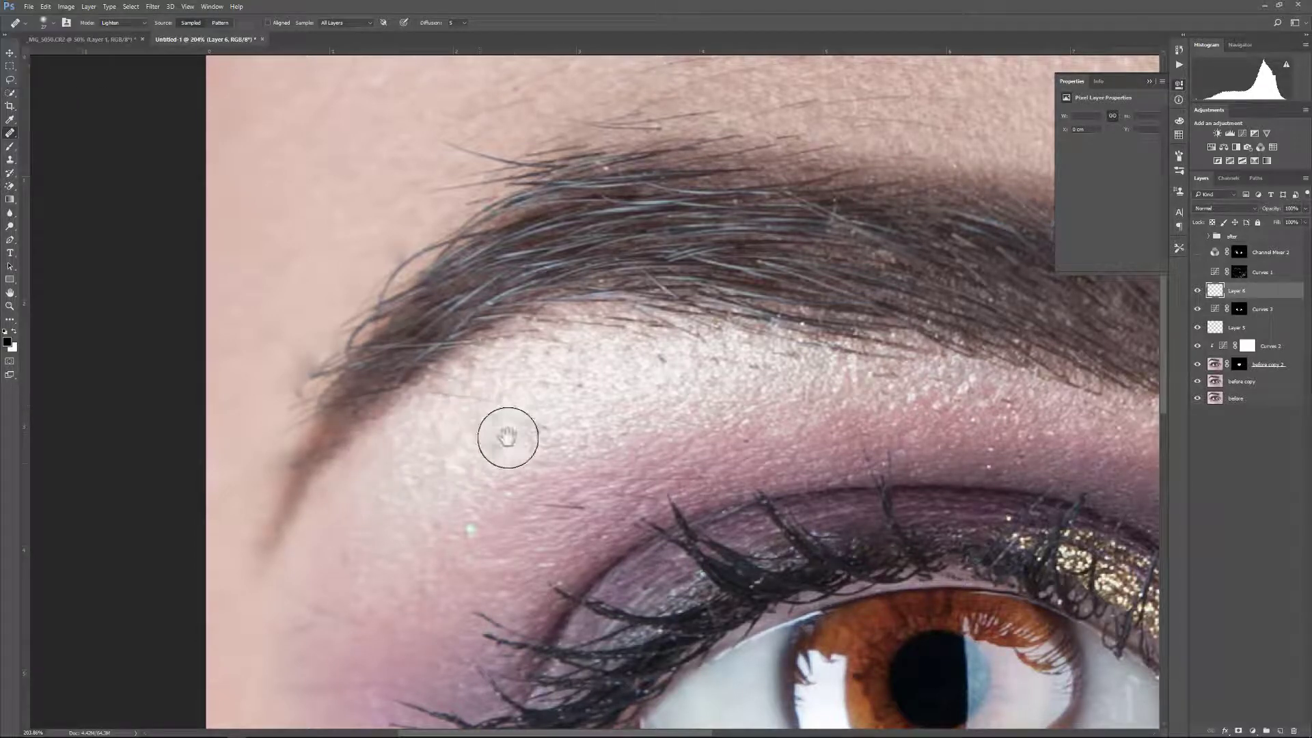
Heal the small stray hairs just beneath the outer part of the eyebrow, sampling the light highlighted skin.
drag(529, 414, 478, 448)
alt+right_click(389, 470)
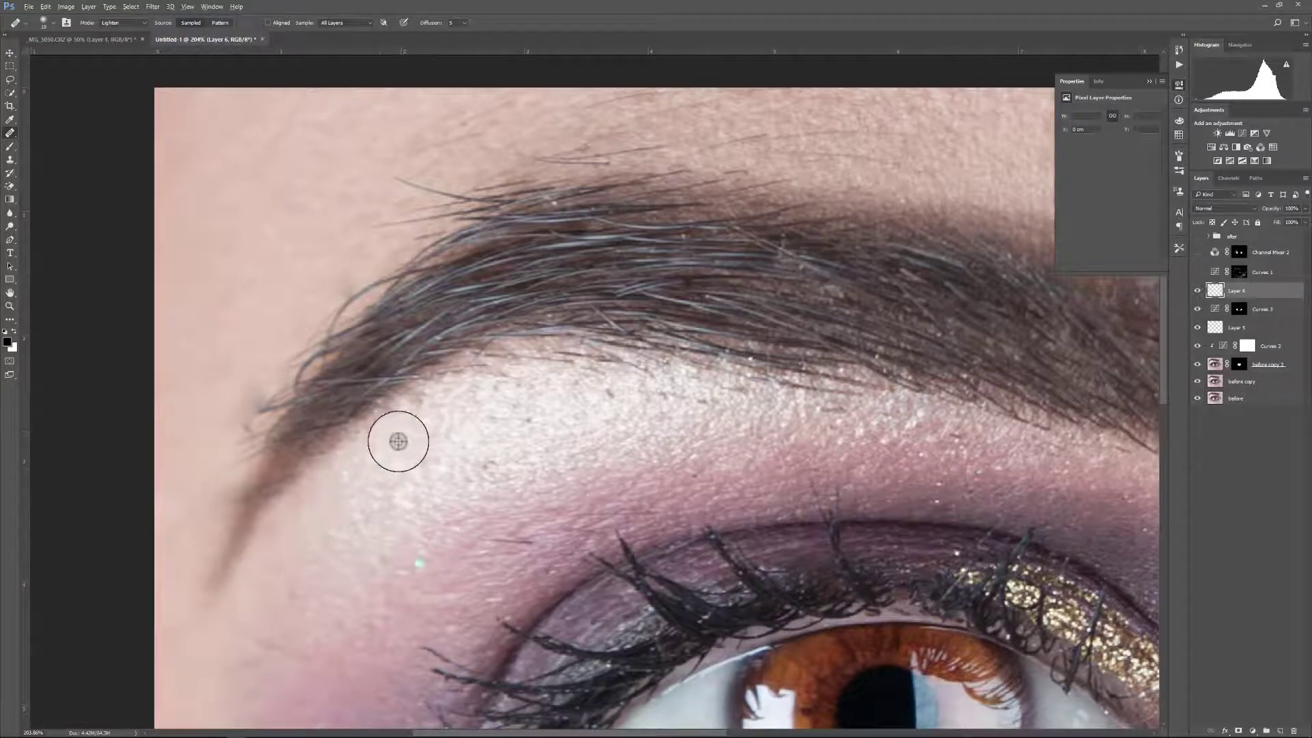
alt+click(423, 411)
drag(425, 392, 392, 404)
alt+click(519, 419)
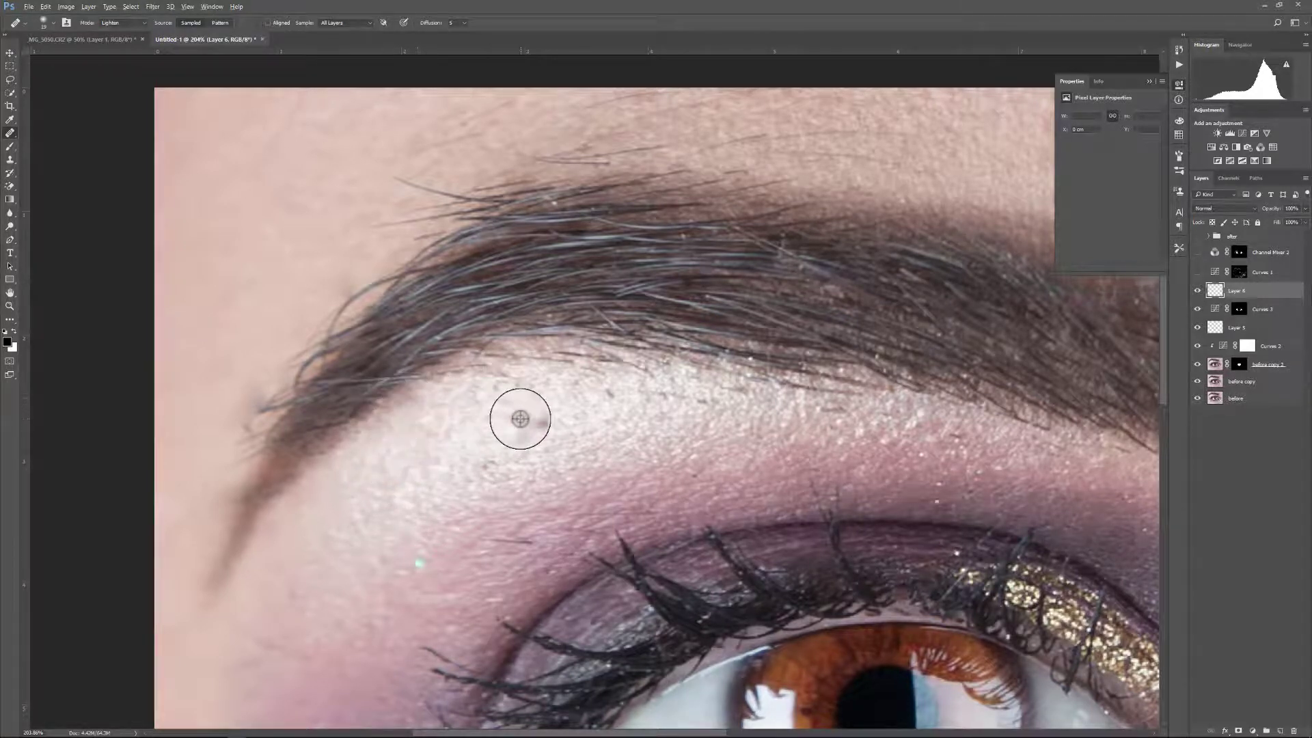
drag(513, 387, 720, 401)
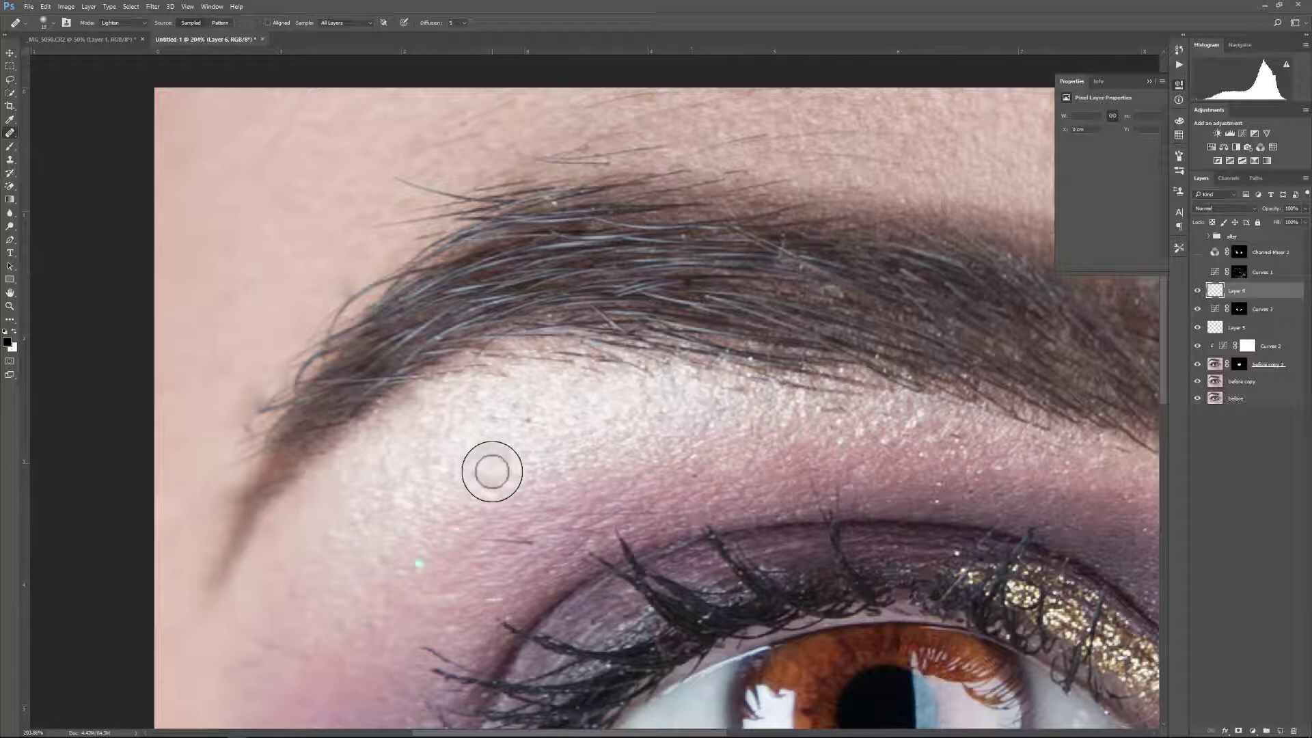
Heal the remaining dark hair specks in the bright highlight area between the brow arch and the purple eyeshadow.
drag(532, 476, 502, 448)
alt+click(466, 498)
mouse_move(464, 510)
mouse_down()
mouse_move(565, 470)
mouse_move(543, 464)
mouse_move(575, 467)
mouse_move(554, 484)
mouse_move(636, 480)
mouse_move(552, 469)
mouse_move(499, 506)
mouse_move(417, 533)
mouse_move(667, 446)
mouse_up()
alt+click(654, 427)
alt+click(717, 390)
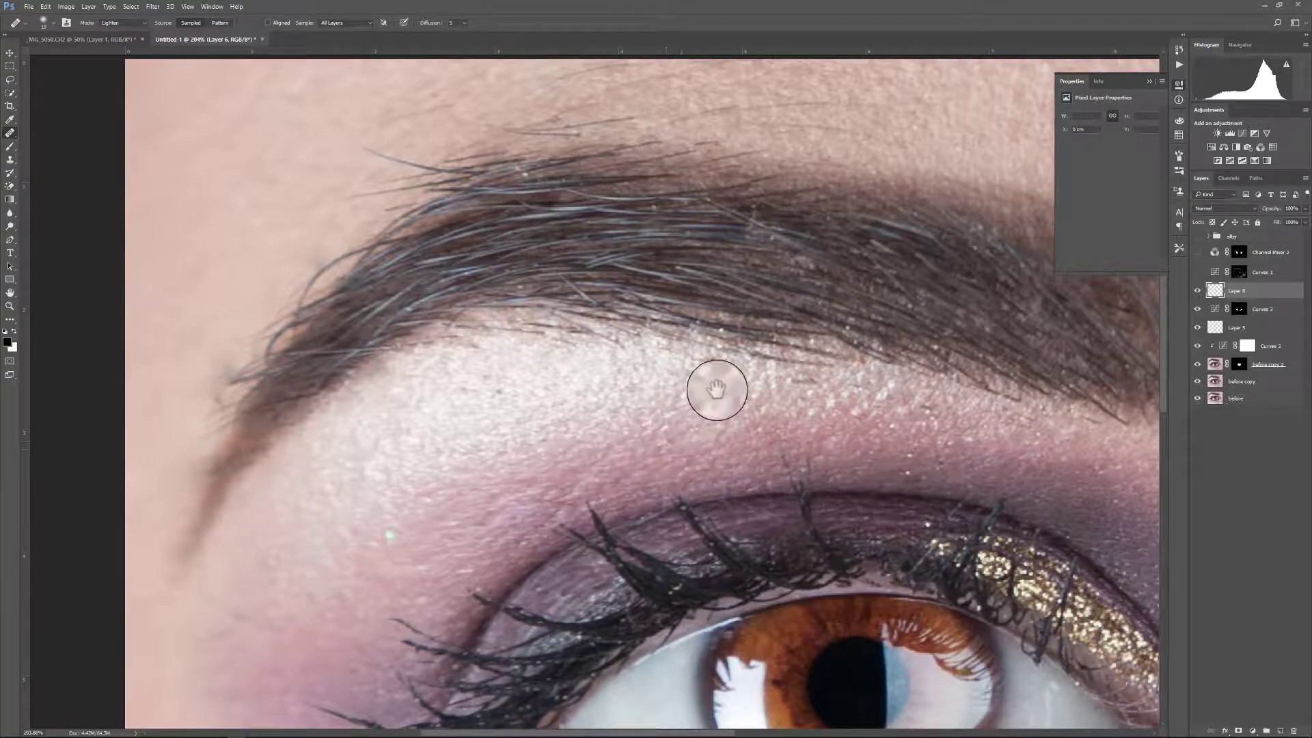
Heal the stray hairs along the lower edge of the eyebrow's middle section, resampling nearby skin between strokes.
mouse_move(772, 401)
mouse_down()
mouse_move(726, 463)
mouse_move(754, 444)
mouse_up()
alt+click(700, 451)
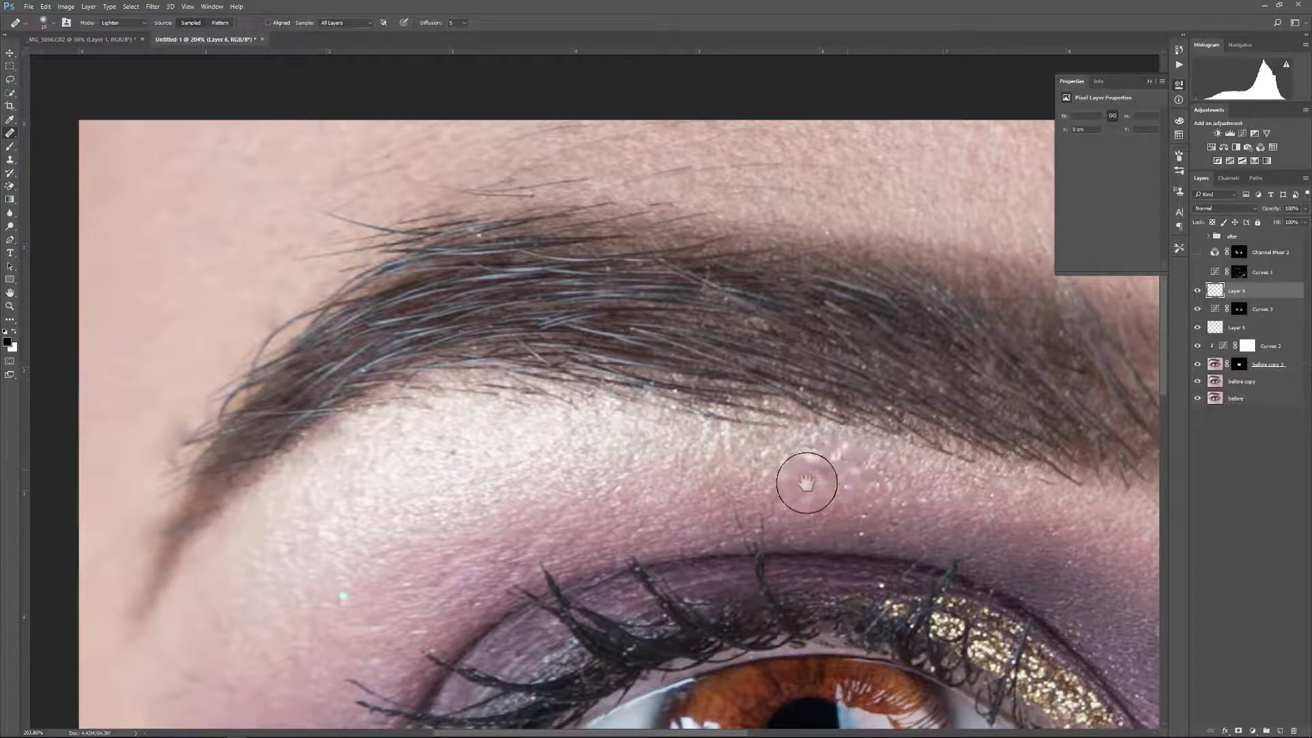
drag(814, 476, 774, 490)
alt+click(744, 485)
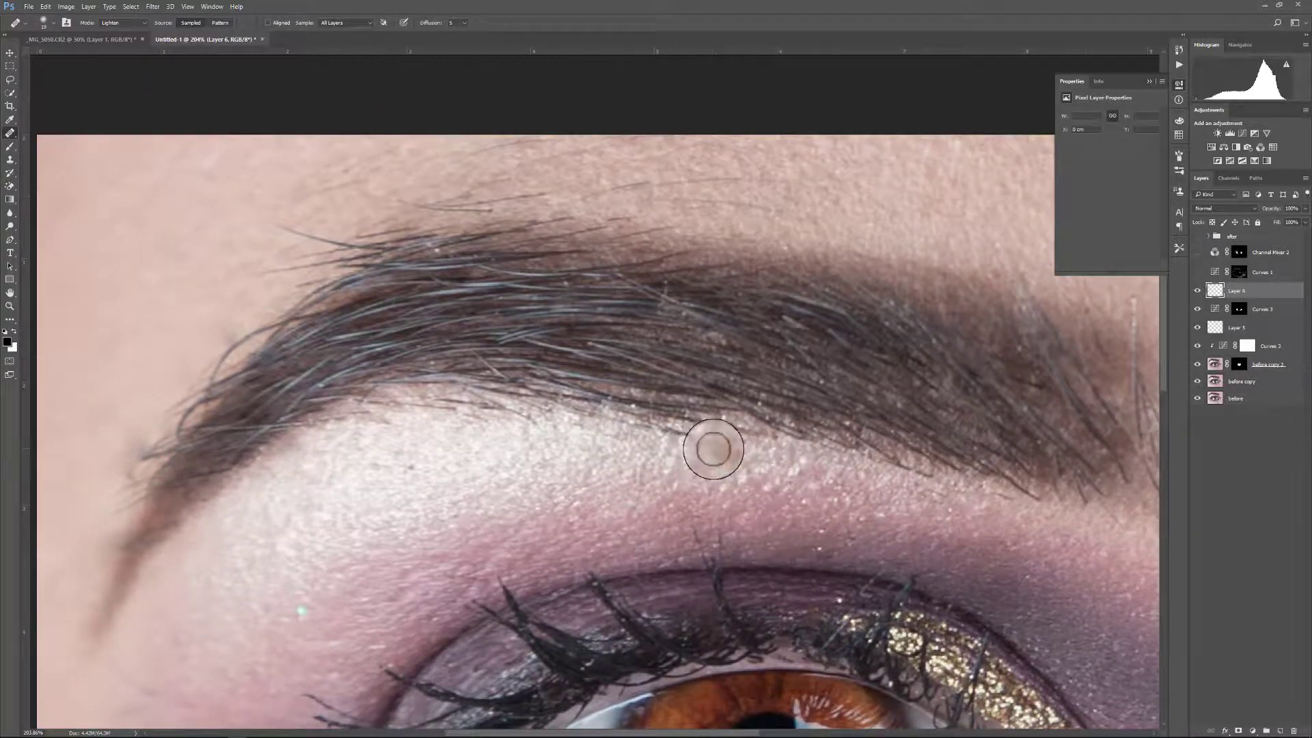
mouse_move(869, 489)
mouse_down()
mouse_move(734, 473)
mouse_move(760, 486)
mouse_up()
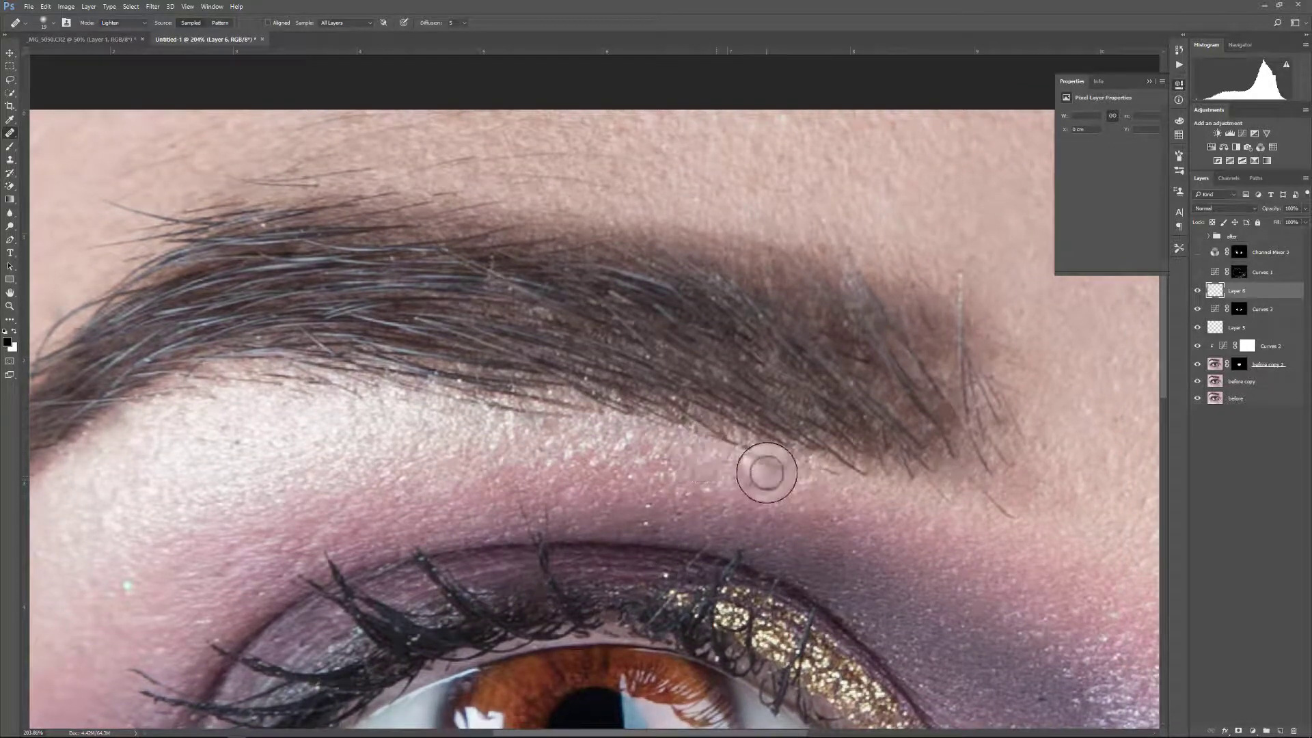
Heal the stray hairs below and beside the eyebrow's inner end near the nose.
drag(841, 492, 780, 479)
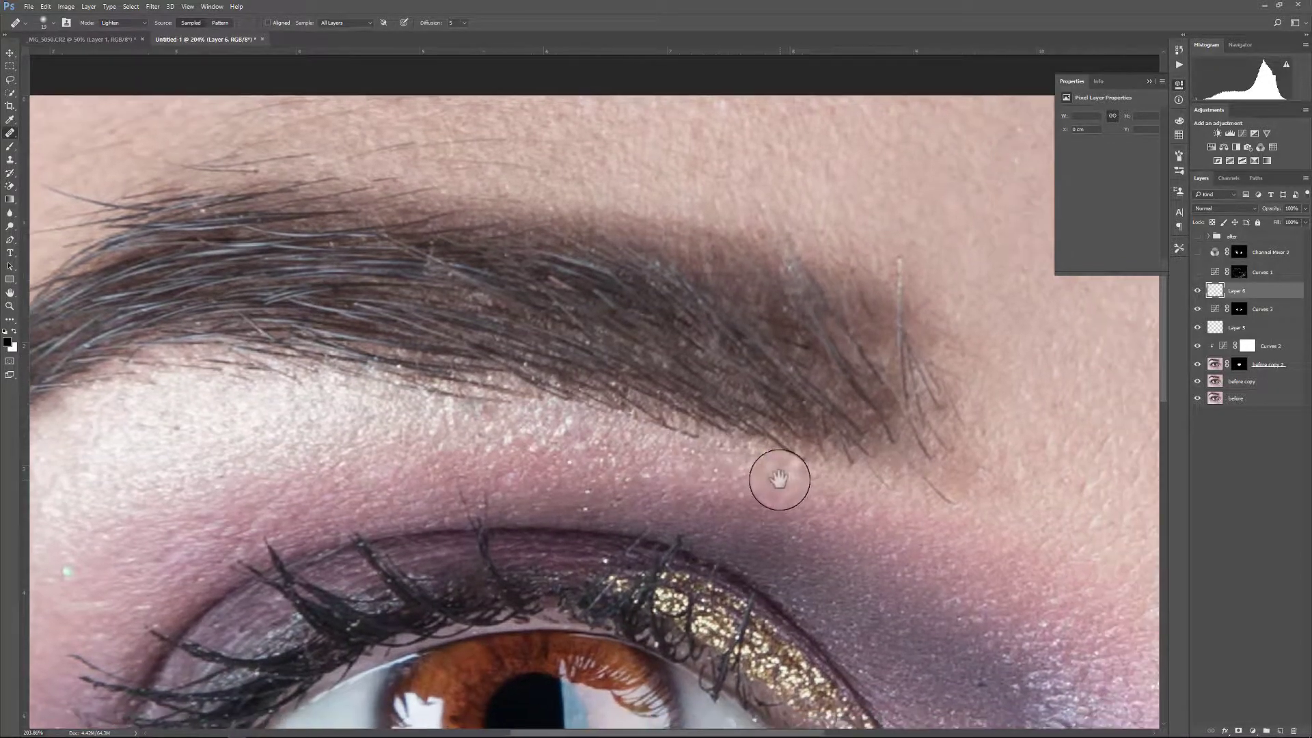
drag(893, 517, 797, 492)
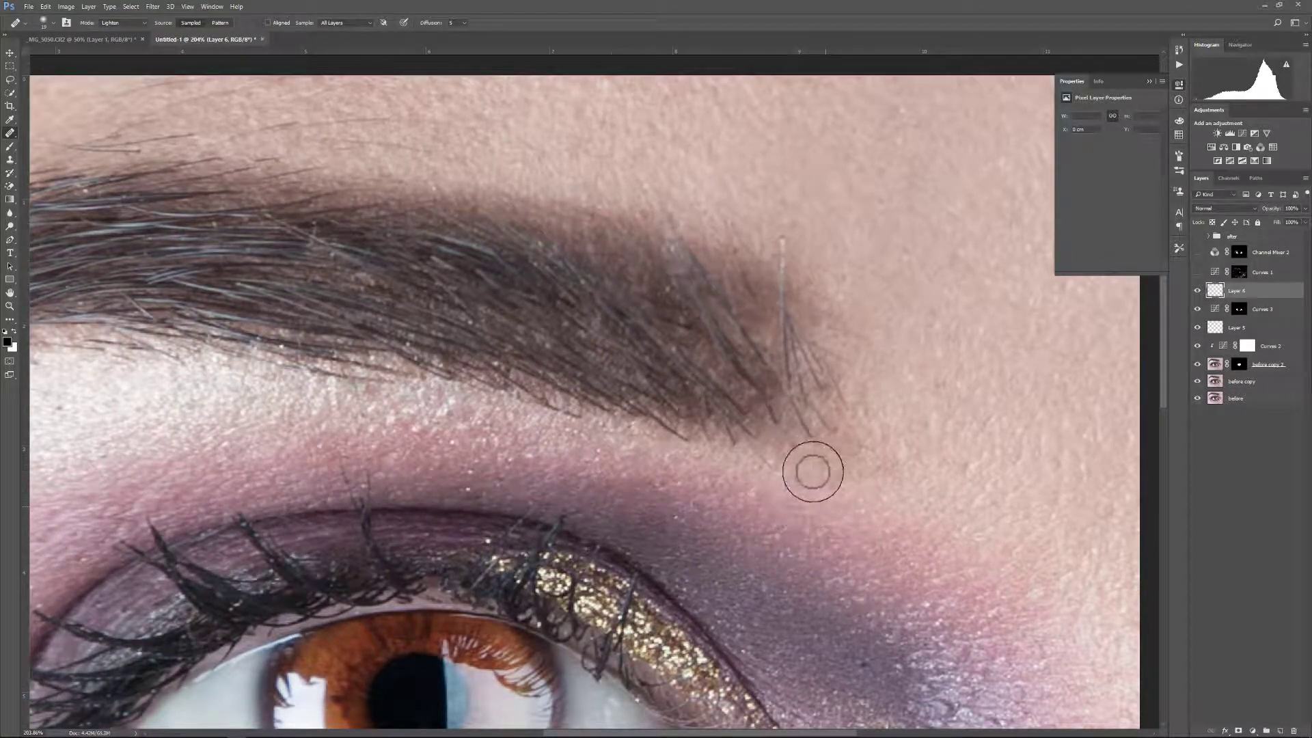
drag(875, 383, 845, 446)
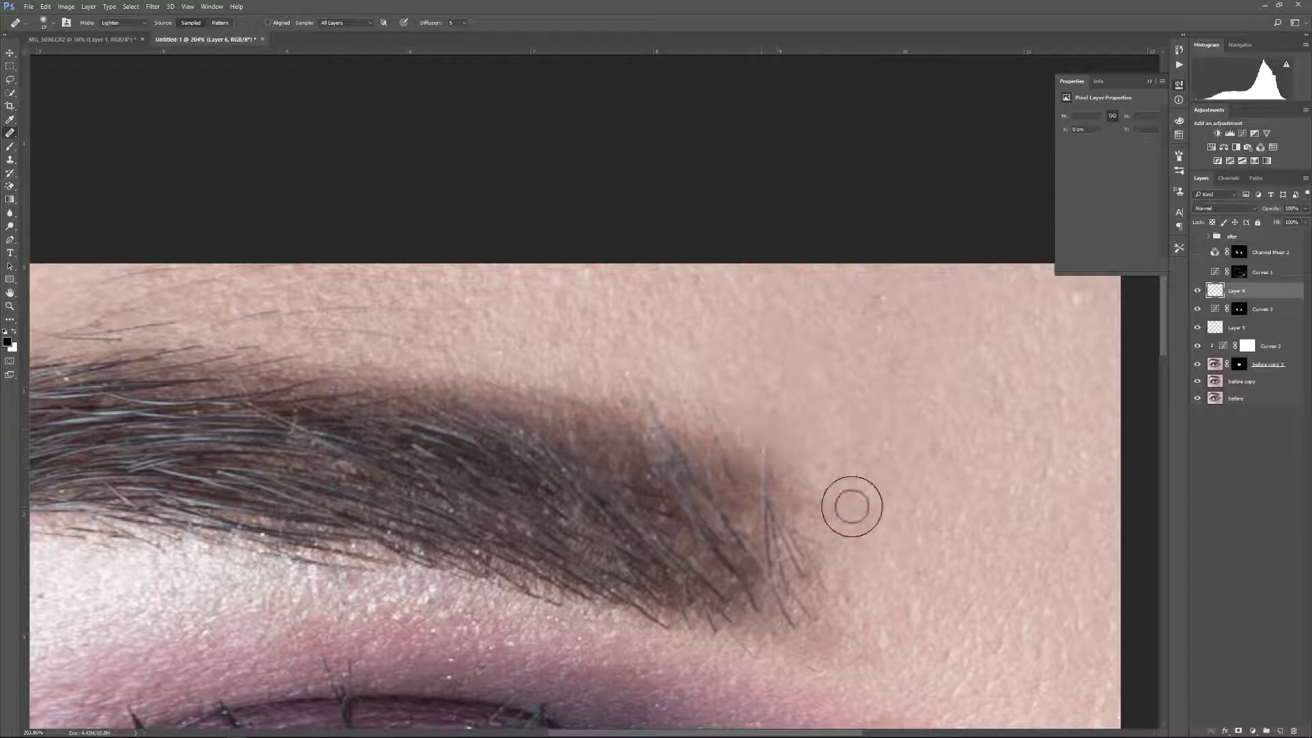
Heal the long stray hair sticking out from the upper outer arch and the faint hairs on the skin around it.
scroll(820, 499, up, 2)
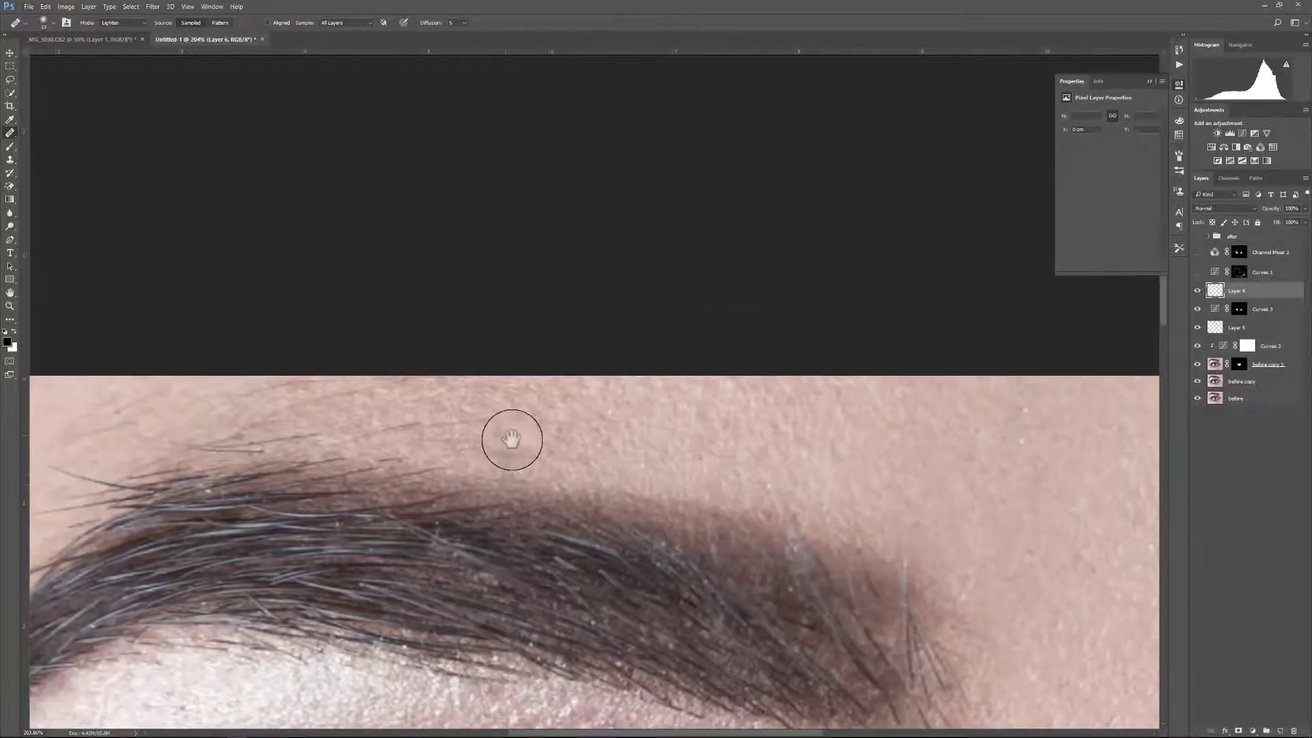
drag(512, 436, 743, 553)
mouse_move(524, 554)
mouse_down()
mouse_move(590, 519)
mouse_move(590, 463)
mouse_up()
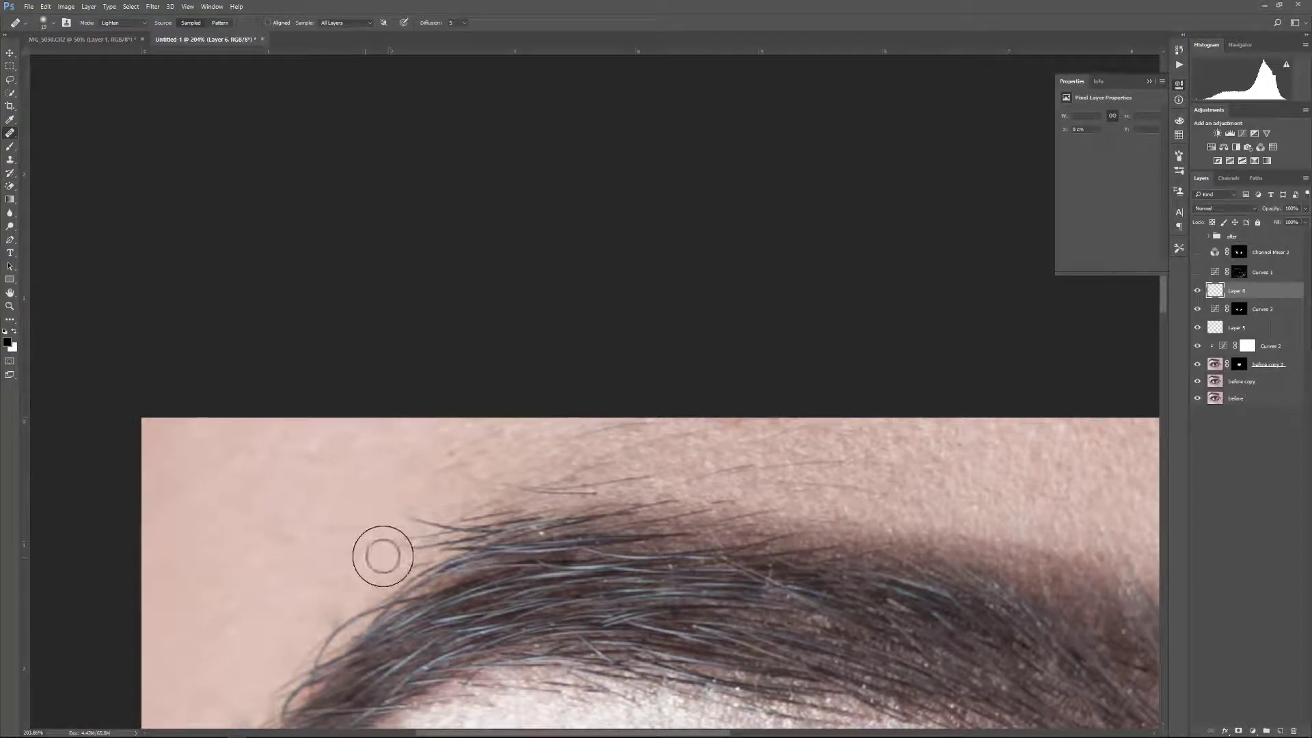
drag(322, 515, 341, 483)
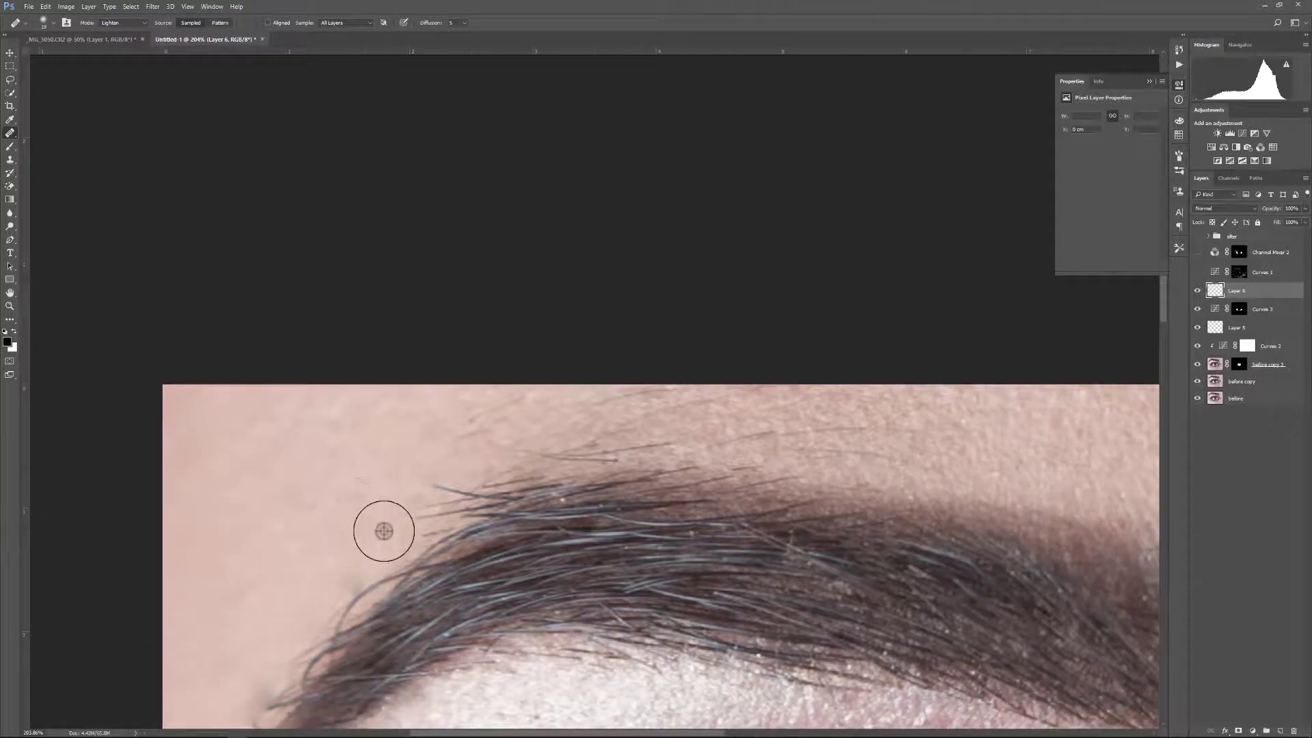
alt+click(416, 479)
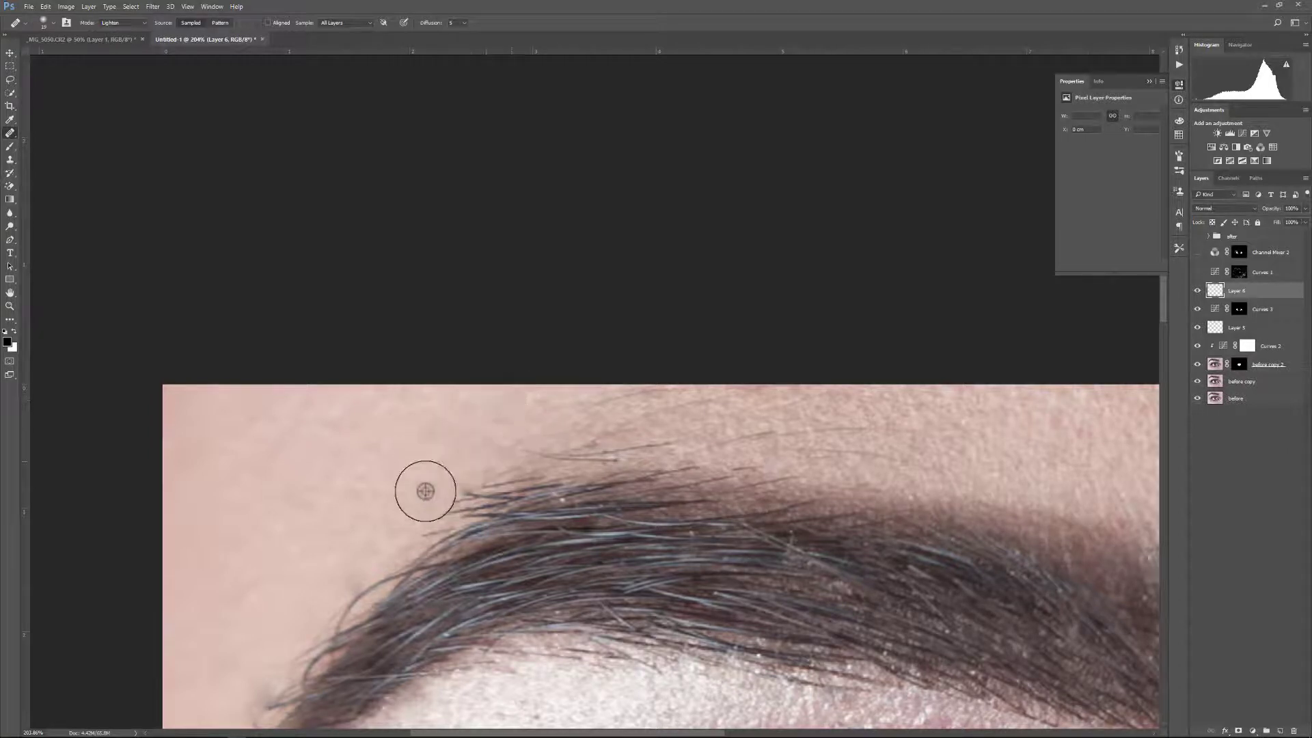
Heal the curved hairs protruding along the upper outer edge of the eyebrow down to its tail.
drag(372, 538, 430, 440)
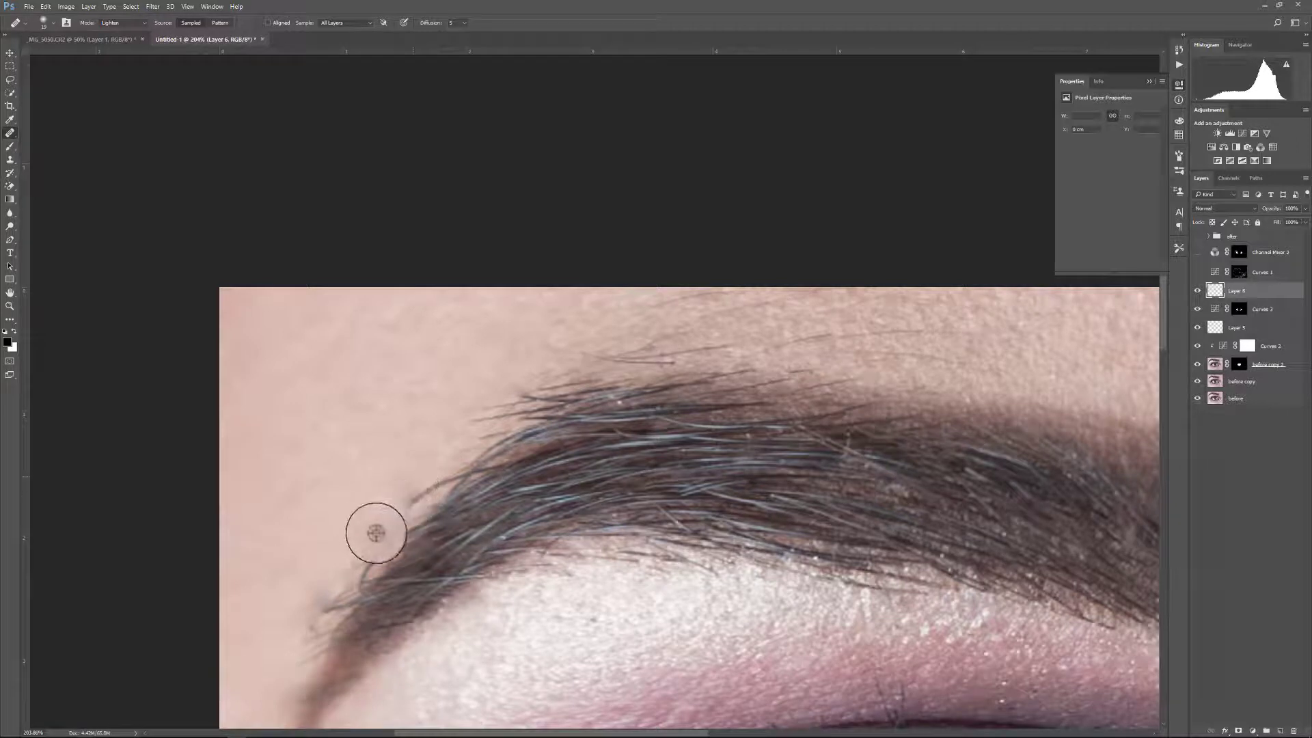
drag(317, 564, 362, 496)
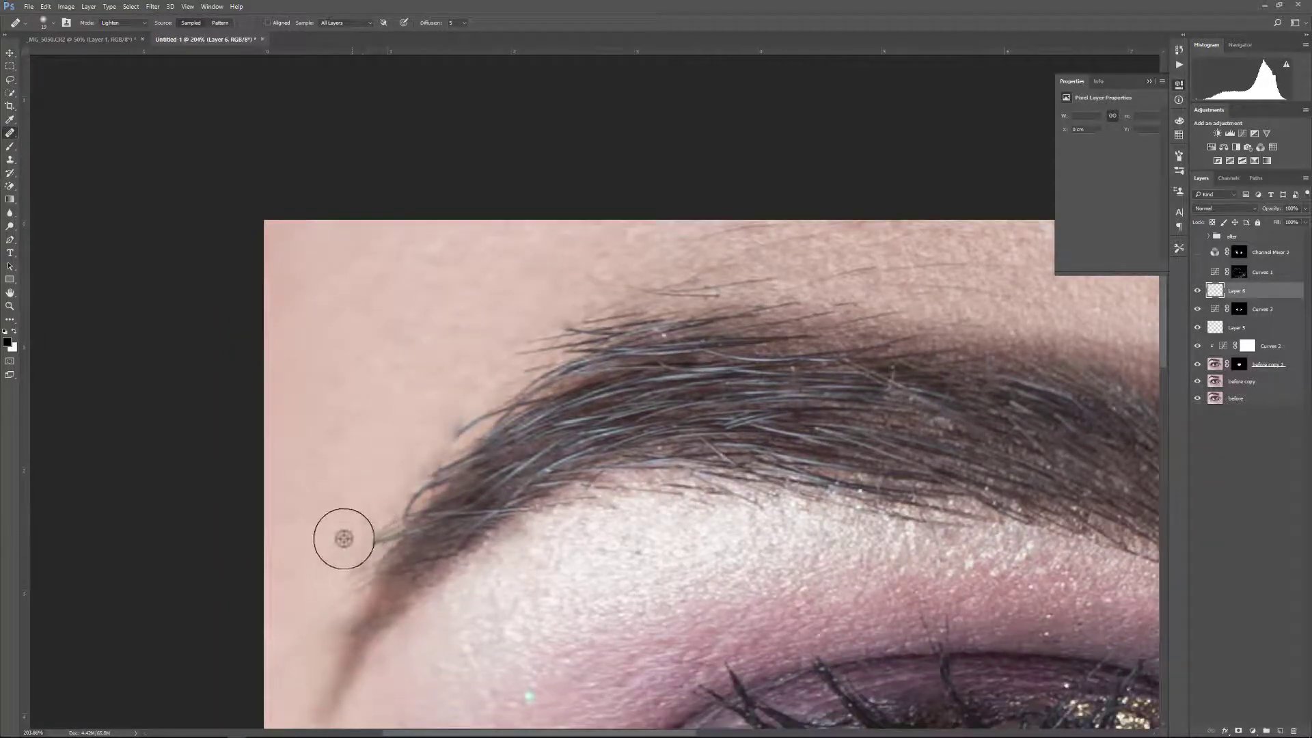
alt+click(327, 579)
drag(363, 574, 342, 603)
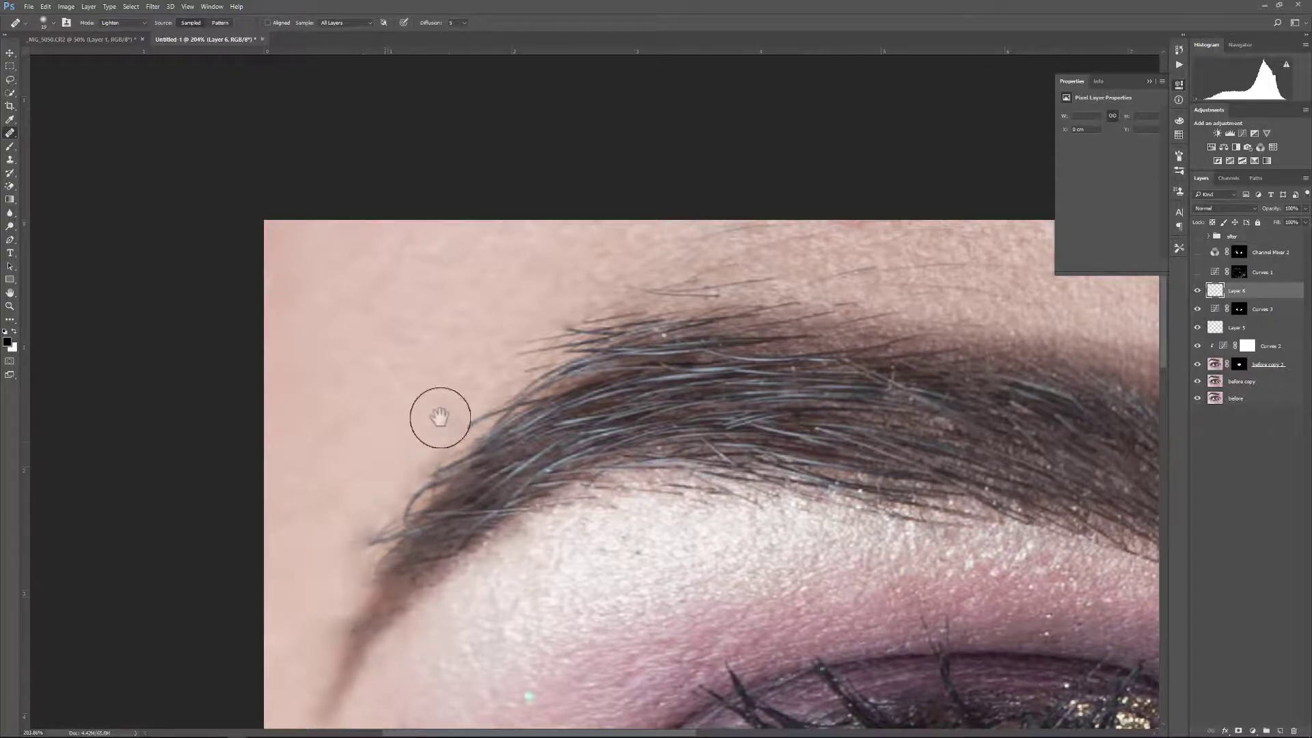
Retouch the protruding hair tips at the outer arch, undoing an unwanted stroke and resampling clean skin above.
drag(439, 417, 441, 504)
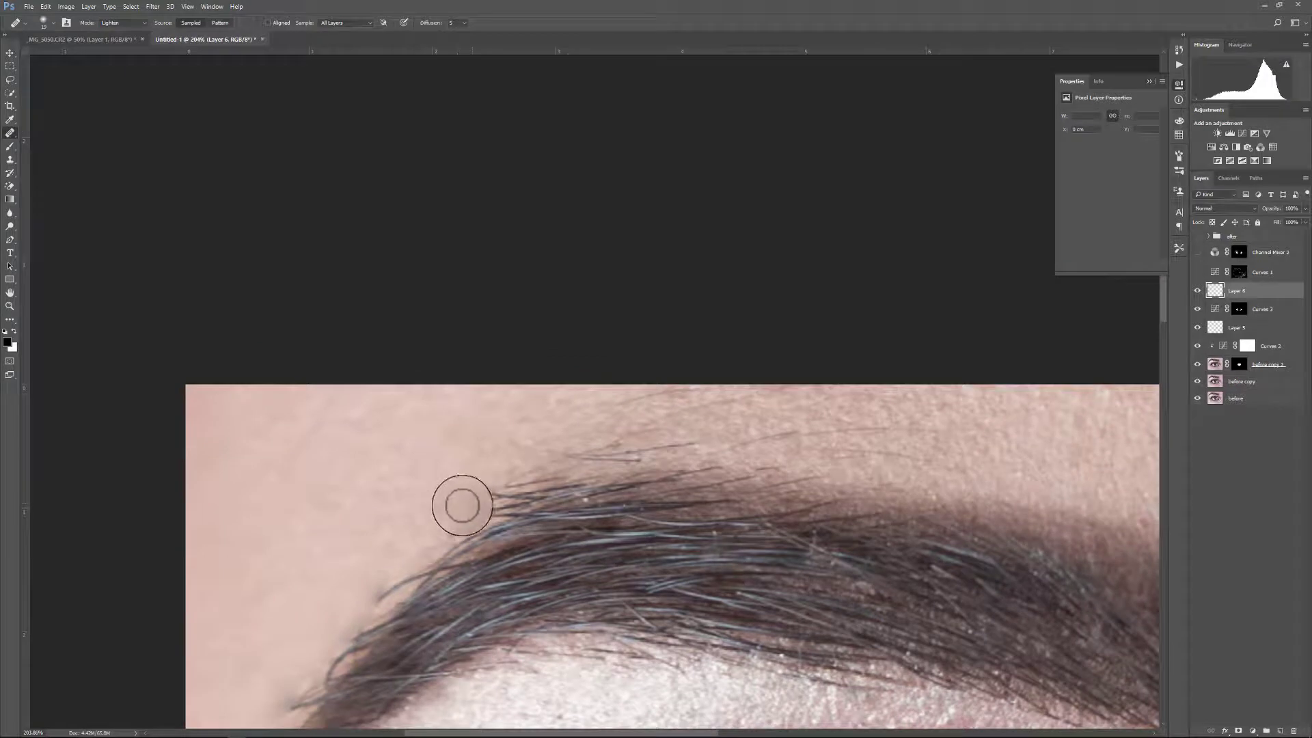
mouse_move(503, 498)
mouse_down()
mouse_move(442, 455)
mouse_move(475, 509)
mouse_move(464, 524)
mouse_move(461, 502)
mouse_move(506, 483)
mouse_move(459, 438)
mouse_move(508, 481)
mouse_move(457, 505)
mouse_up()
key(ctrl+z)
alt+click(460, 437)
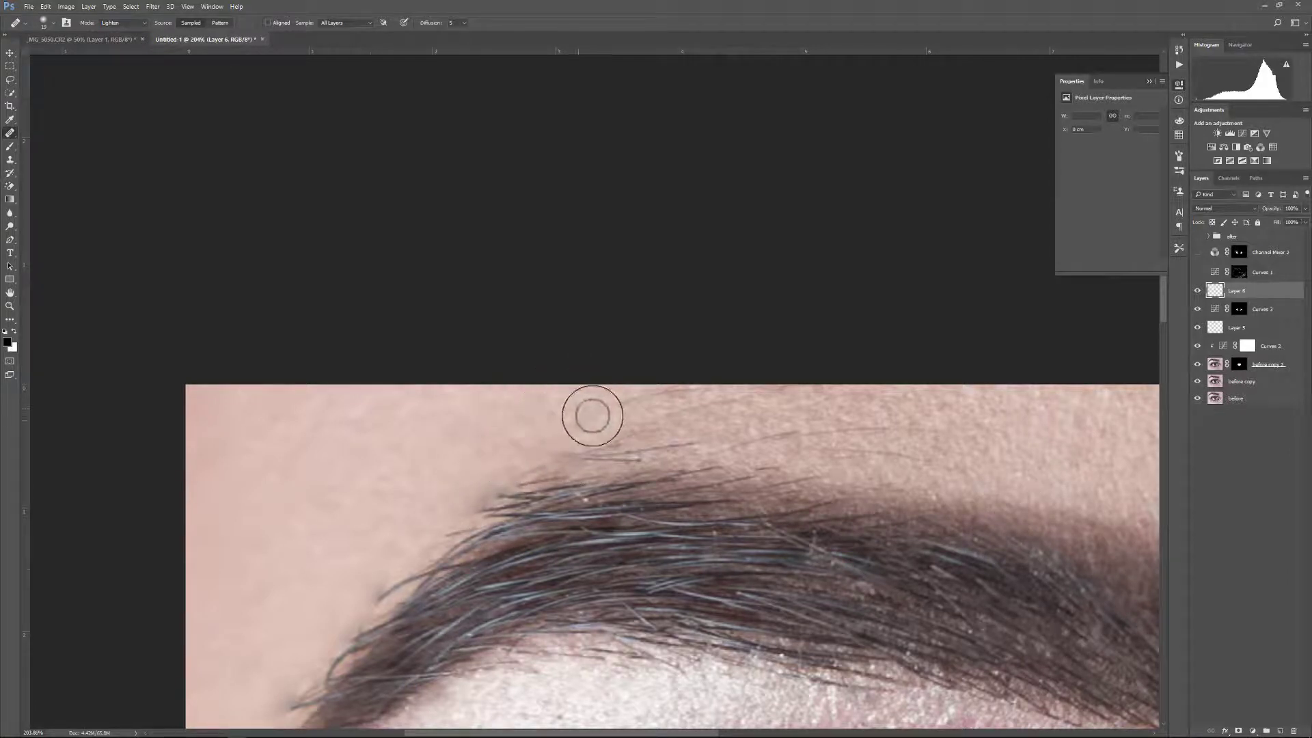
Heal the fine long hairs on the forehead skin above the middle of the eyebrow, near the image's upper edge.
alt+click(595, 408)
drag(627, 404, 703, 393)
alt+click(840, 410)
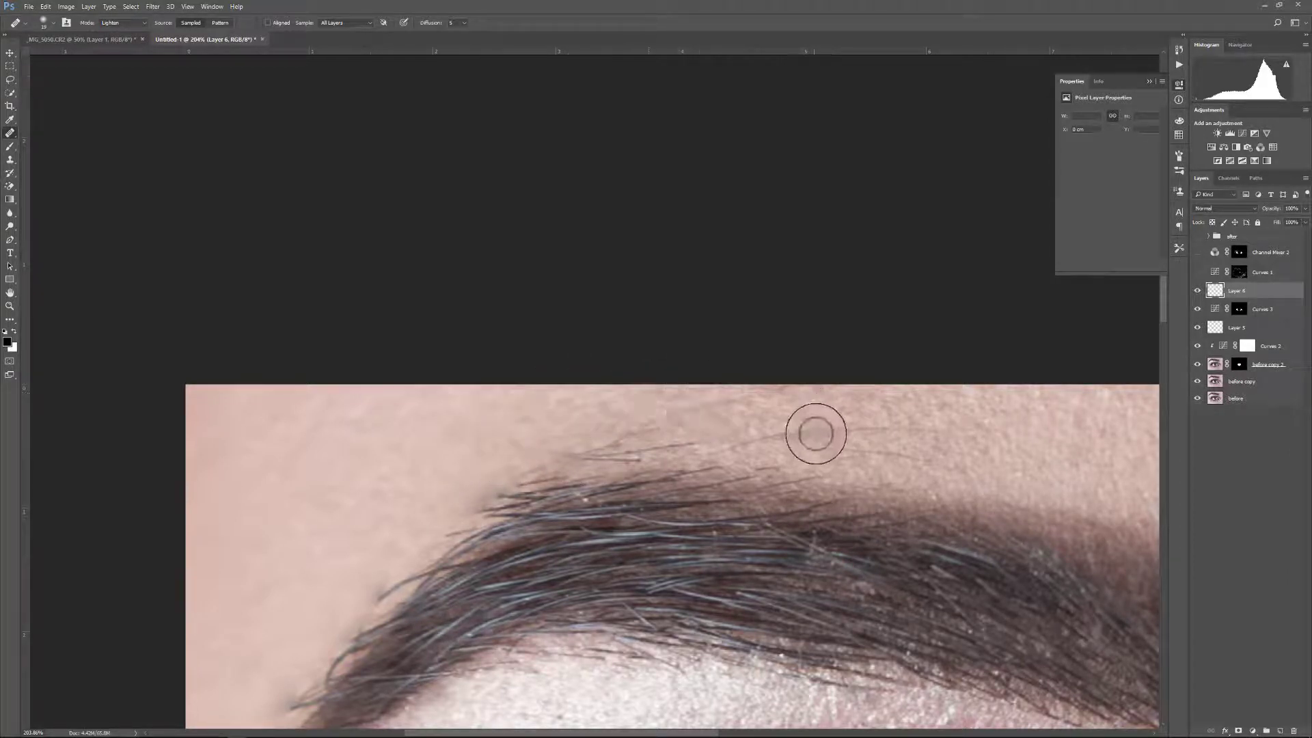
drag(815, 434, 910, 431)
alt+click(925, 435)
drag(817, 406, 831, 398)
alt+click(884, 407)
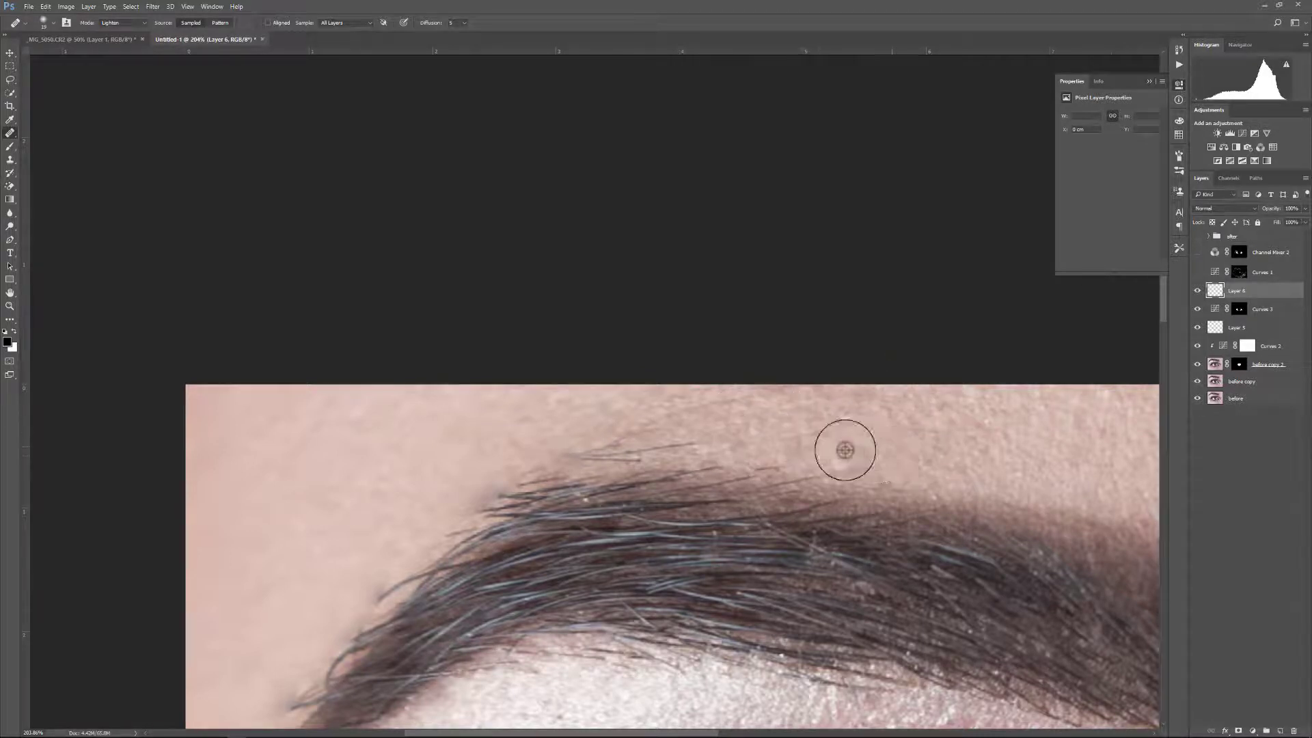
Heal the faint curved hairs on the skin just above the two long dark stray hairs over the arch.
scroll(796, 441, up, 9)
drag(601, 408, 847, 383)
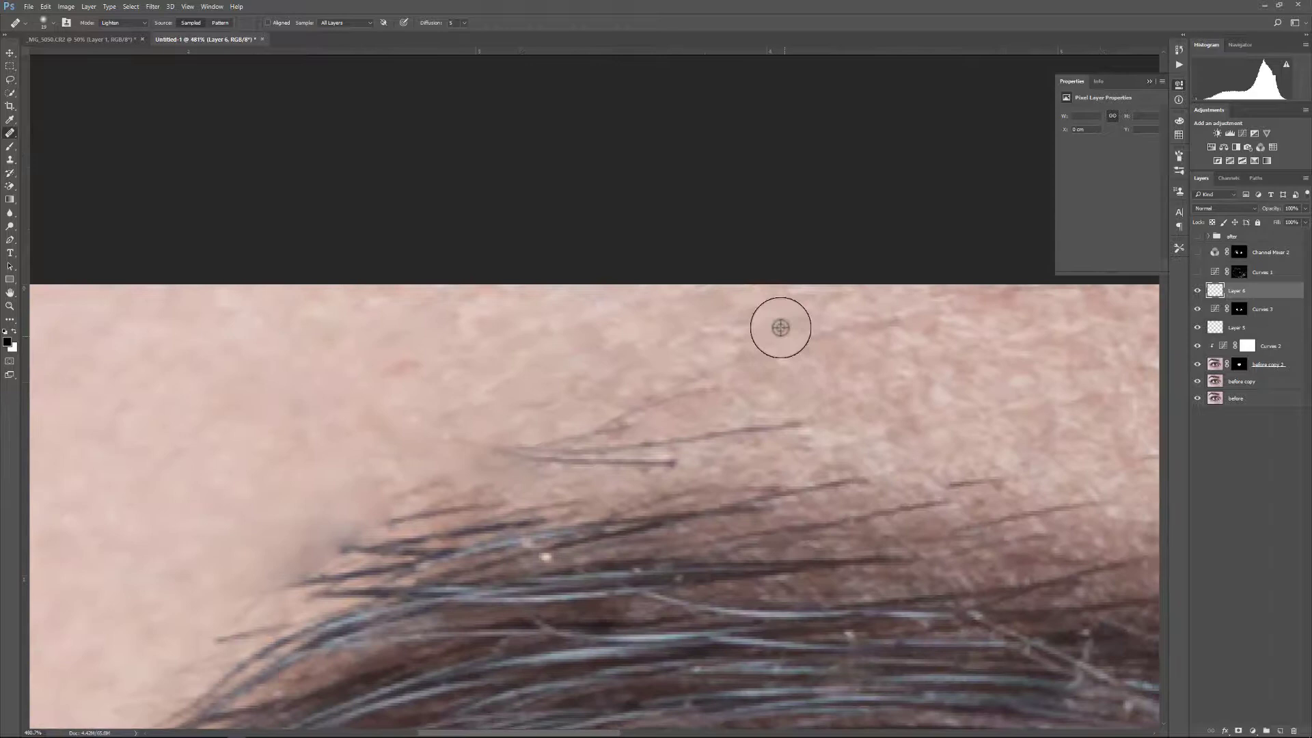
alt+click(838, 304)
click(811, 341)
drag(731, 388, 606, 431)
alt+click(630, 360)
click(674, 397)
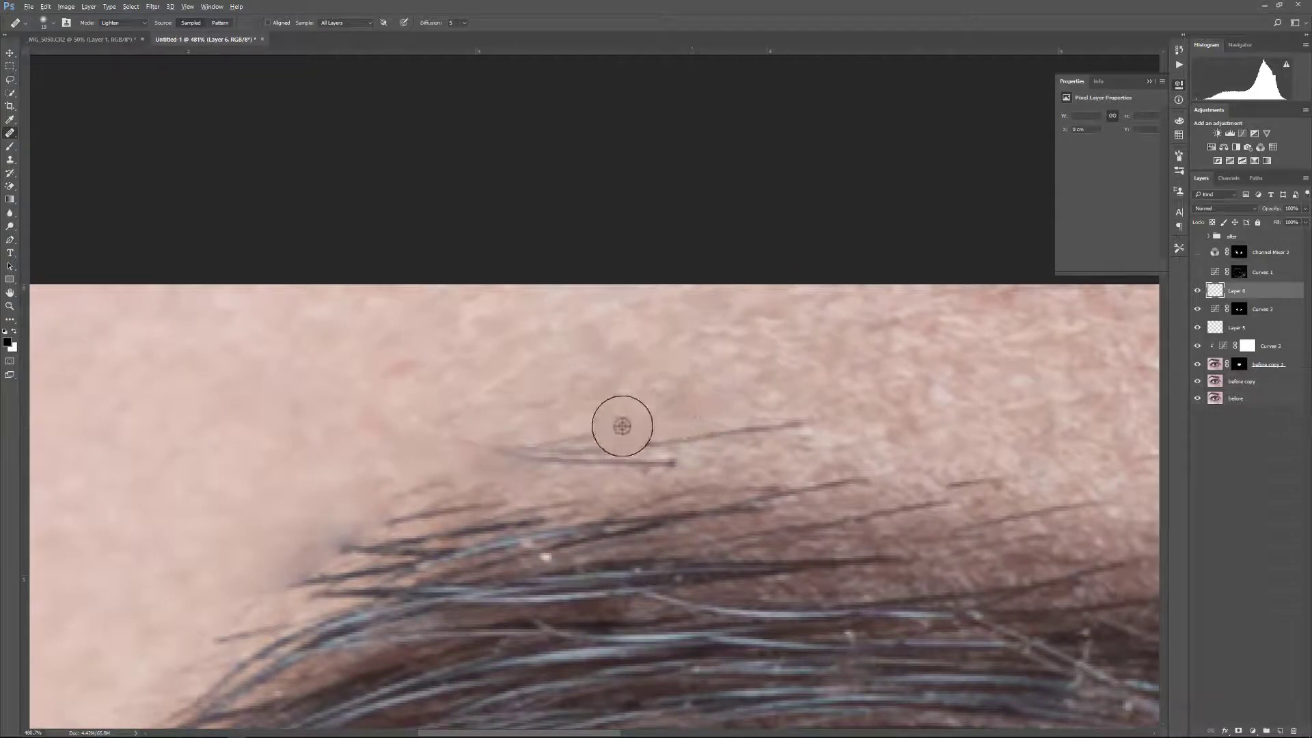
Sample the clean forehead skin and heal the outer ends of the two long dark stray hairs above the eyebrow arch.
alt+click(500, 362)
drag(460, 421, 558, 446)
alt+click(580, 365)
click(566, 429)
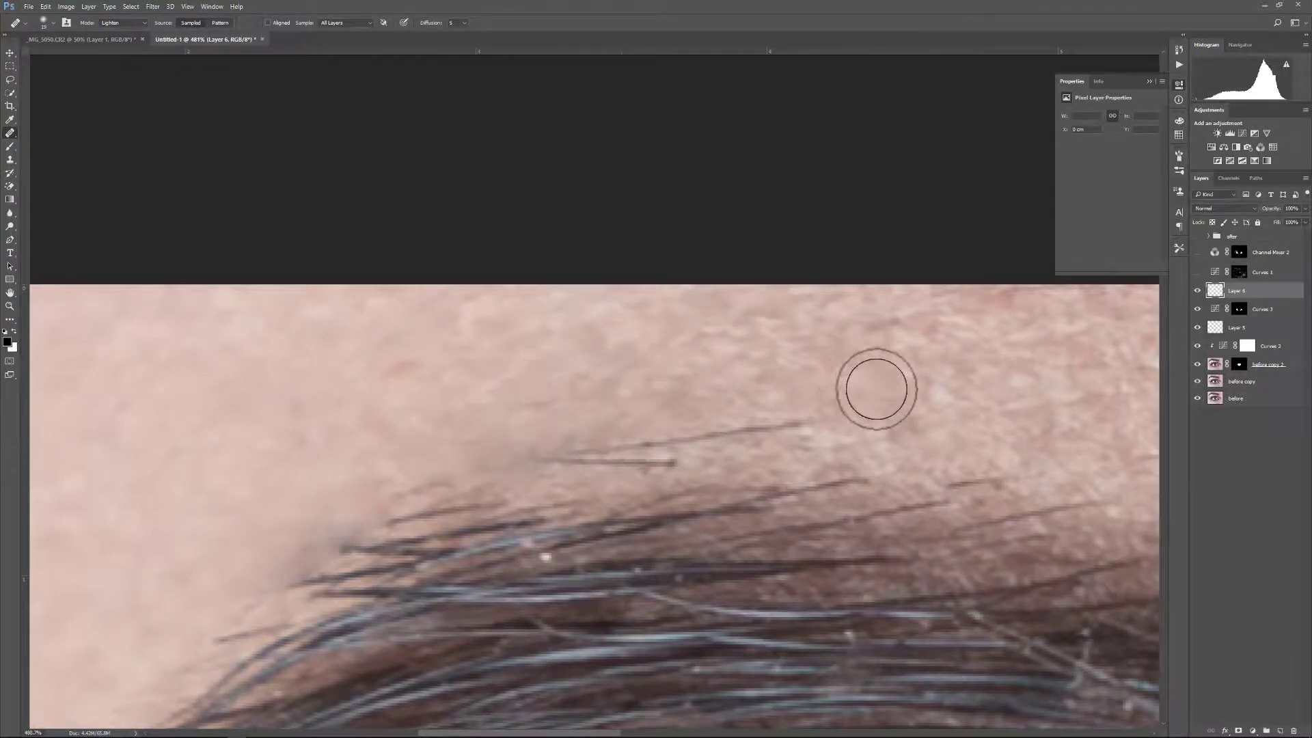
Inspect the eyebrow and surrounding skin from the tail to the inner end for remaining stray hairs.
drag(978, 398, 668, 383)
drag(870, 437, 661, 392)
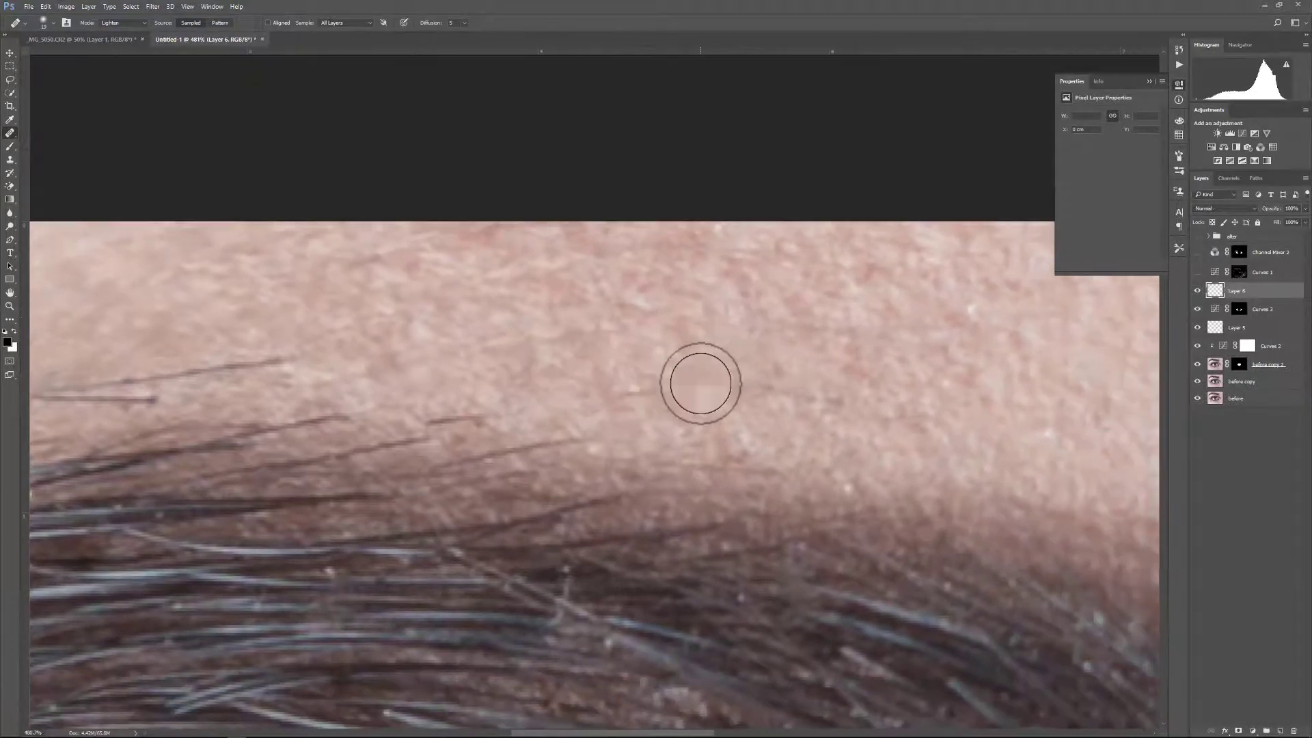
drag(934, 410, 722, 300)
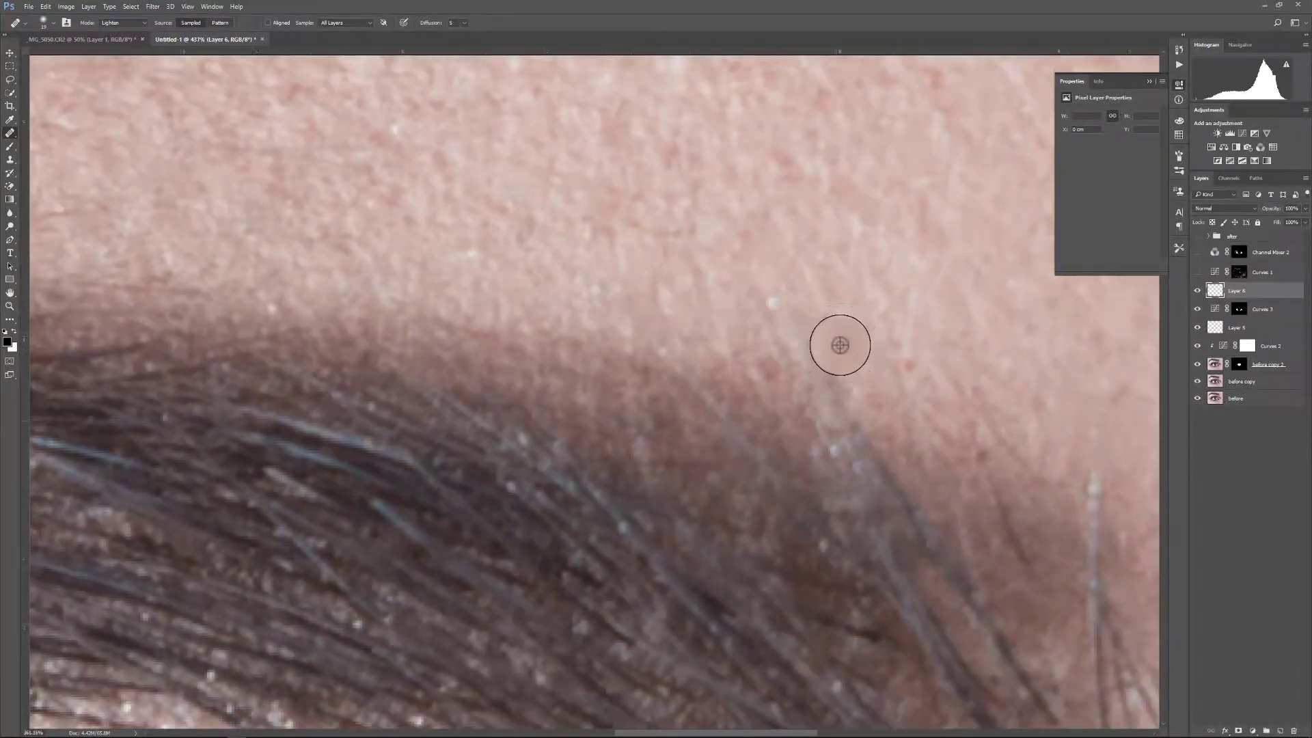
scroll(844, 351, down, 15)
scroll(854, 281, up, 3)
scroll(857, 280, down, 2)
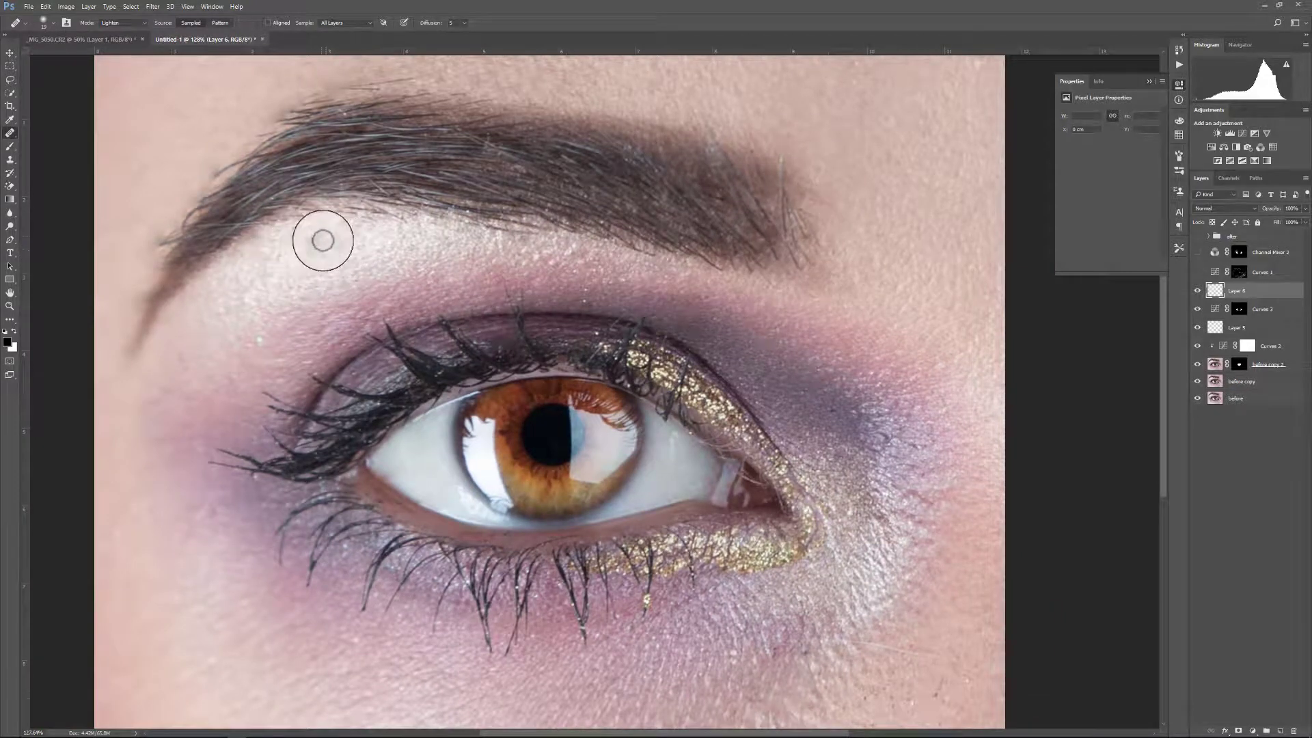
scroll(404, 281, up, 4)
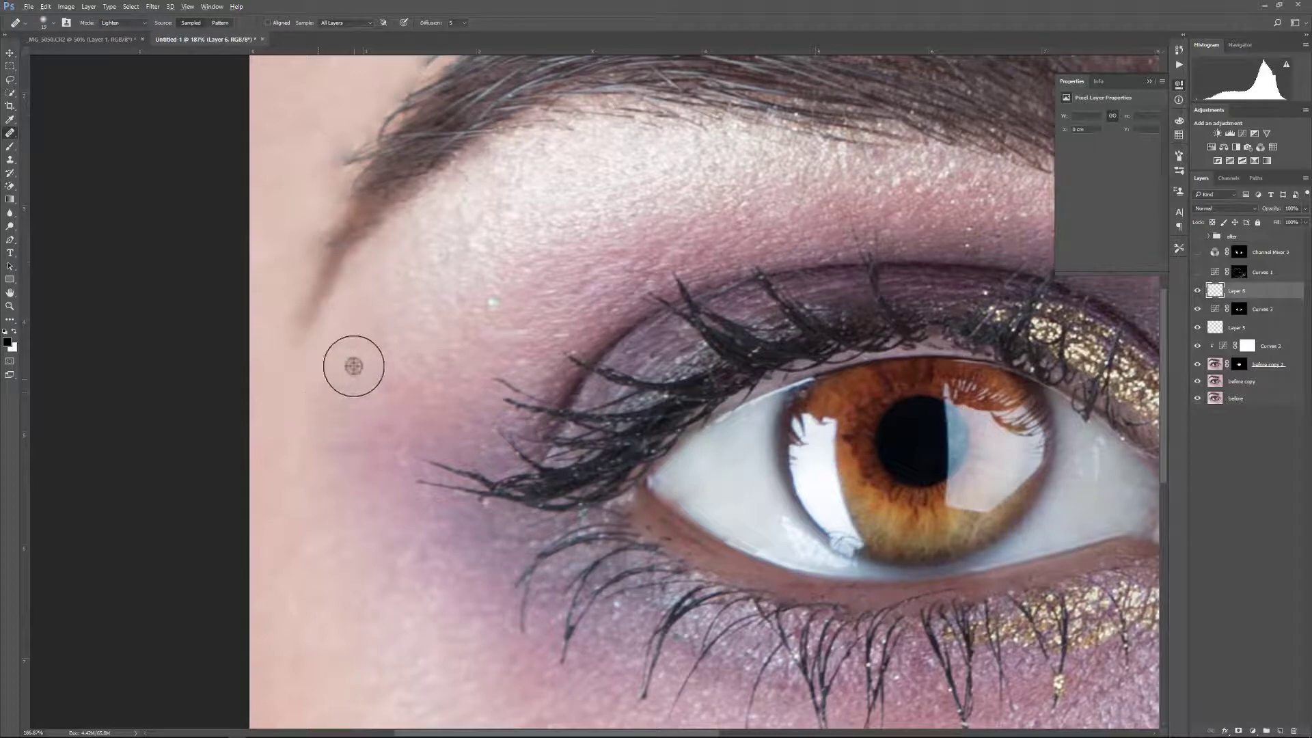
drag(614, 451, 504, 307)
drag(697, 403, 558, 359)
drag(768, 511, 533, 704)
drag(606, 305, 693, 444)
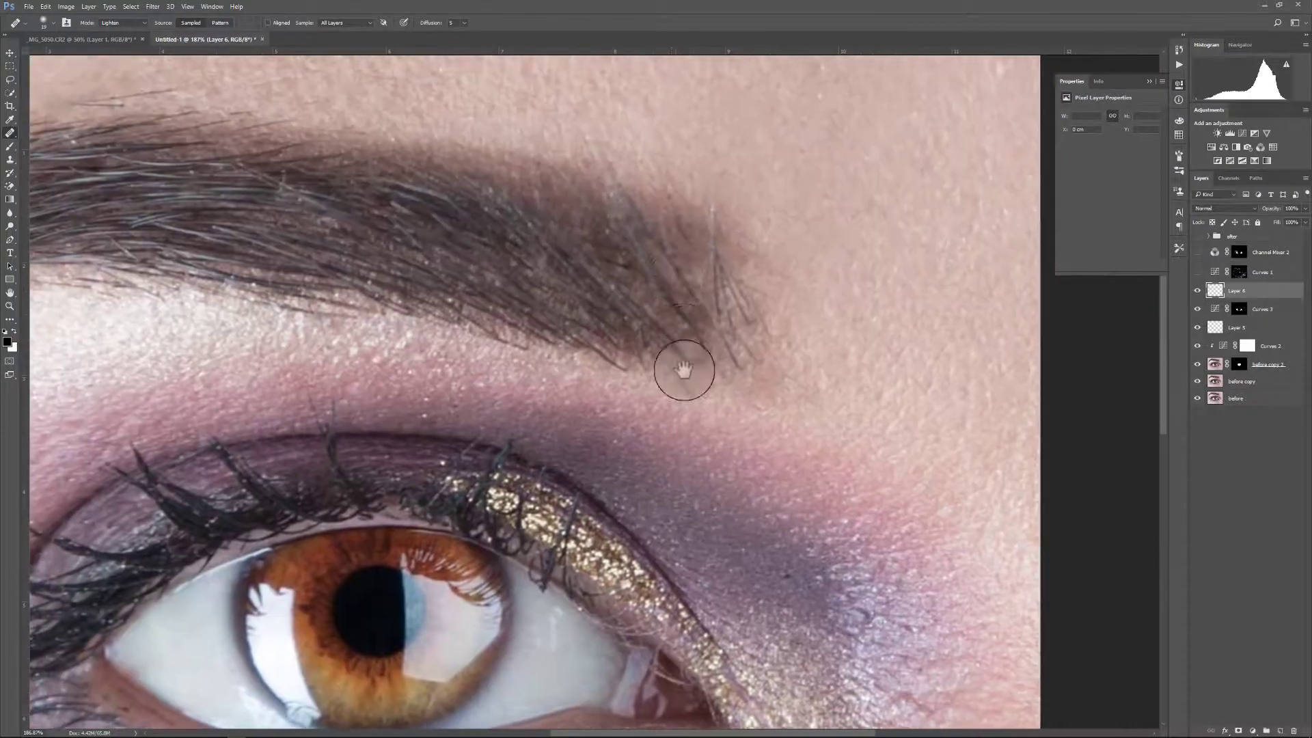
drag(682, 369, 697, 498)
drag(805, 398, 923, 403)
drag(357, 334, 518, 344)
drag(391, 280, 489, 368)
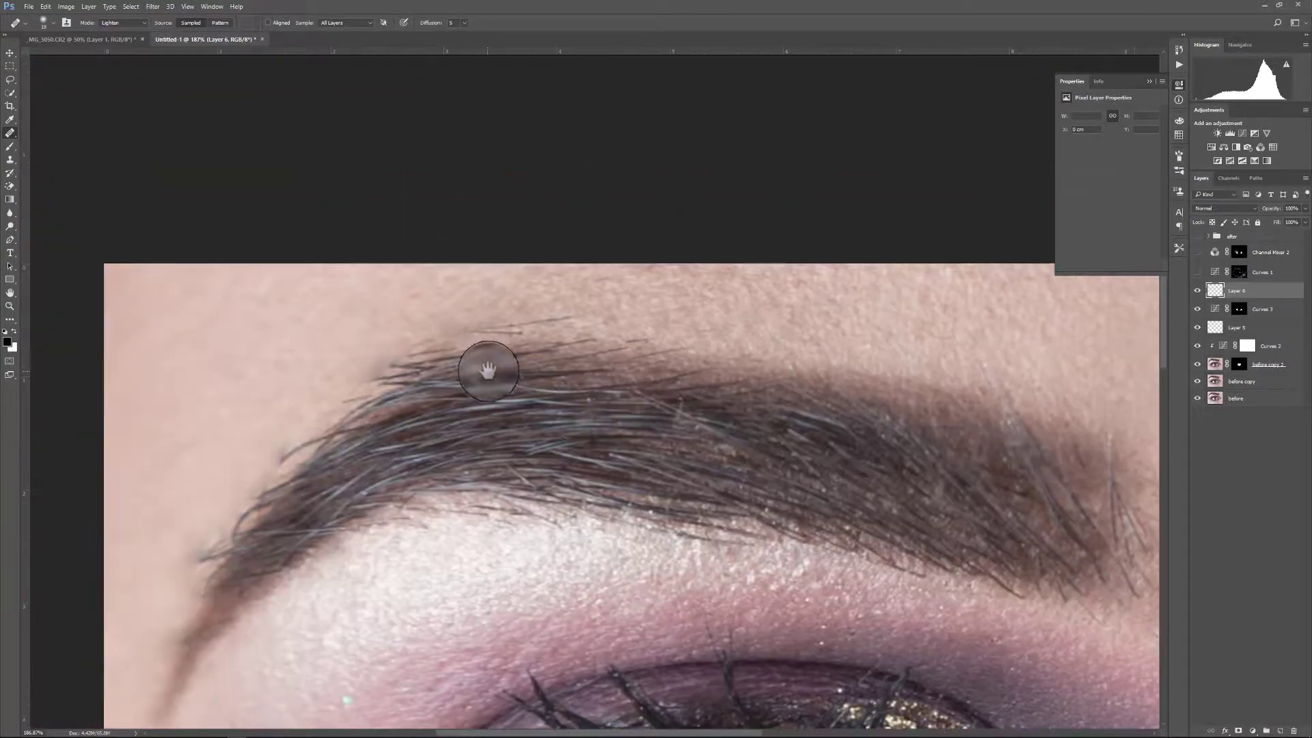
Heal the rest of the long stray hairs above the arch and the faint short hairs along its upper outer edge.
mouse_move(514, 308)
mouse_down()
mouse_move(601, 290)
mouse_move(613, 321)
mouse_move(513, 343)
mouse_up()
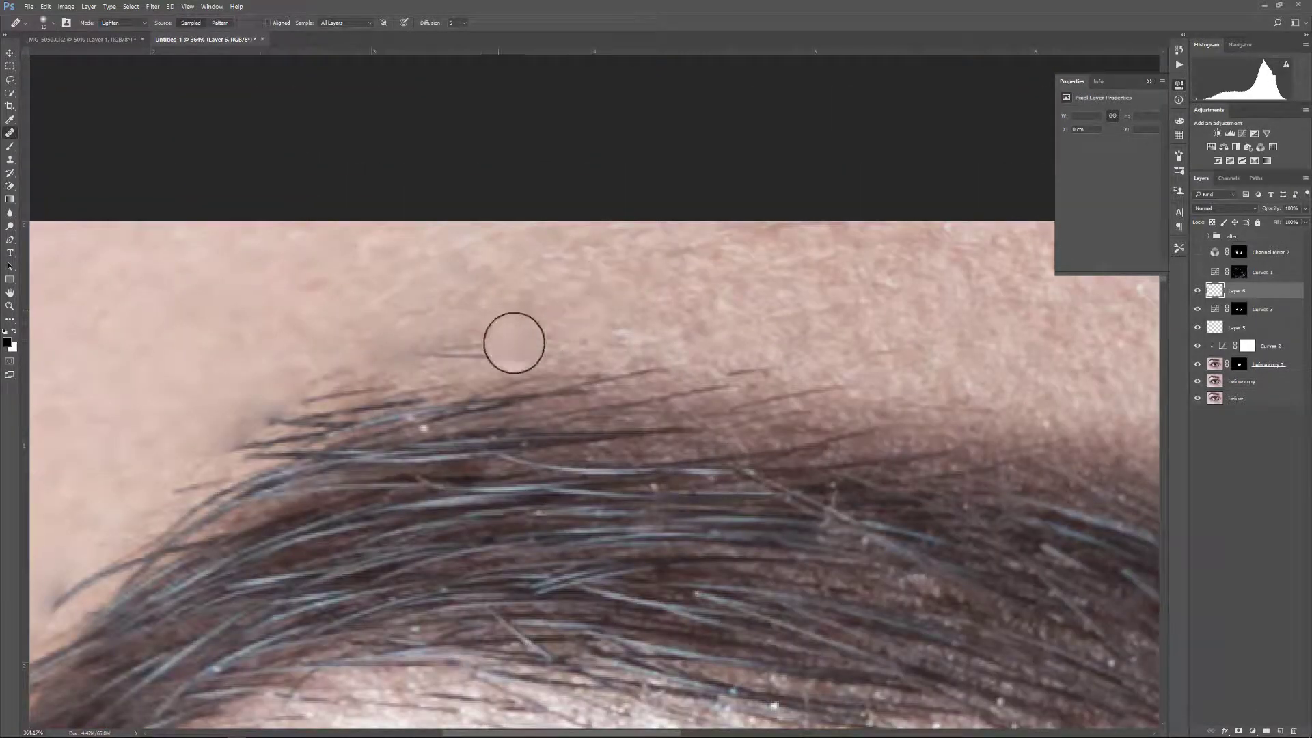
mouse_move(586, 323)
mouse_down()
mouse_move(530, 354)
mouse_move(451, 354)
mouse_up()
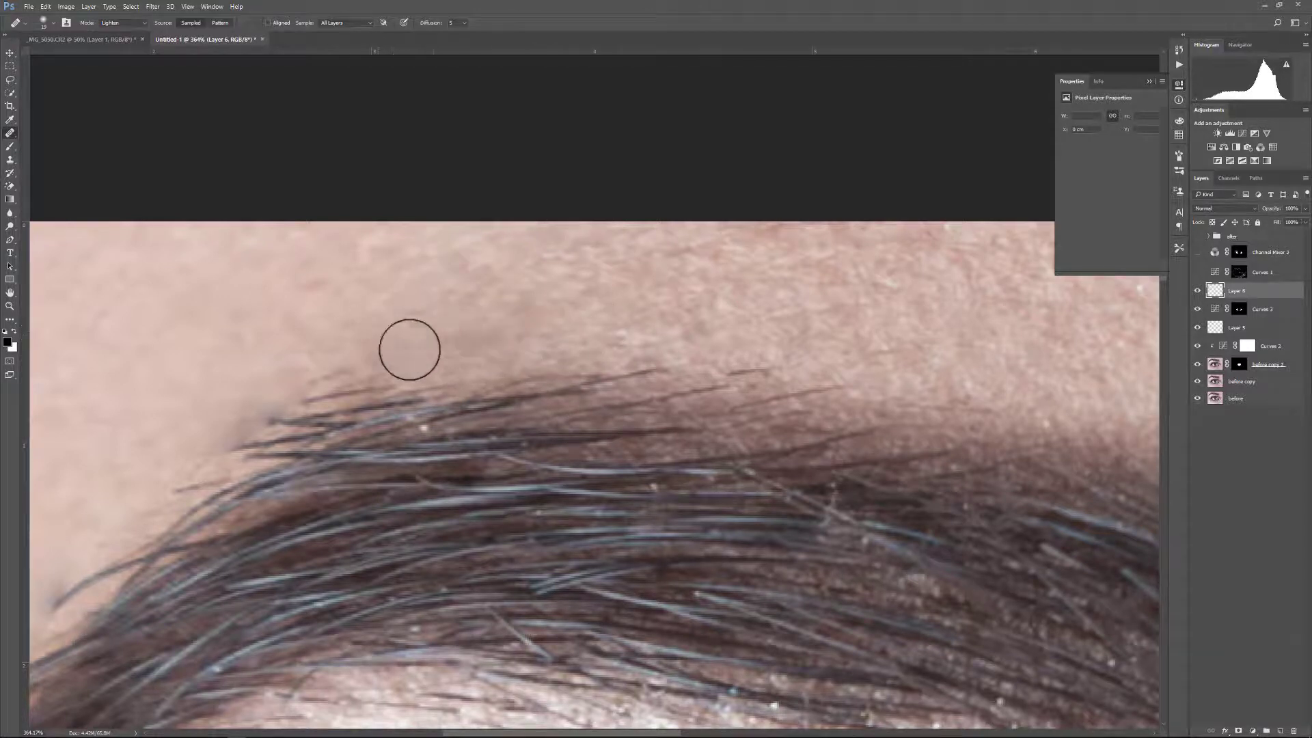
drag(268, 369, 307, 348)
drag(700, 318, 497, 355)
drag(607, 305, 870, 261)
drag(388, 277, 504, 236)
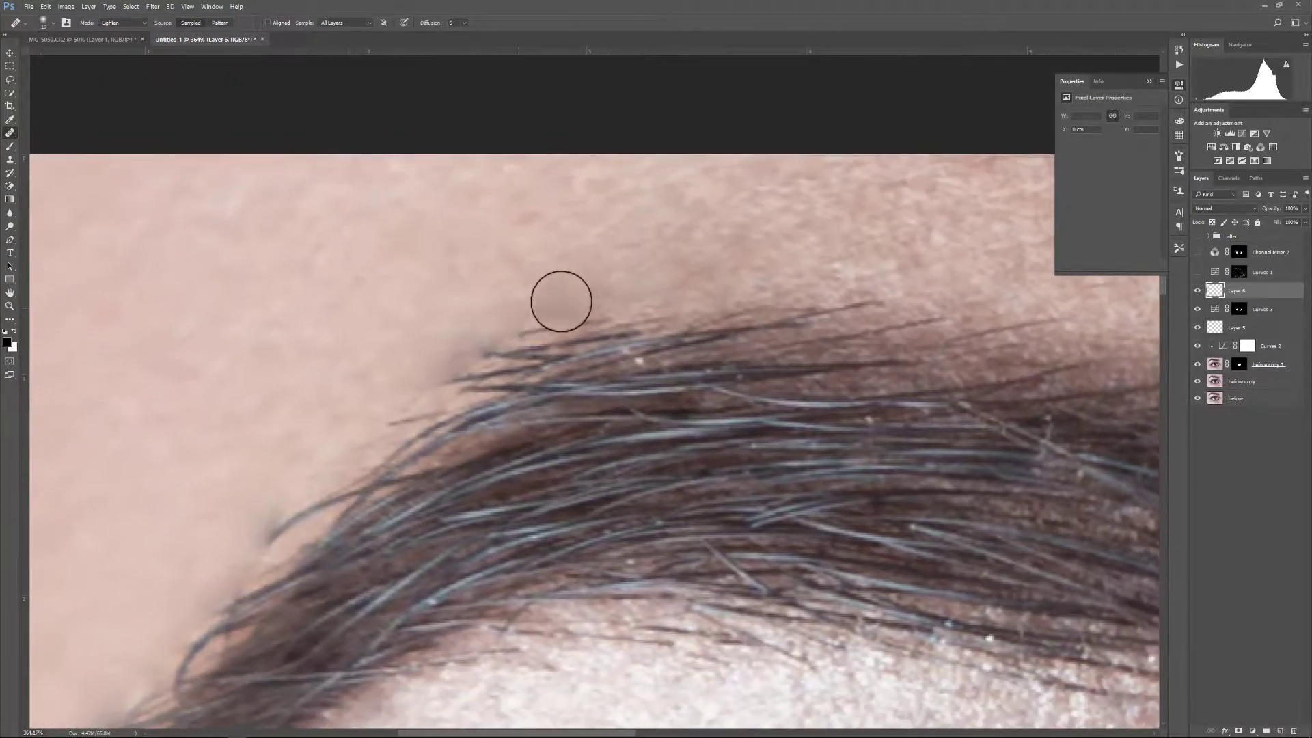
Compare the whole eye with and without the healing on Layer 6, and examine the eyebrow's outer edge.
key(ctrl+0)
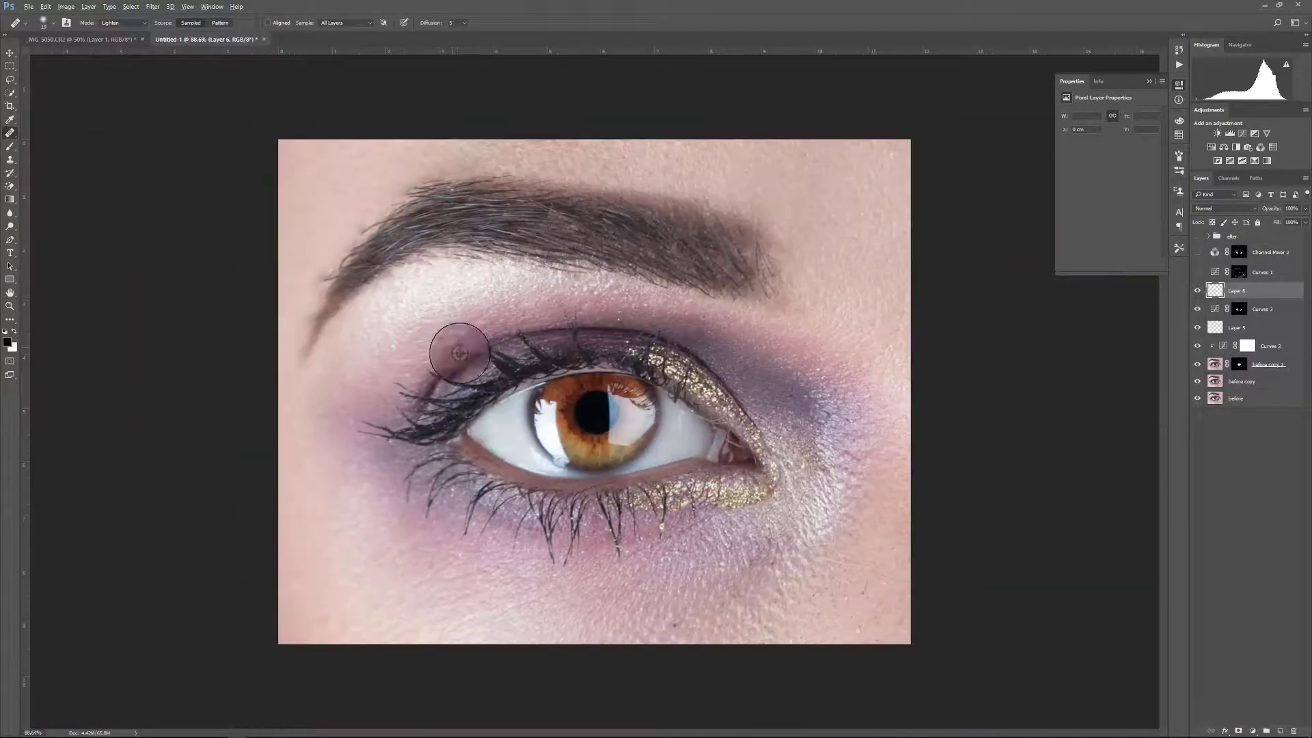
scroll(392, 260, down, 1)
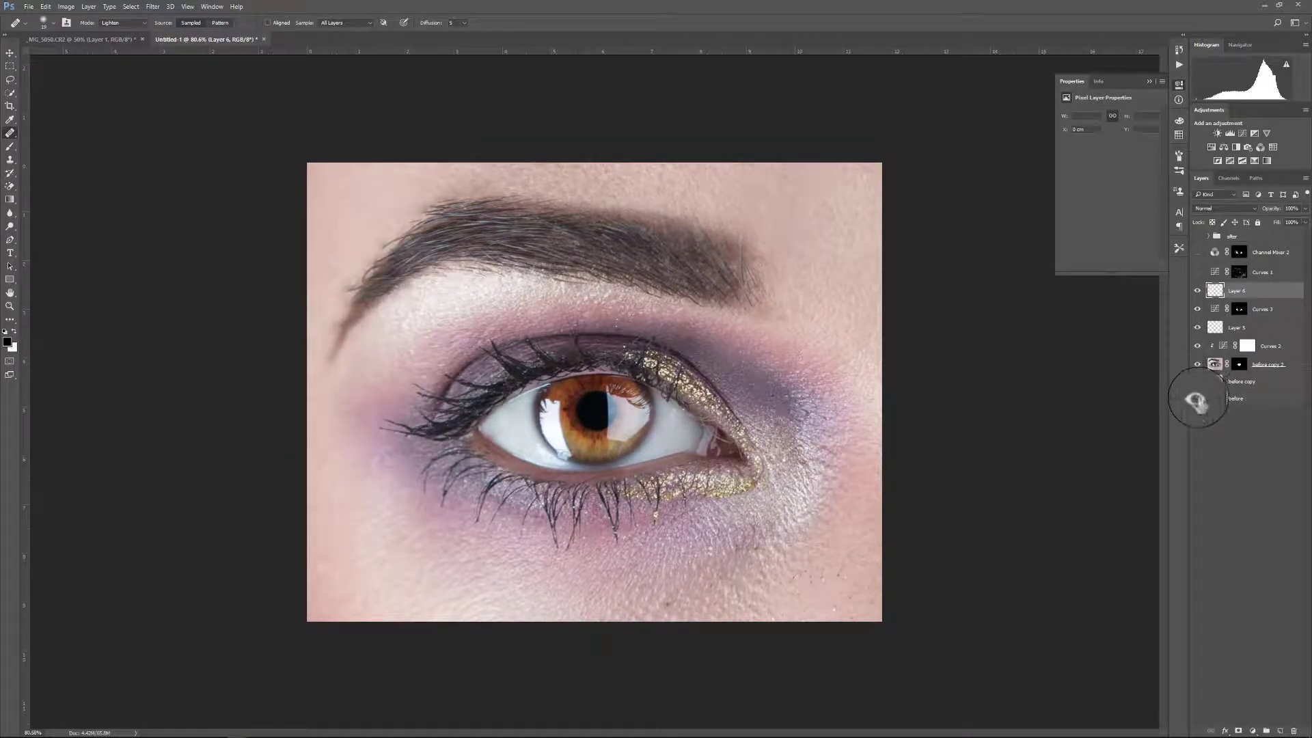
click(1196, 290)
scroll(352, 278, up, 5)
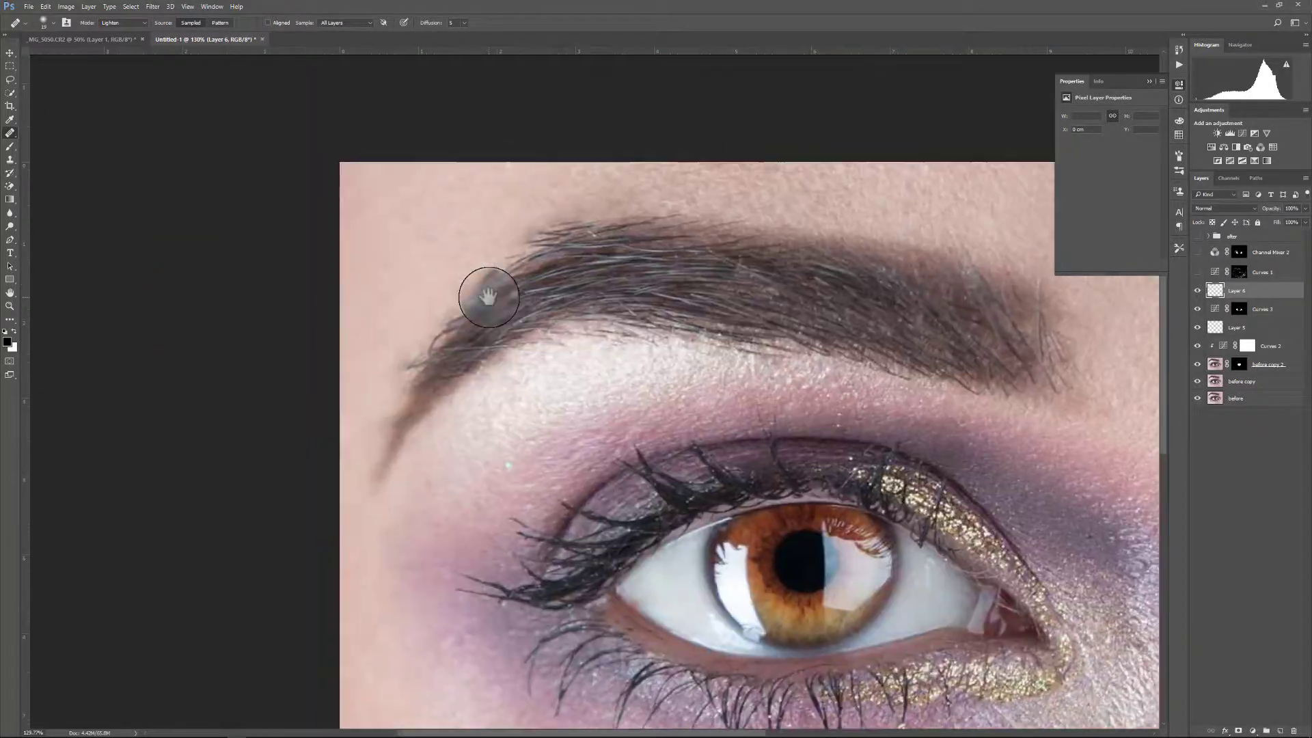
drag(453, 261, 460, 276)
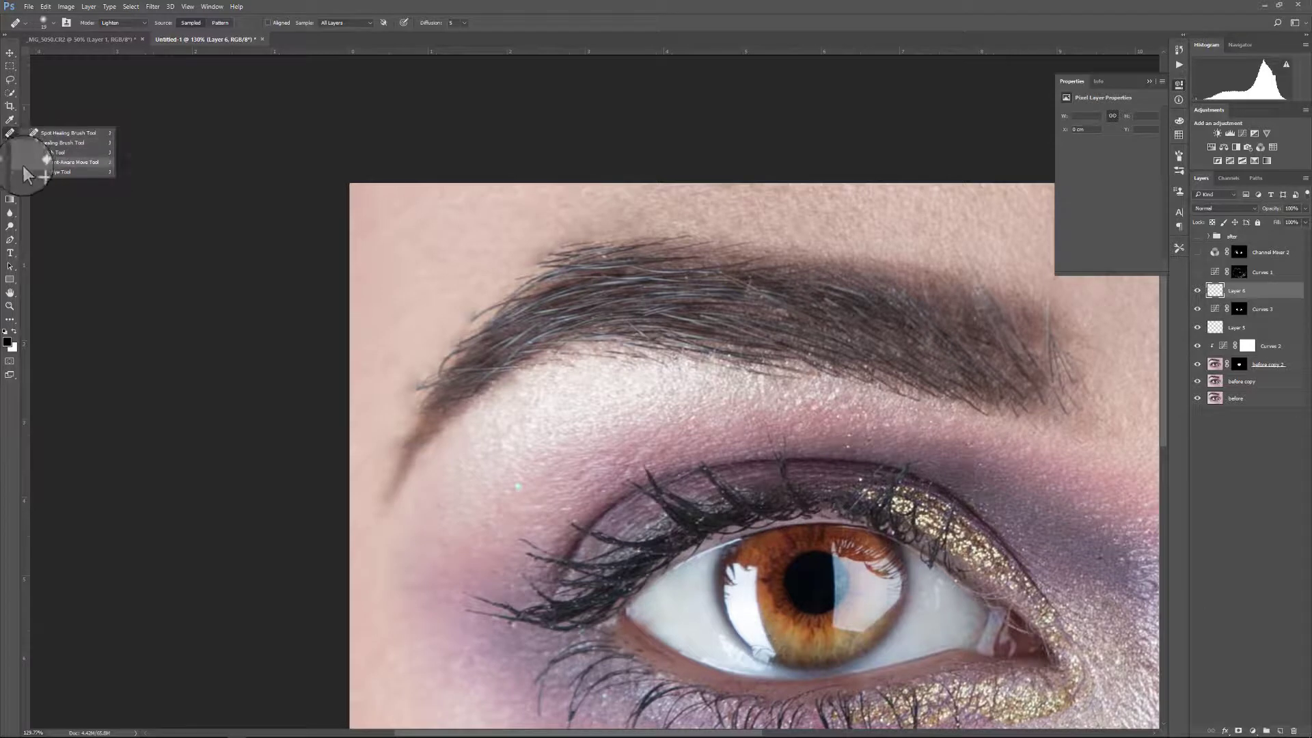
Switch to the Clone Stamp, add a new empty layer above Layer 6, and set sampling to All Layers.
click(9, 164)
alt+click(465, 263)
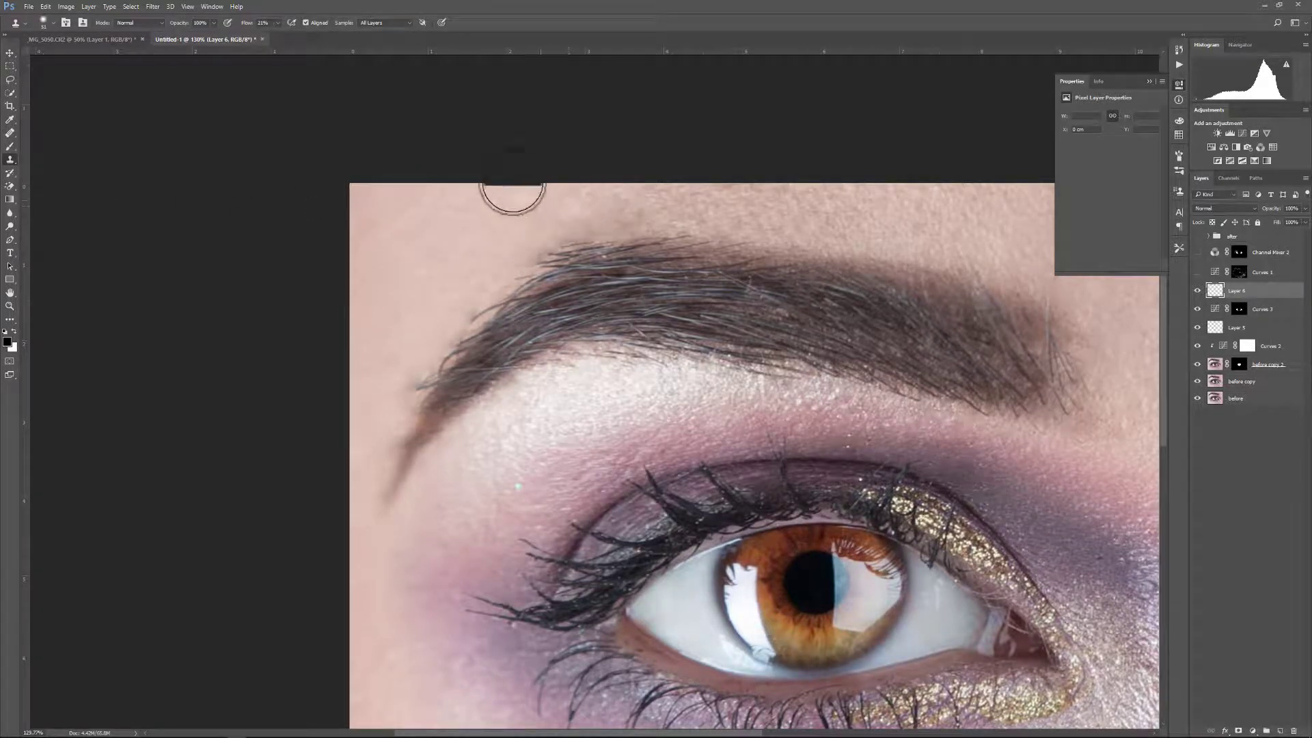
click(1047, 409)
click(1272, 730)
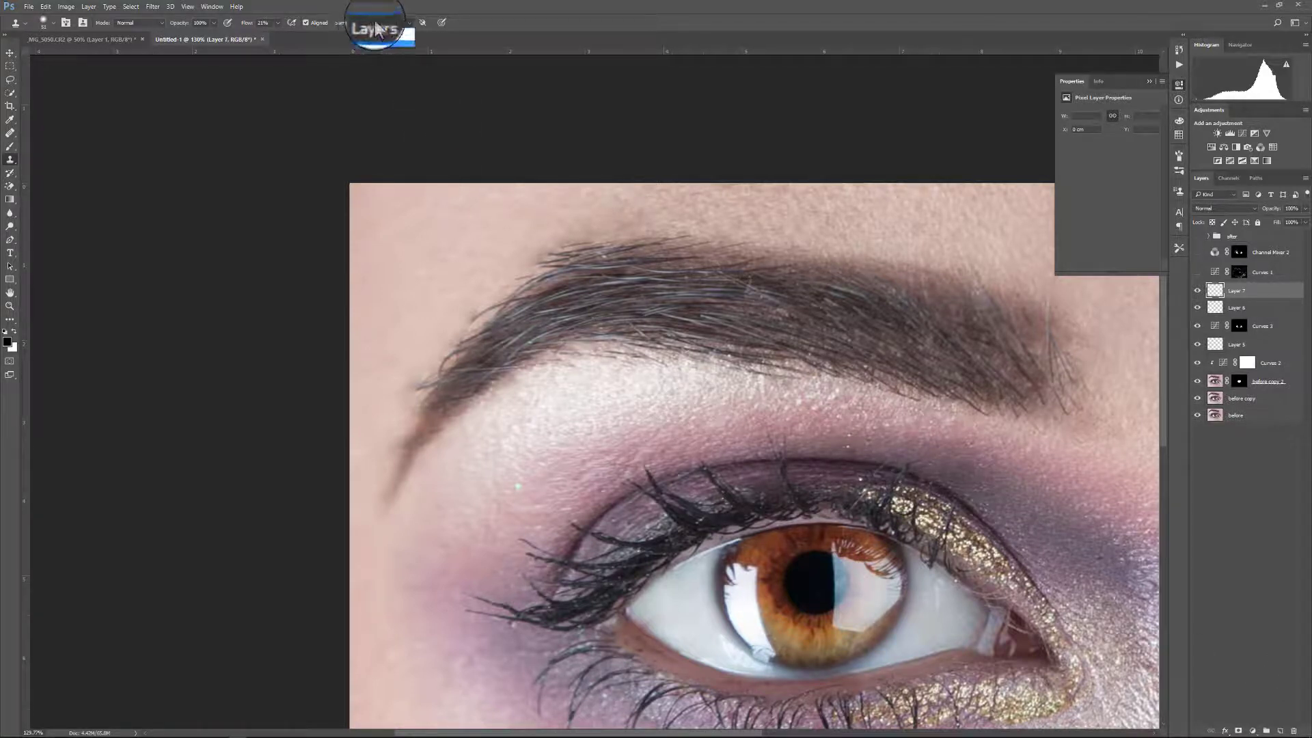
click(376, 31)
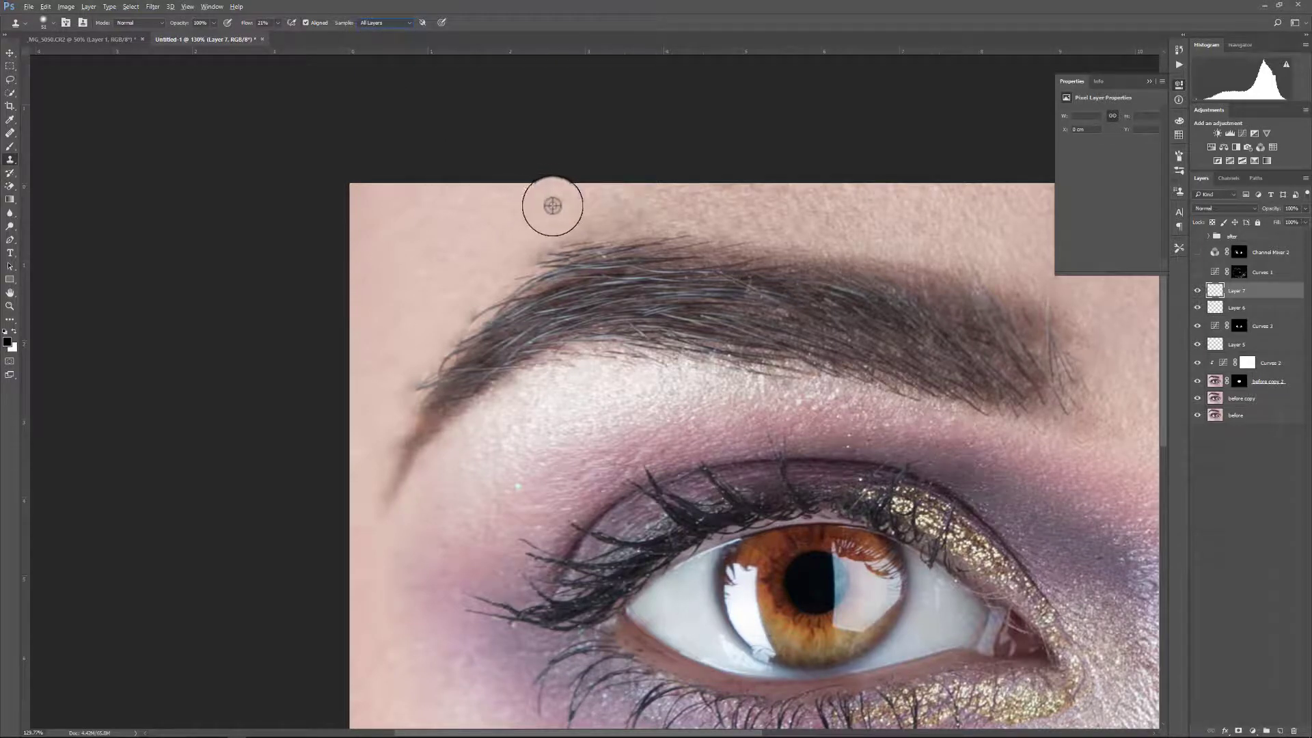
Clone clean skin over the protruding hair tips along the eyebrow's upper outer edge, from the arch towards the tail.
alt+right_click(548, 225)
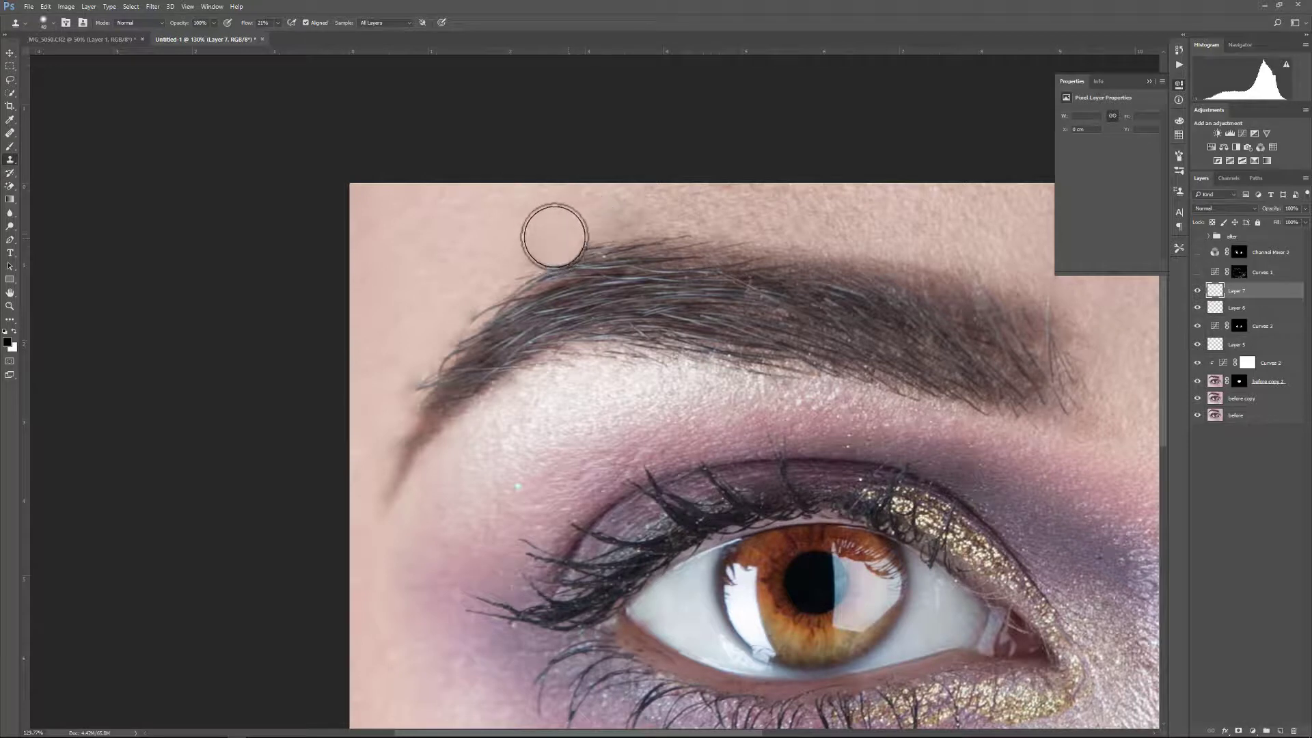
mouse_move(553, 241)
mouse_down()
mouse_move(472, 296)
mouse_move(395, 409)
mouse_move(437, 327)
mouse_move(523, 262)
mouse_move(510, 270)
mouse_move(468, 197)
mouse_up()
alt+click(498, 220)
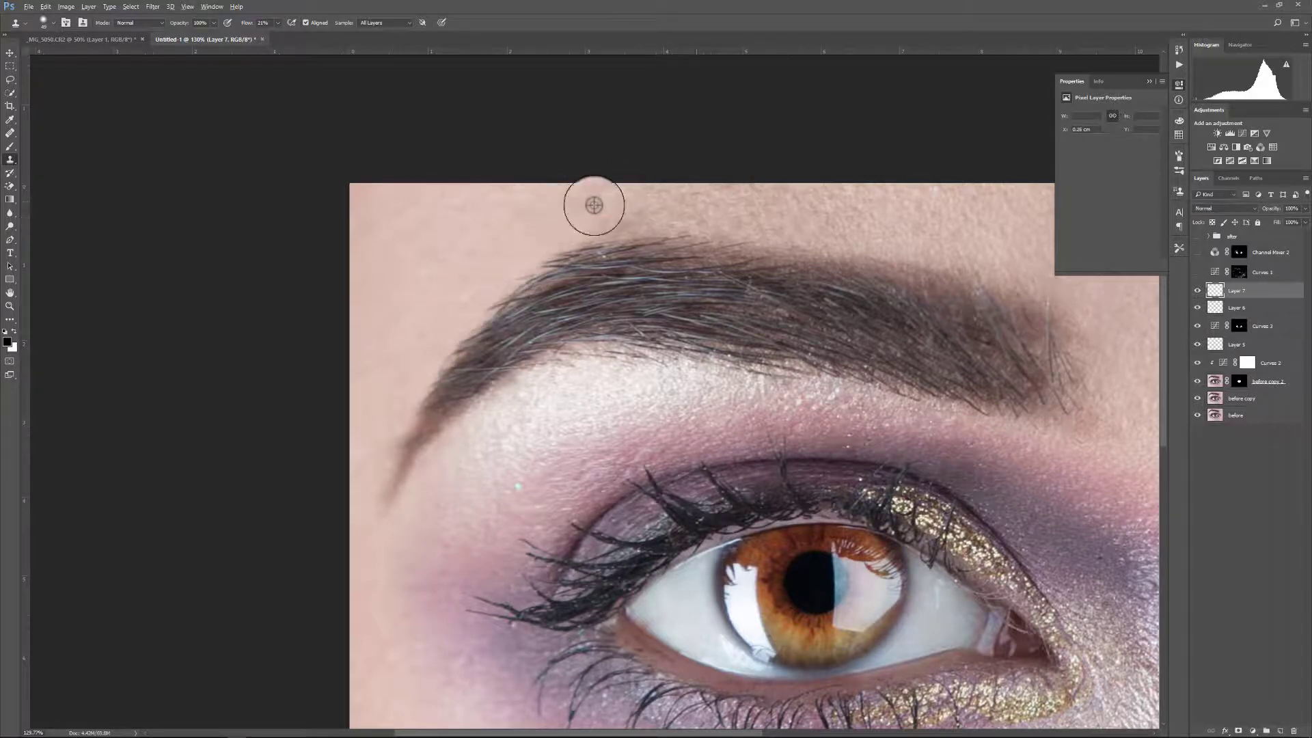
alt+click(554, 201)
drag(604, 219, 570, 230)
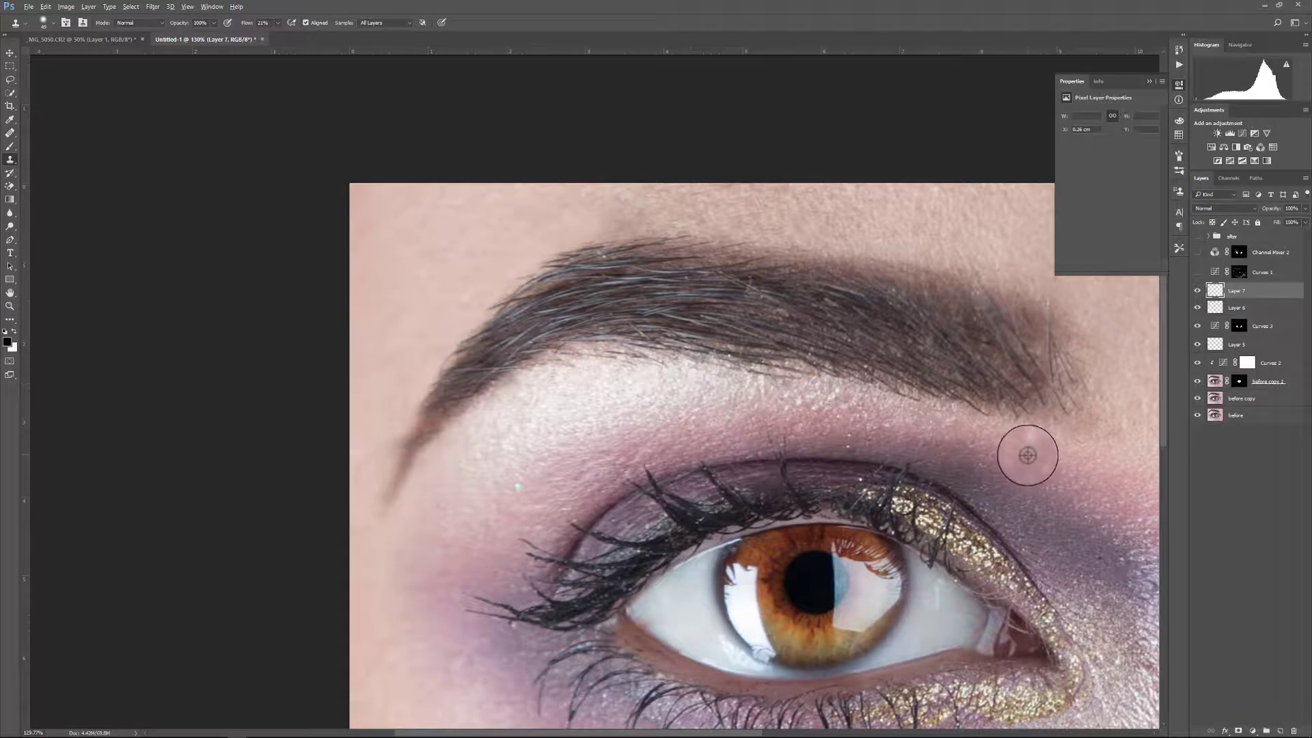
Sample the skin beside the eyebrow's inner end and clone it along that end's outline.
mouse_move(977, 279)
mouse_down()
mouse_move(899, 390)
mouse_move(873, 365)
mouse_move(893, 364)
mouse_move(873, 358)
mouse_move(939, 390)
mouse_up()
alt+click(903, 325)
alt+click(900, 339)
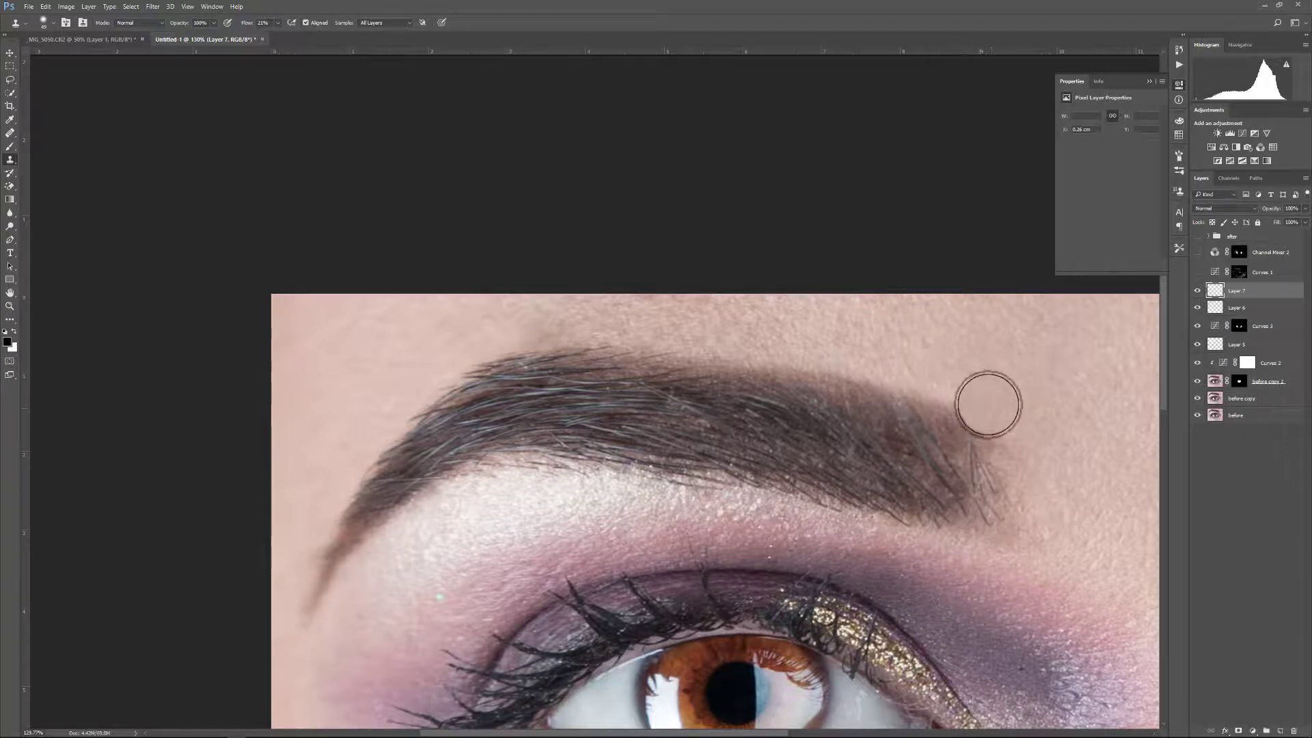
drag(1010, 547, 1002, 461)
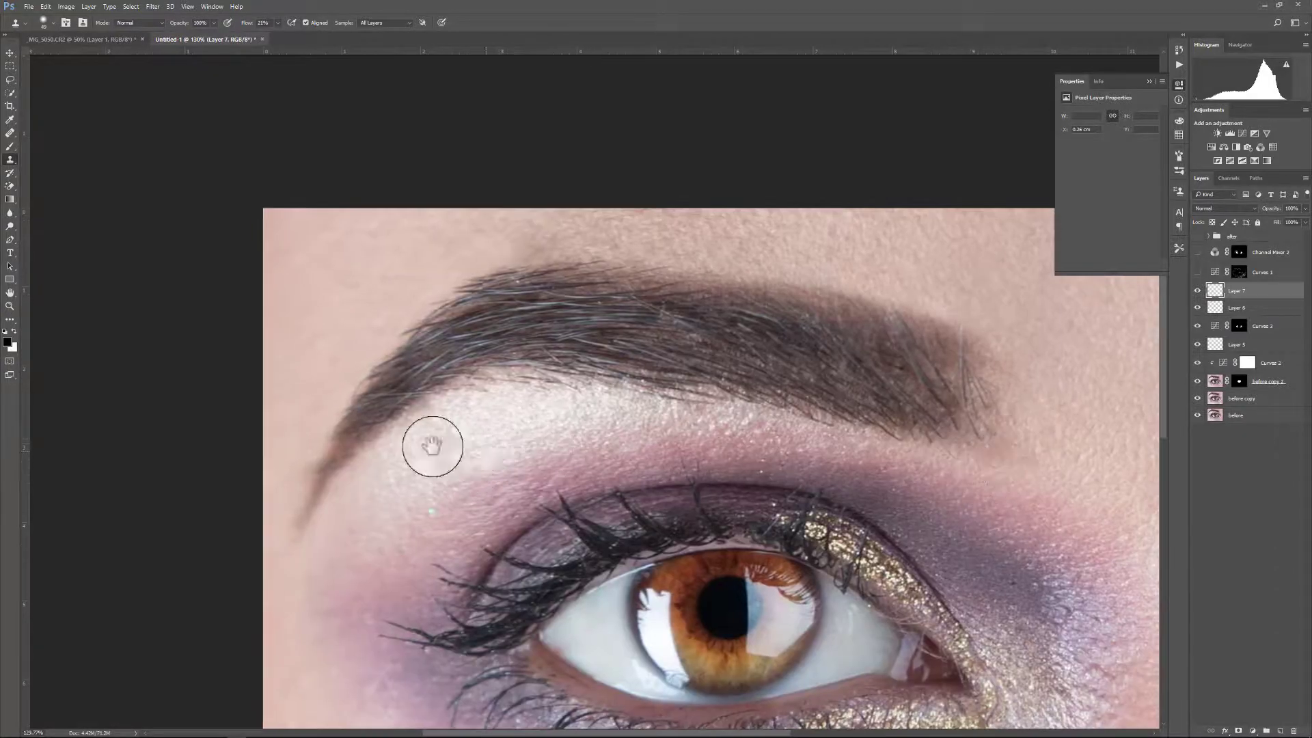
Refine the eyebrow's upper outer outline and the skin over its arch with freshly sampled clean skin.
drag(433, 445, 605, 418)
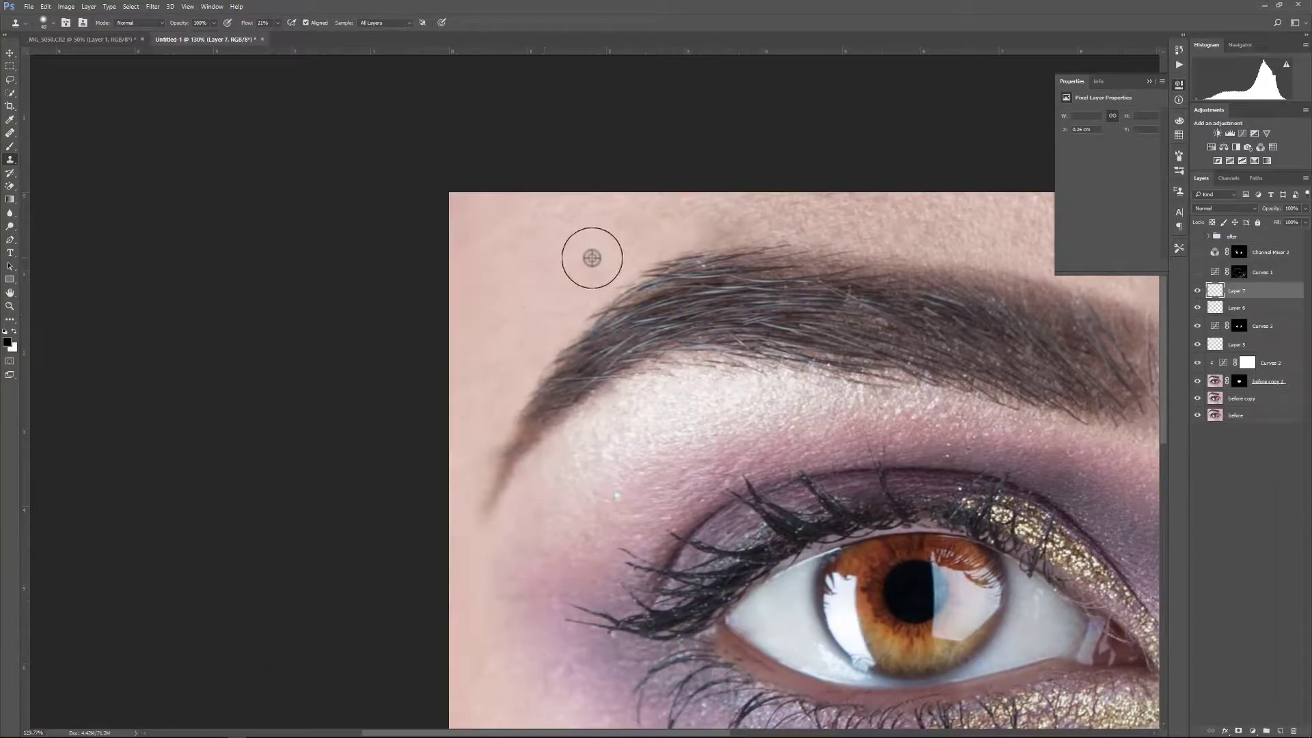
alt+click(597, 254)
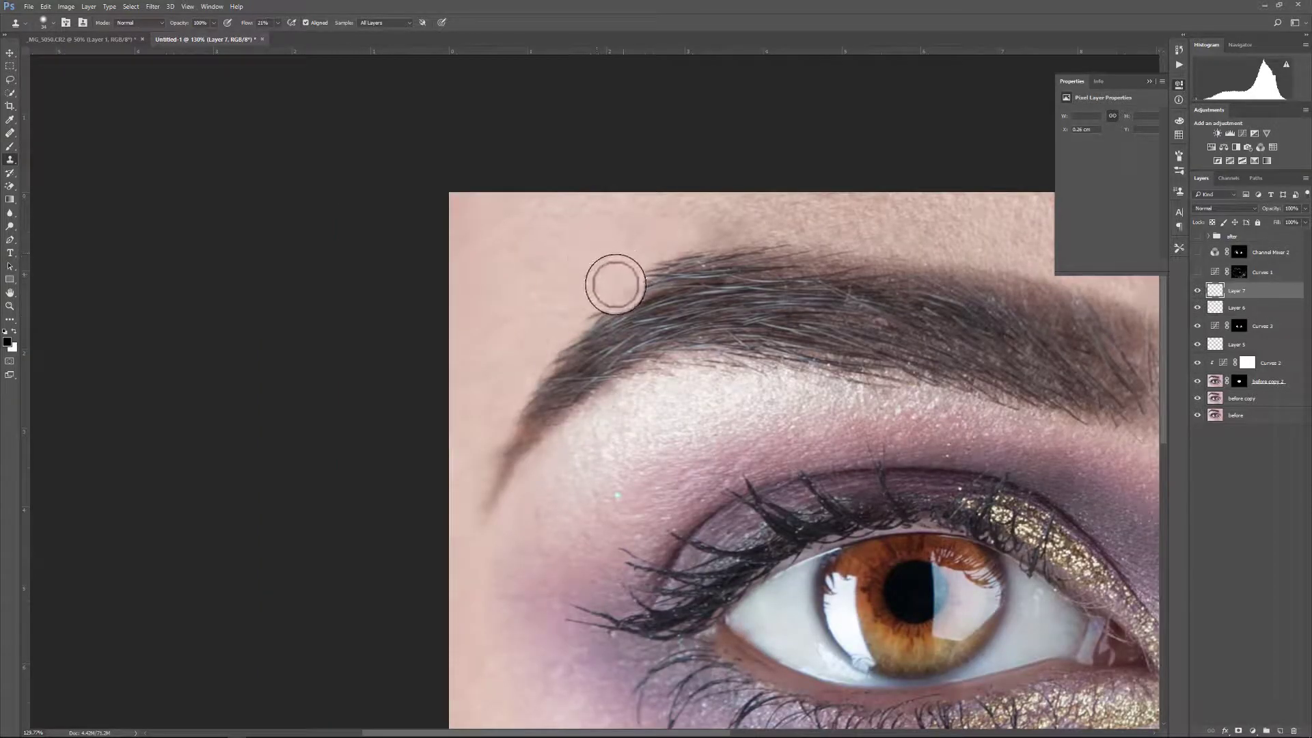
drag(588, 306, 555, 342)
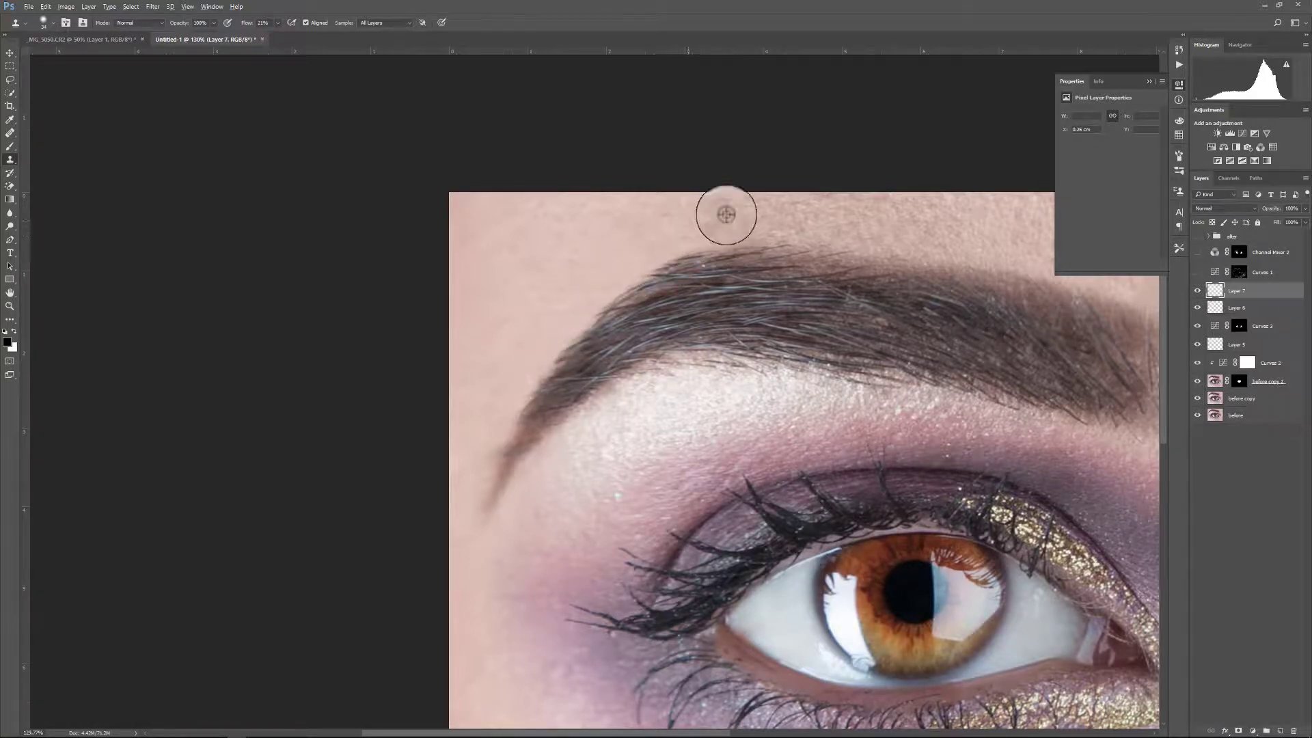
alt+click(726, 215)
drag(740, 225, 696, 219)
alt+right_click(694, 220)
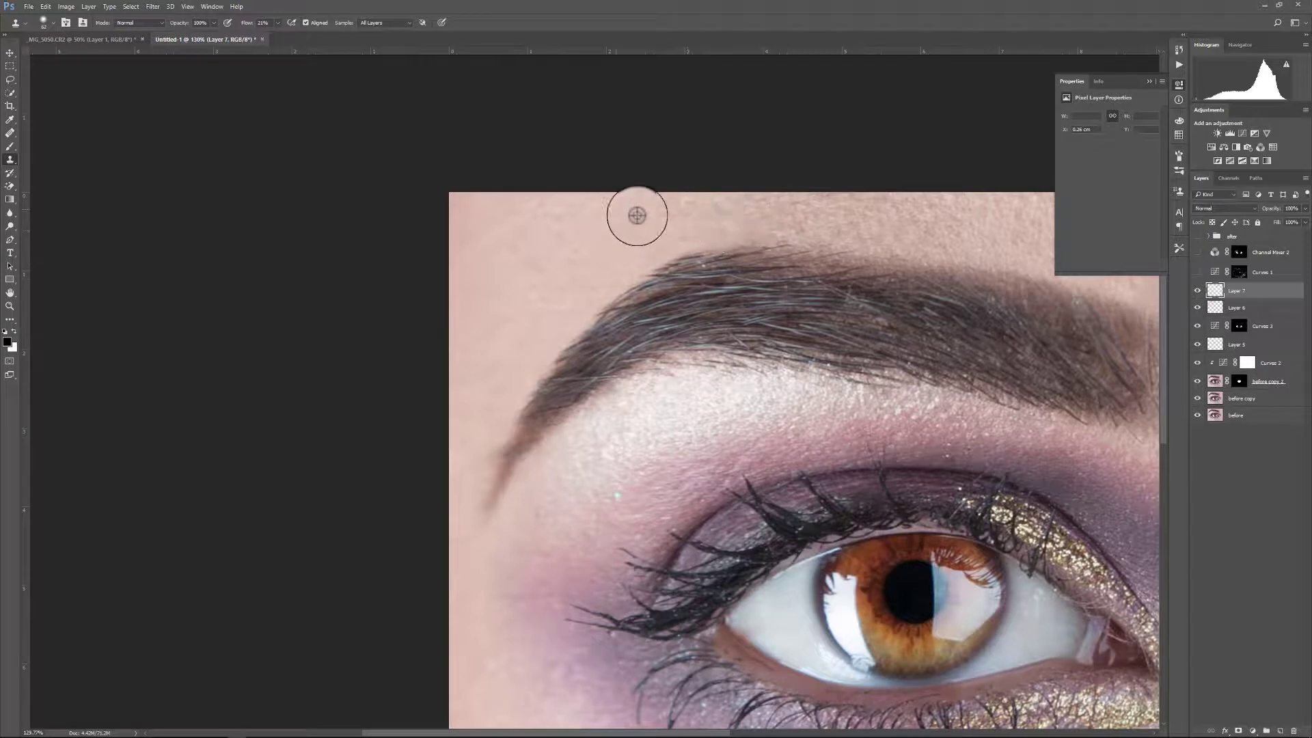
Clone newly sampled skin beside the upper outer edge and over the uneven patch above the arch's peak.
alt+click(637, 215)
drag(606, 268, 577, 287)
alt+click(752, 211)
drag(797, 229, 732, 220)
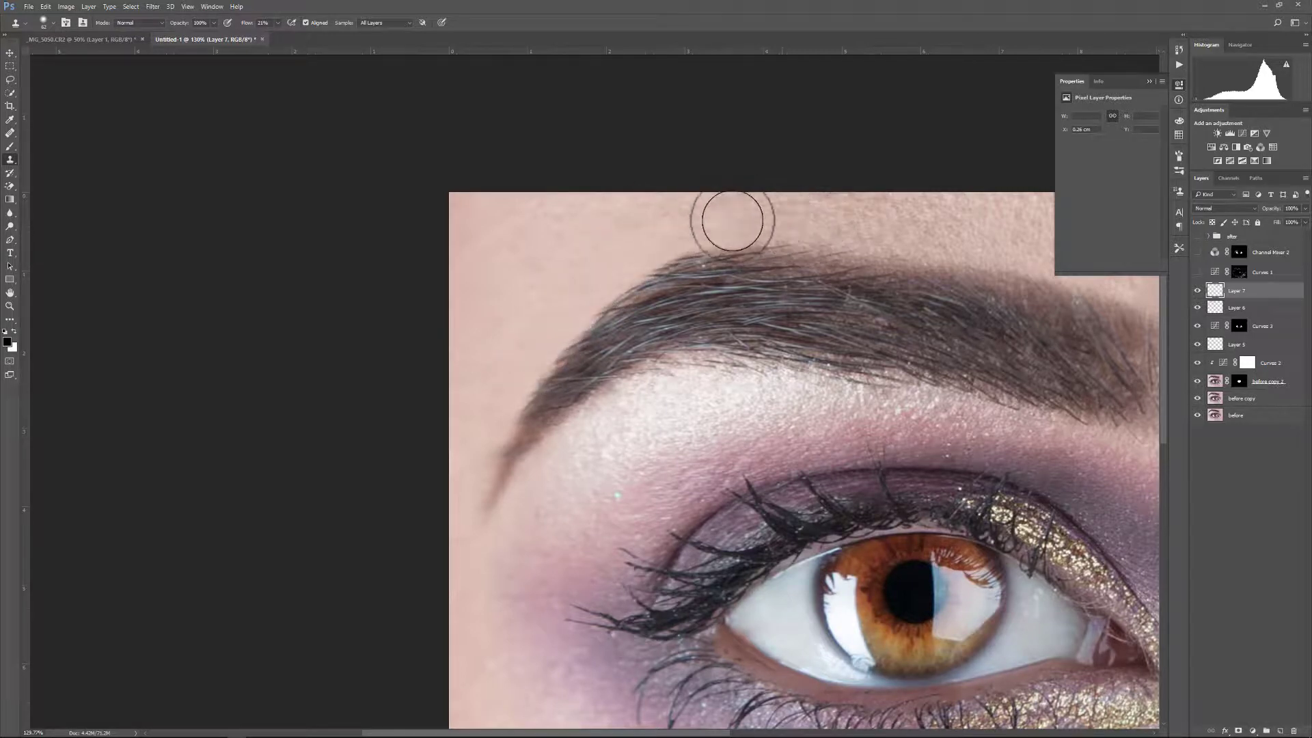
Add another empty layer above Layer 7 and try cloning skin over the hair tips along the middle upper edge.
scroll(606, 342, down, 3)
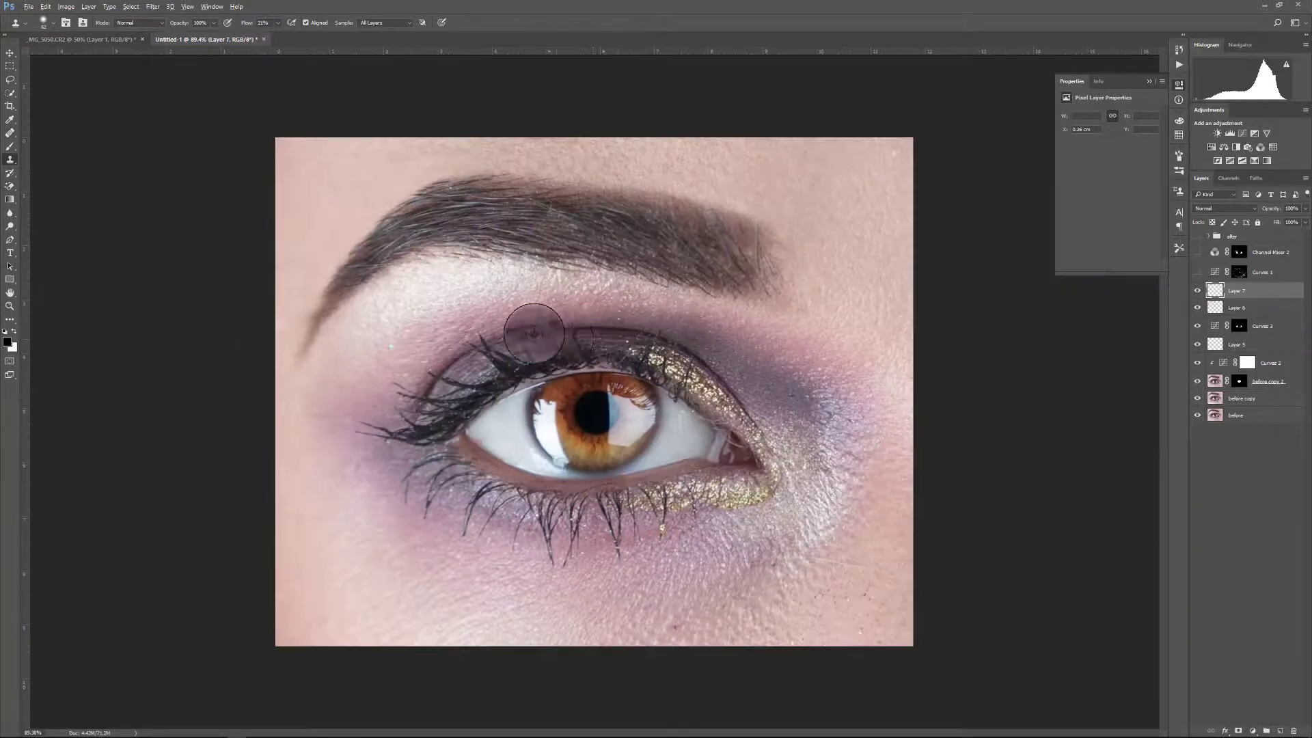
scroll(533, 332, up, 3)
scroll(454, 272, down, 1)
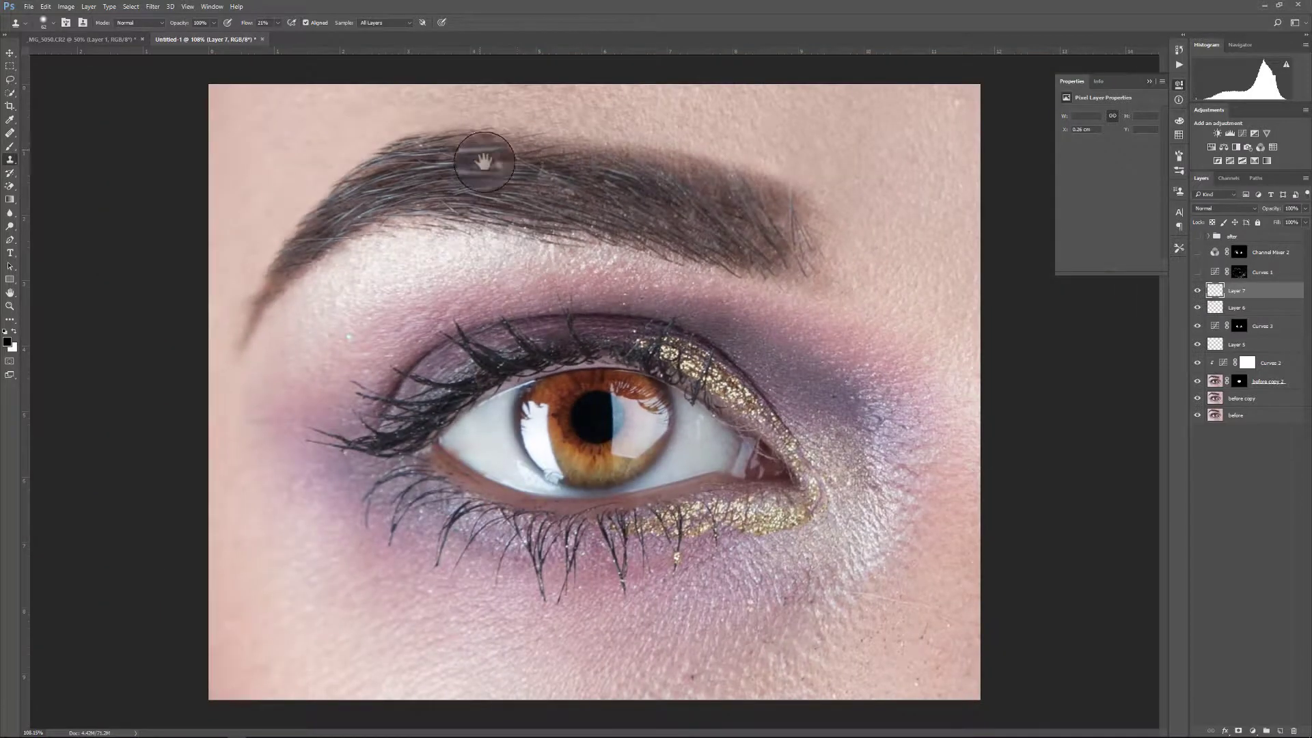
scroll(469, 199, up, 5)
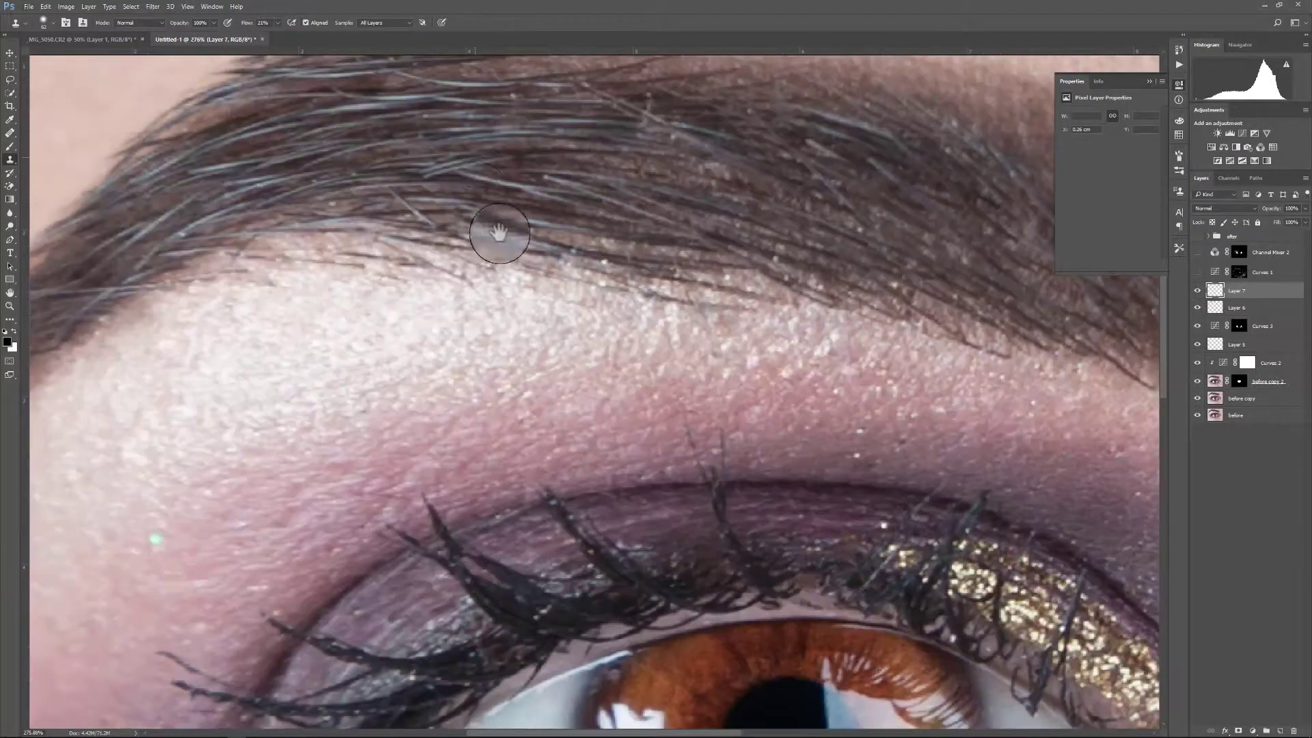
drag(498, 232, 535, 375)
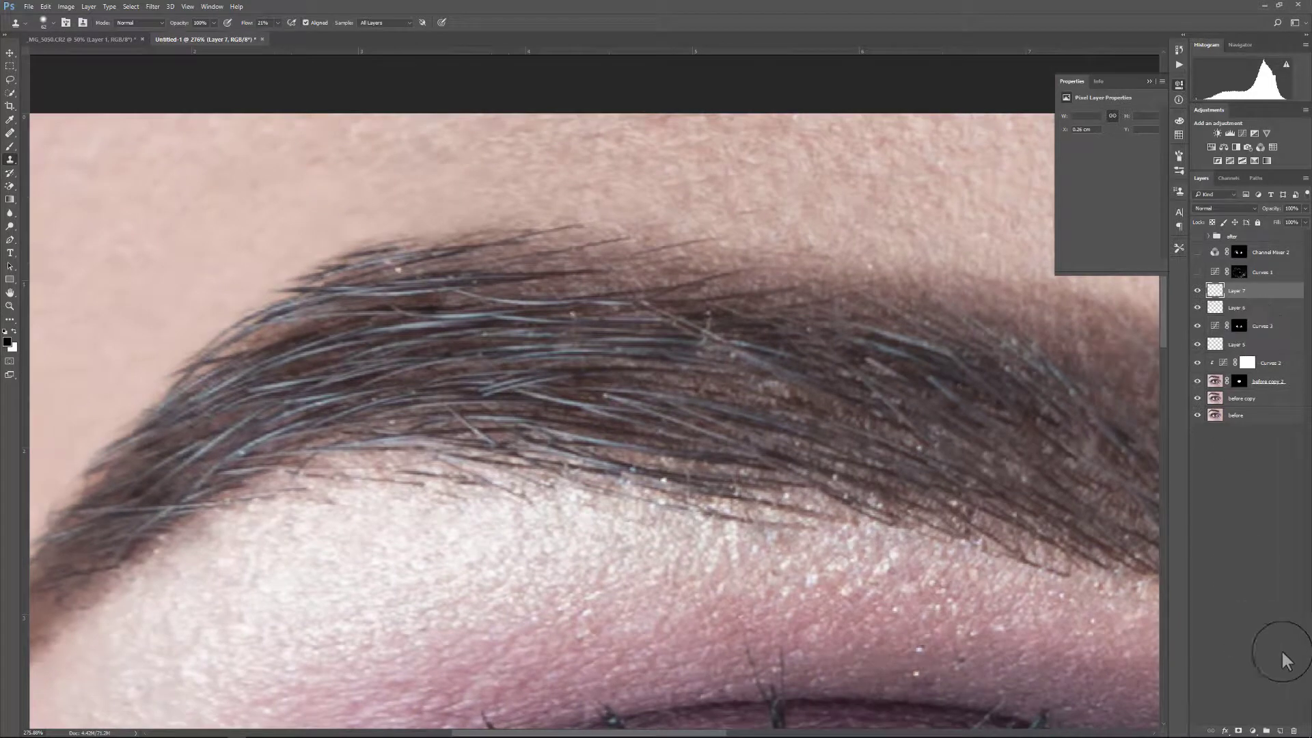
click(1281, 730)
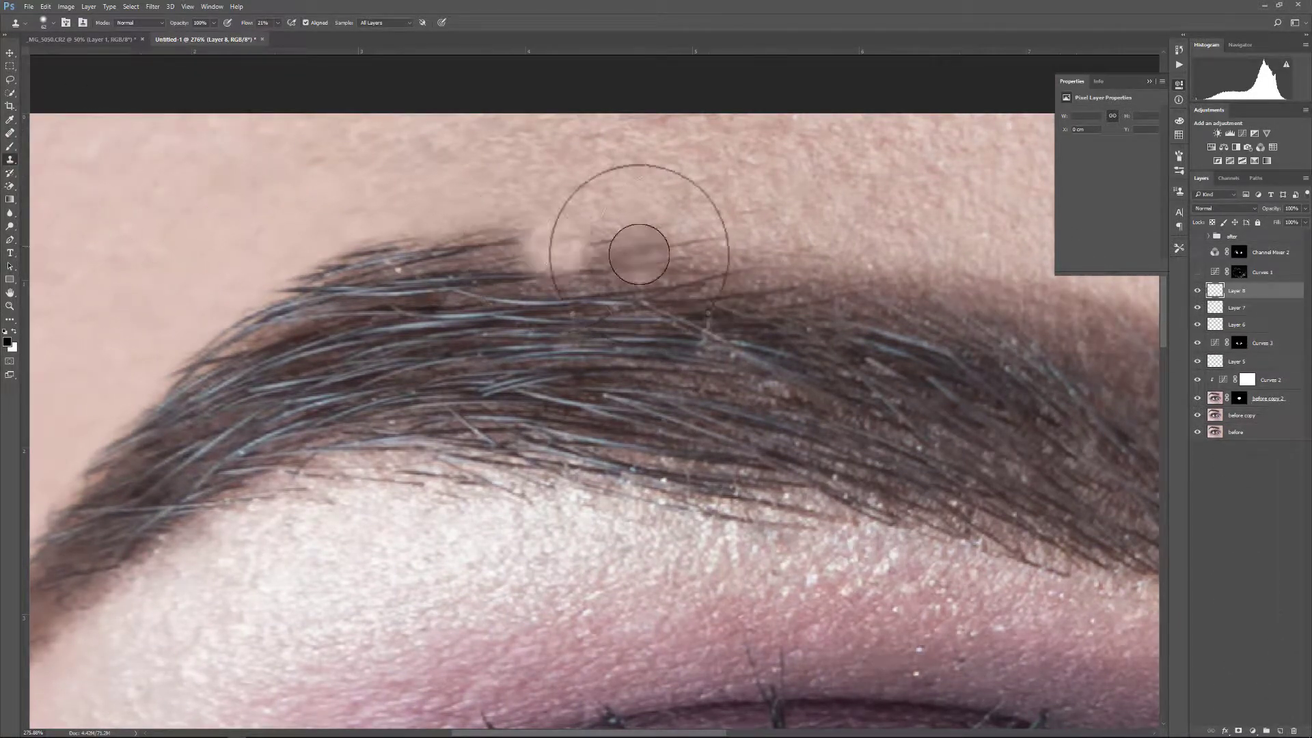
drag(632, 252, 665, 254)
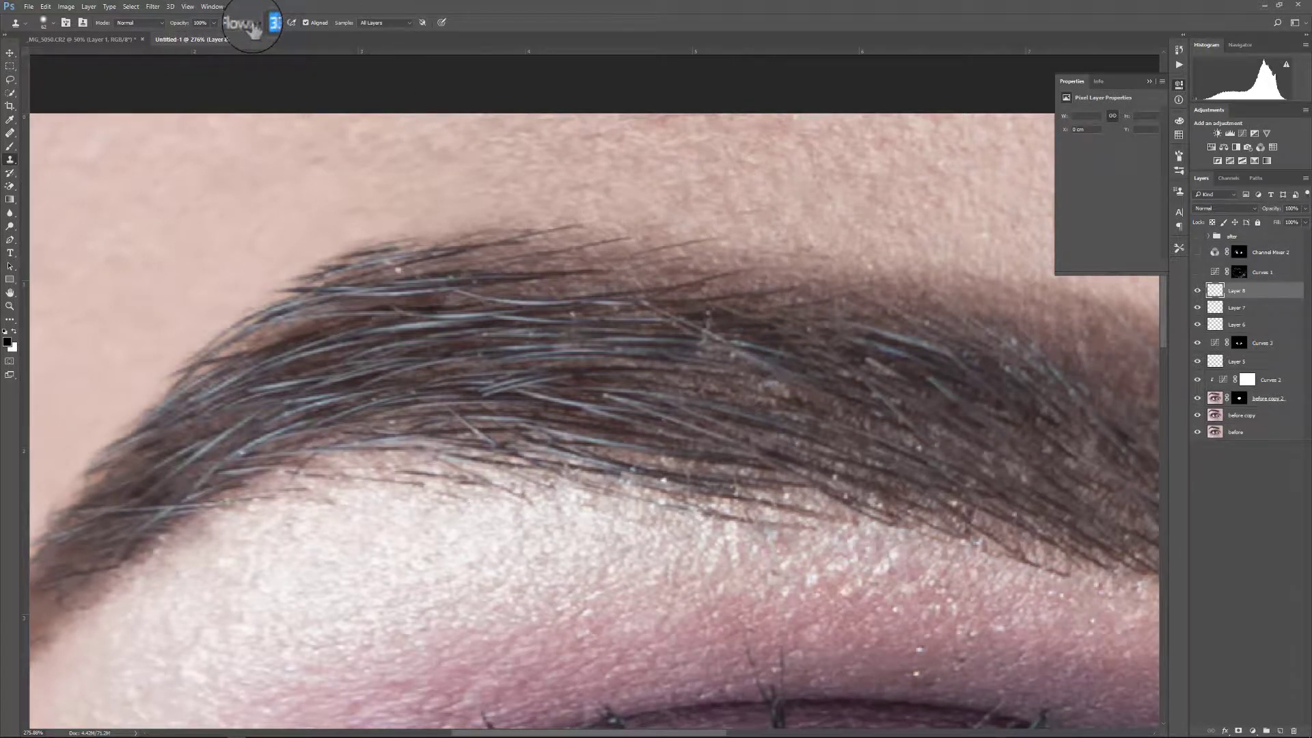
Set the Clone Stamp flow to 37%, resample the skin above the eyebrow, and undo a trial stamp on its upper edge.
alt+click(747, 220)
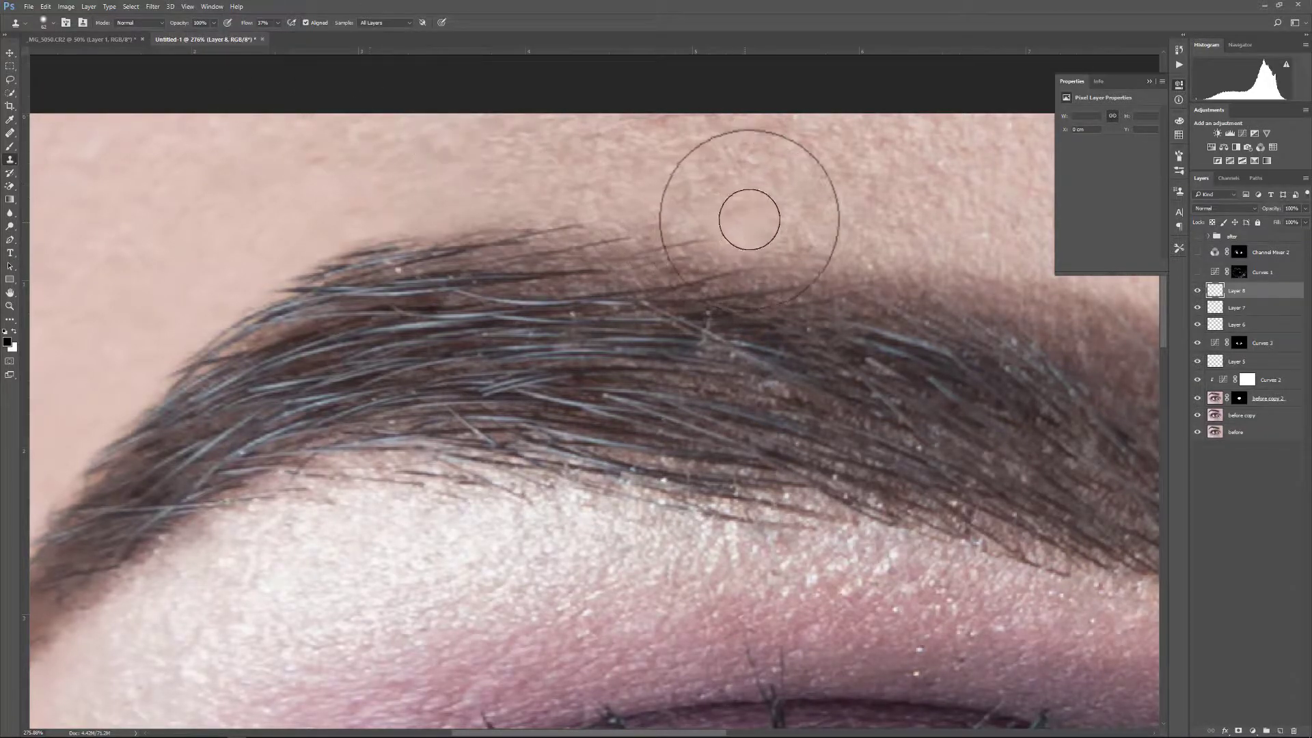
click(866, 294)
key(ctrl+z)
mouse_move(589, 342)
mouse_down()
mouse_move(649, 314)
mouse_move(501, 316)
mouse_move(556, 330)
mouse_move(419, 287)
mouse_move(703, 314)
mouse_move(722, 361)
mouse_move(679, 351)
mouse_up()
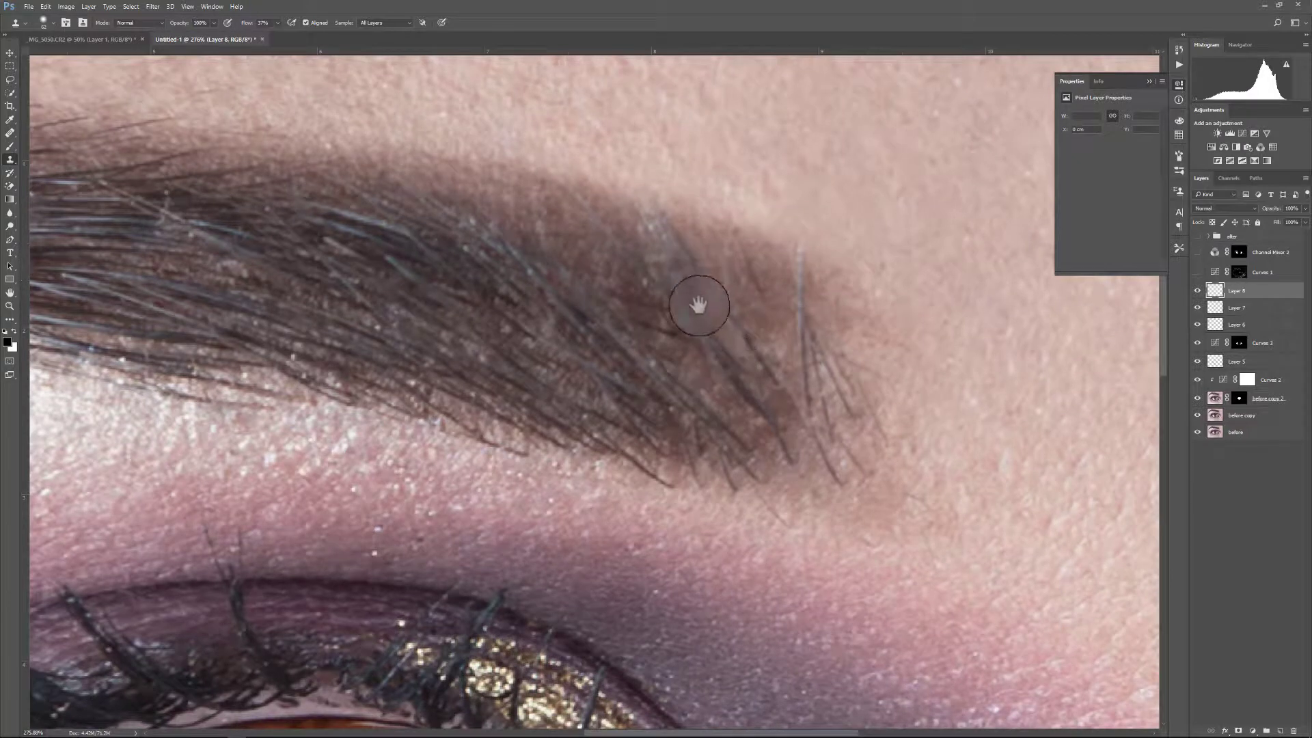
Clone sampled brow hair over the sparse gaps and stray light hairs at the eyebrow's blunt inner end, using a lower flow.
alt+click(598, 358)
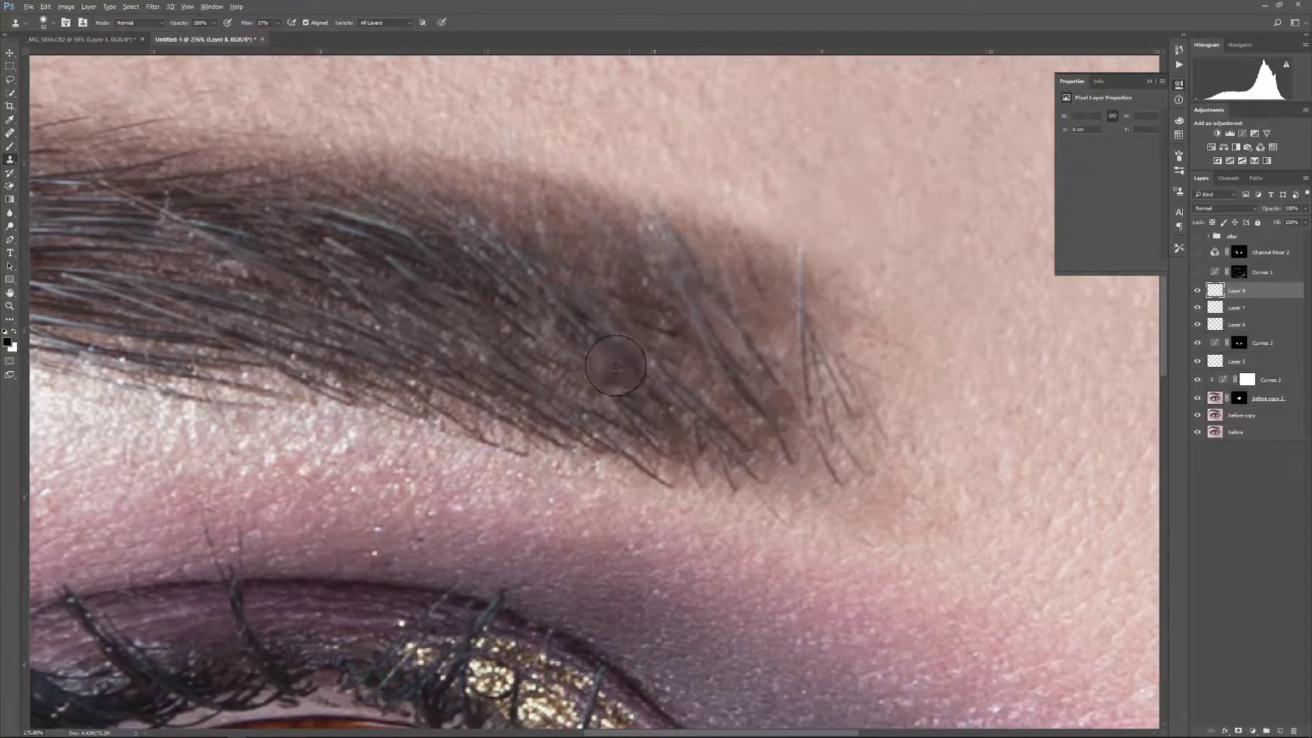
mouse_move(671, 431)
mouse_down()
mouse_move(653, 409)
mouse_move(684, 404)
mouse_up()
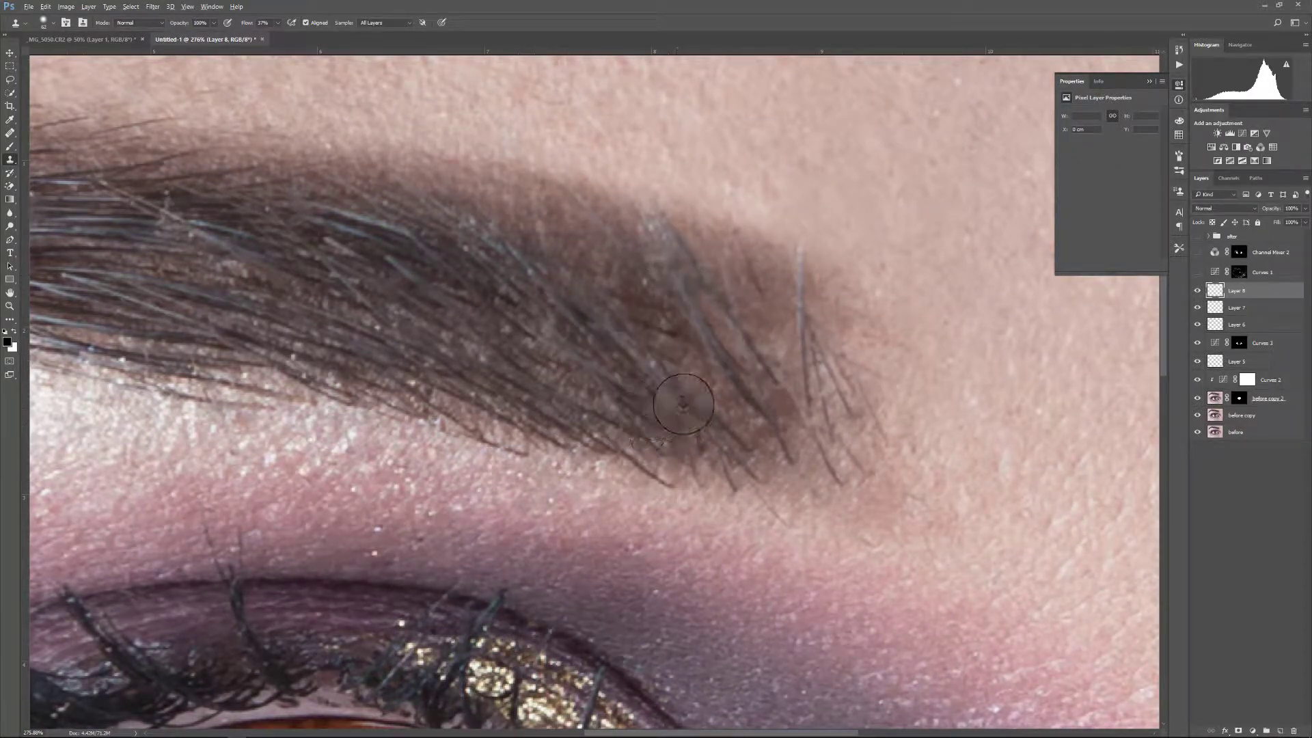
alt+click(657, 428)
click(728, 426)
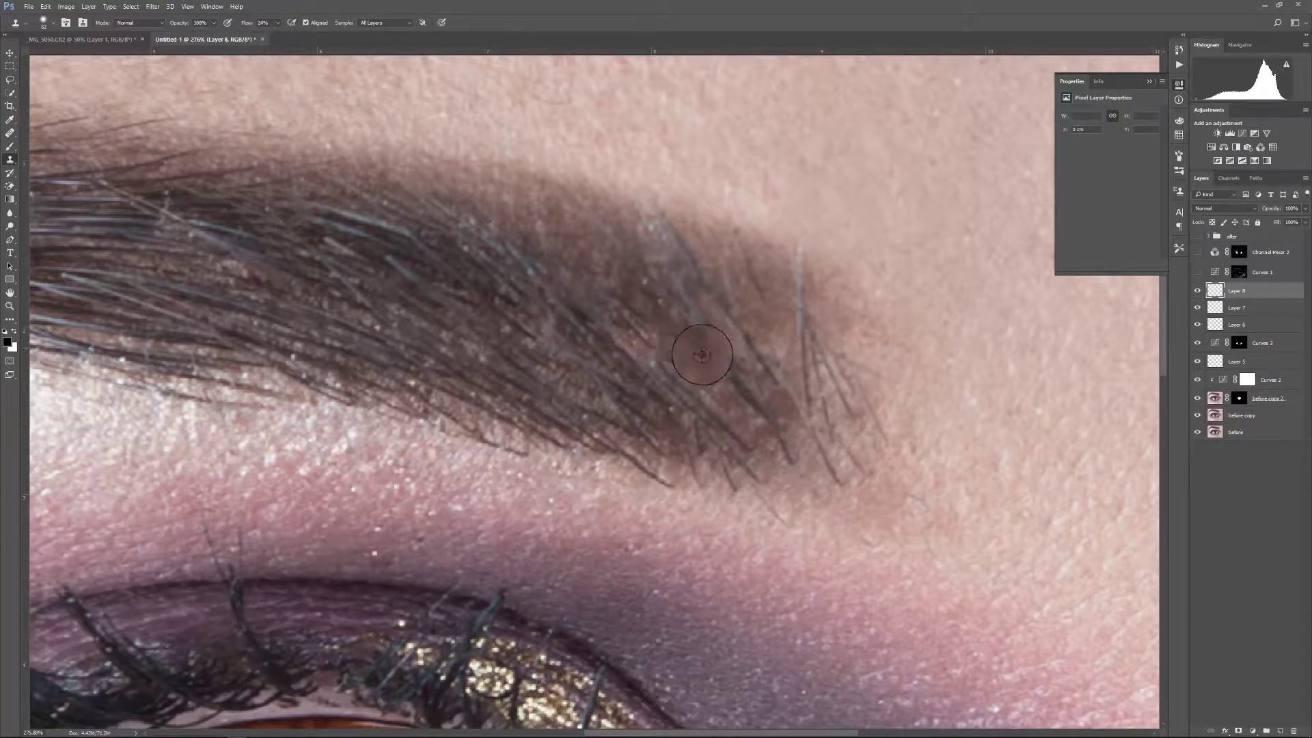
alt+right_click(743, 392)
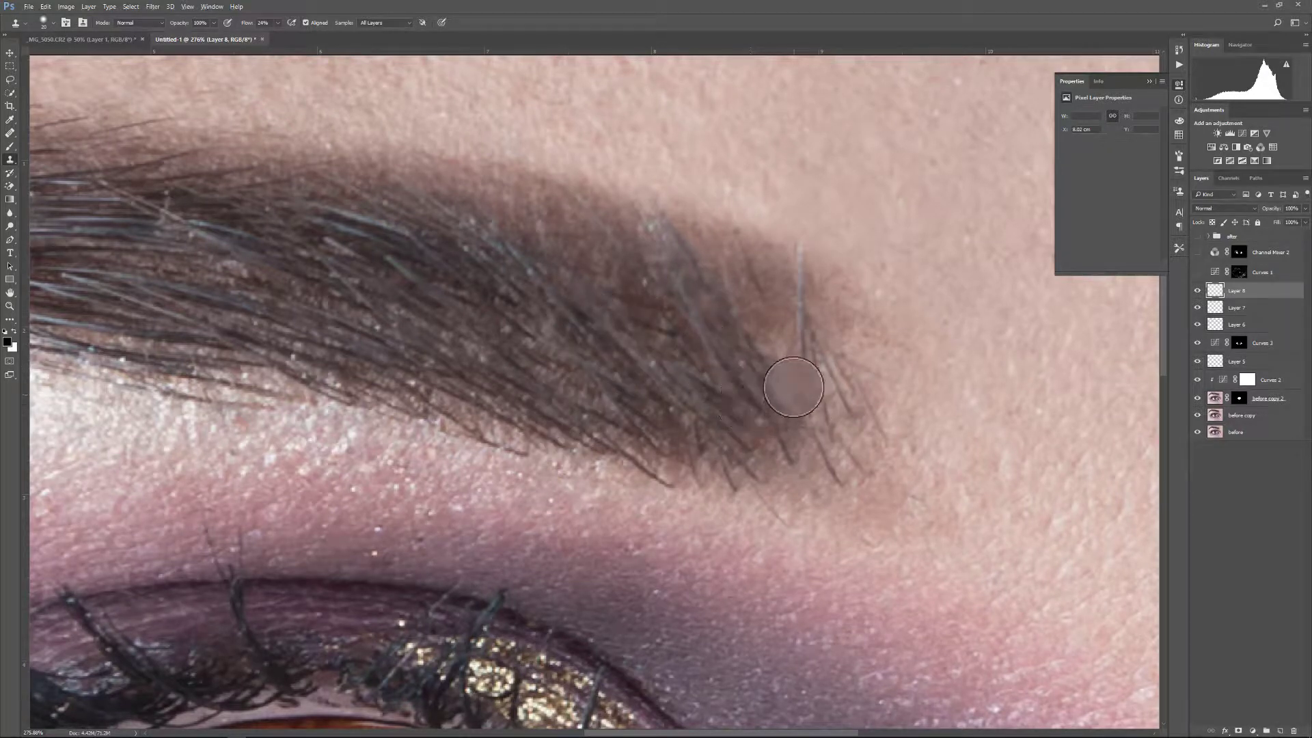
mouse_move(797, 396)
mouse_down()
mouse_move(755, 308)
mouse_move(720, 274)
mouse_move(783, 316)
mouse_move(770, 258)
mouse_move(788, 310)
mouse_up()
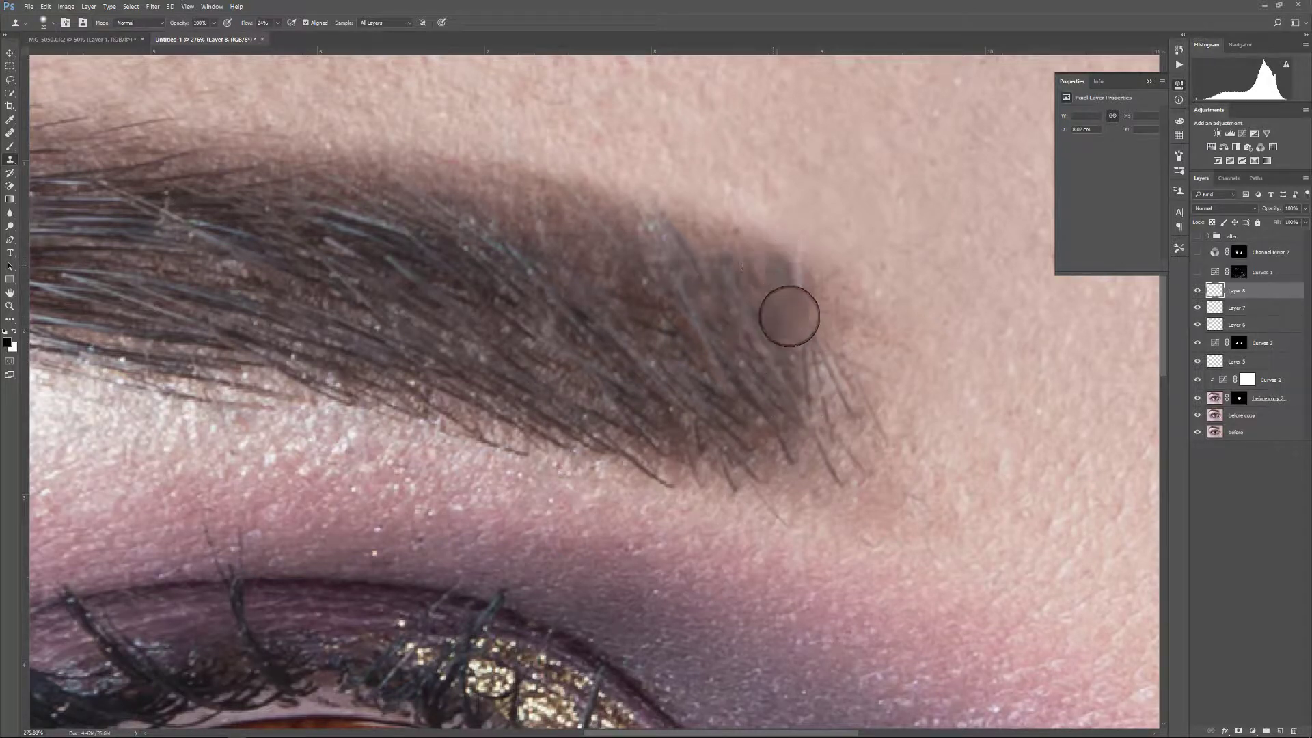
Clone soft brow shading sampled from the upper edge into the thin area along the middle of the eyebrow's top.
drag(536, 277, 825, 382)
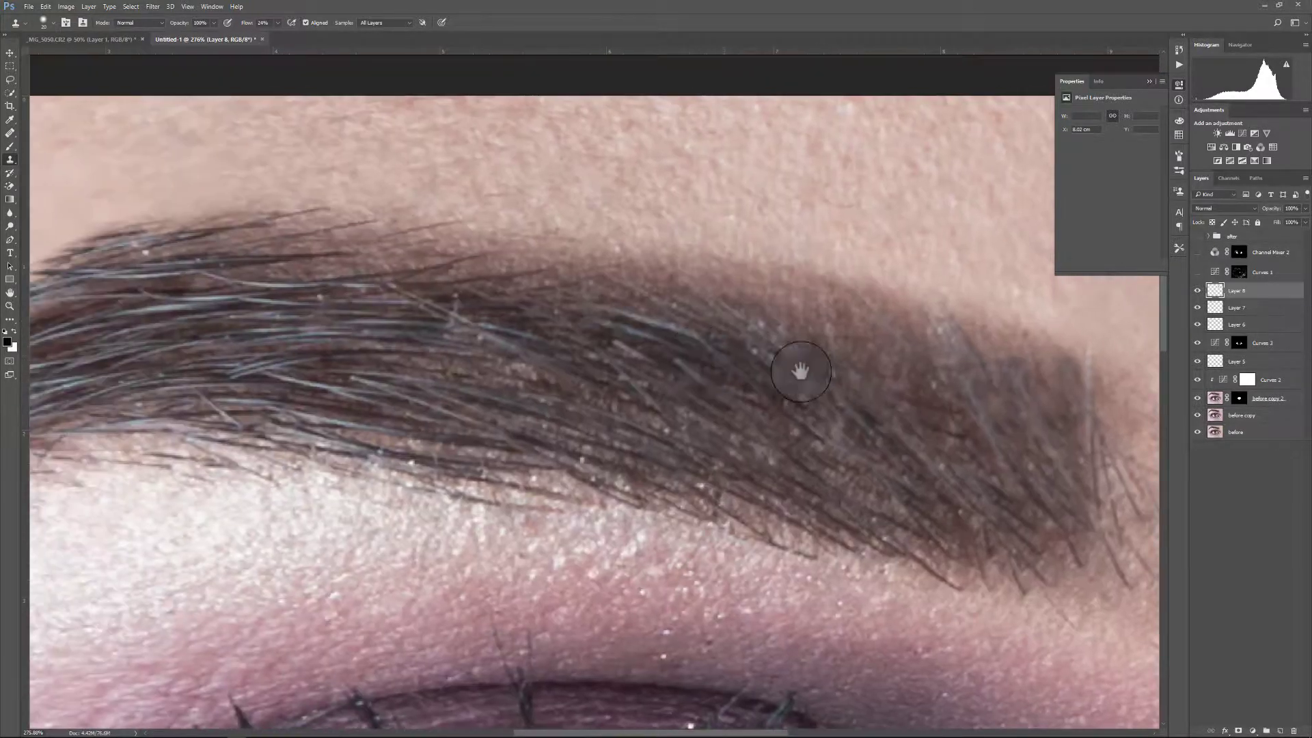
drag(591, 344, 852, 368)
drag(556, 333, 605, 294)
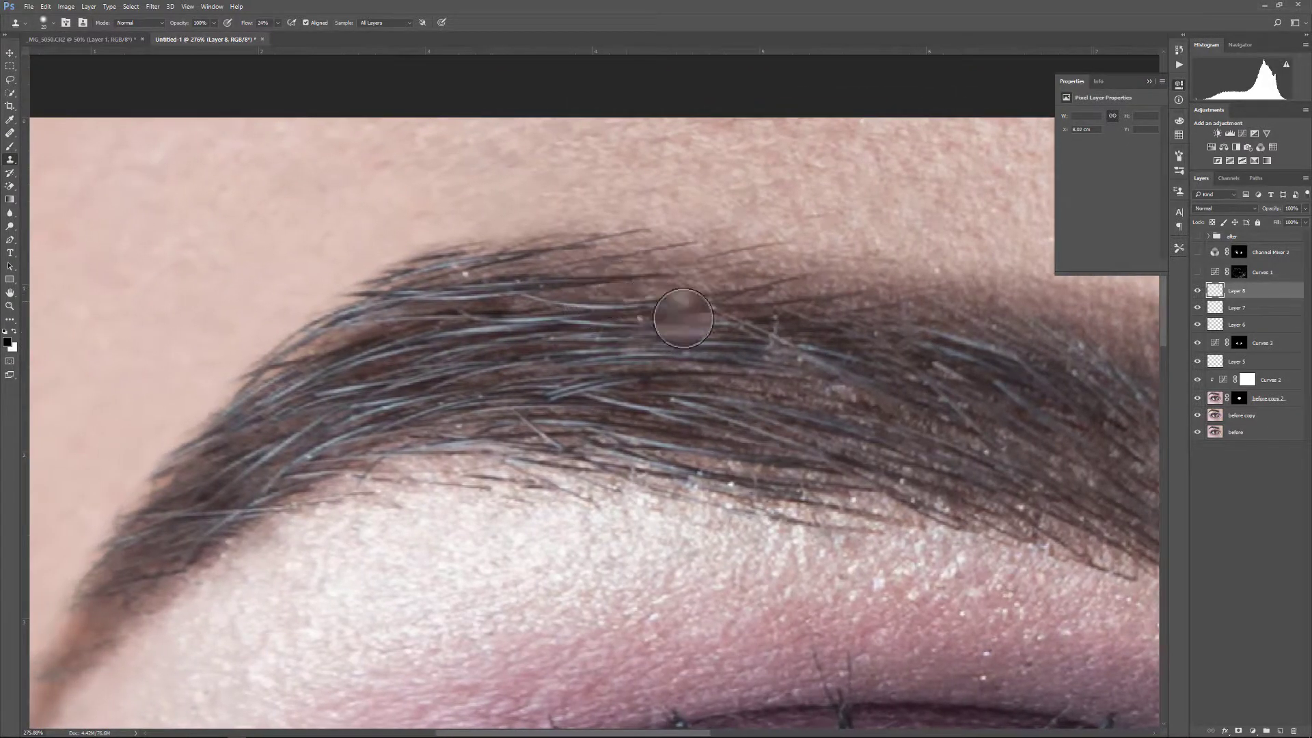
alt+click(857, 296)
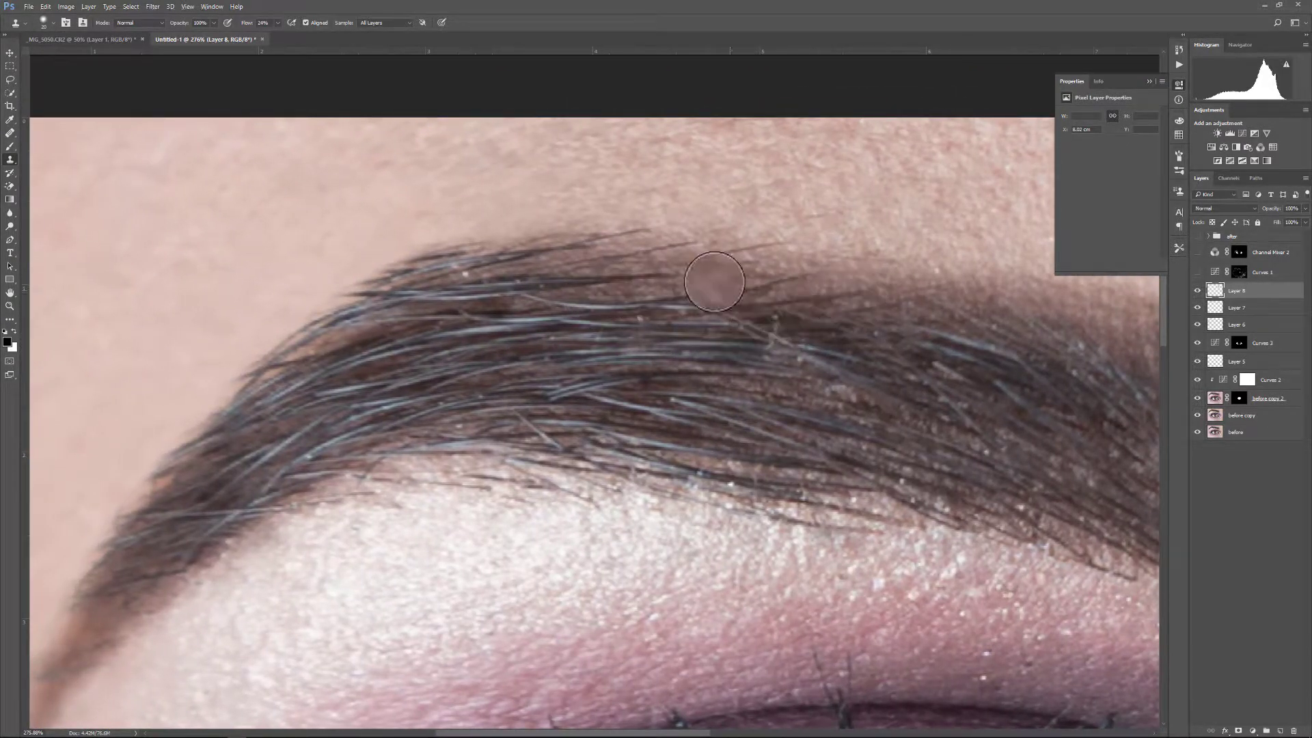
drag(714, 283, 732, 278)
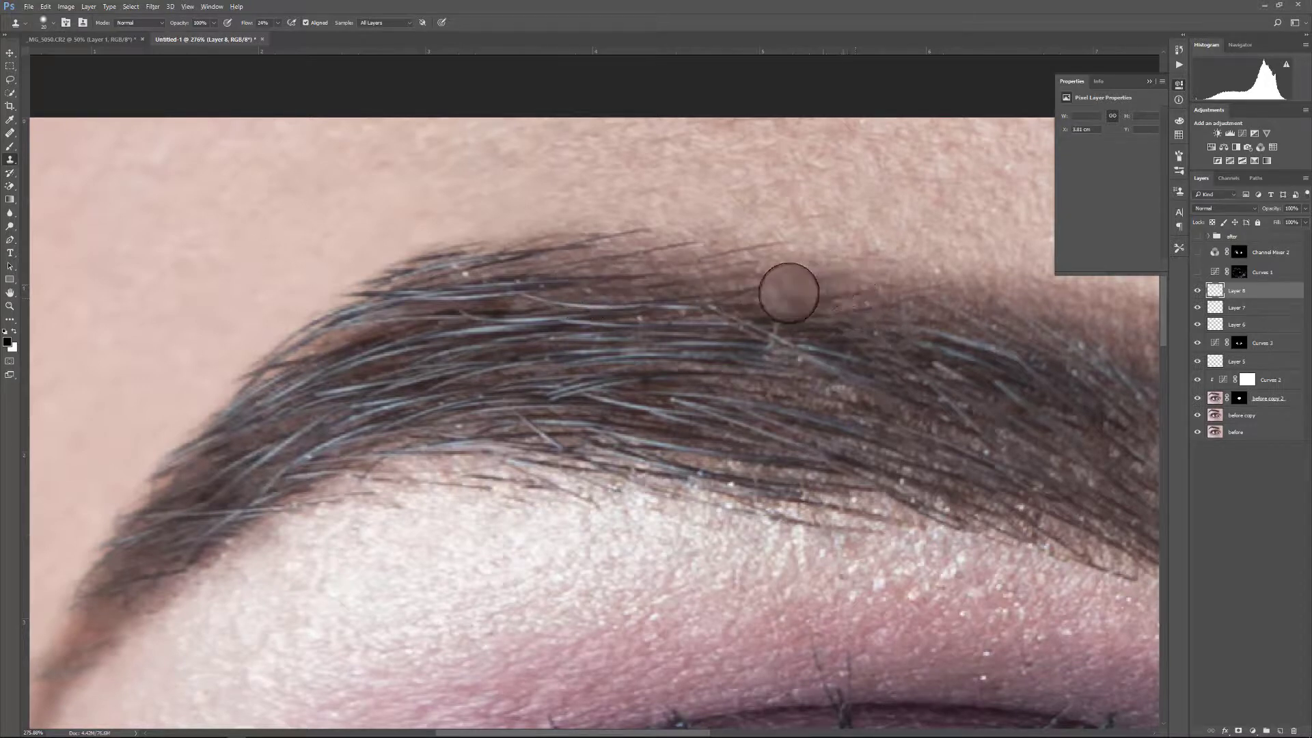
Resample darker brow hair near the arch and clone it over the gaps in the arch's upper part.
alt+click(536, 302)
drag(628, 322, 730, 324)
mouse_move(619, 269)
mouse_down()
mouse_move(641, 264)
mouse_move(583, 269)
mouse_up()
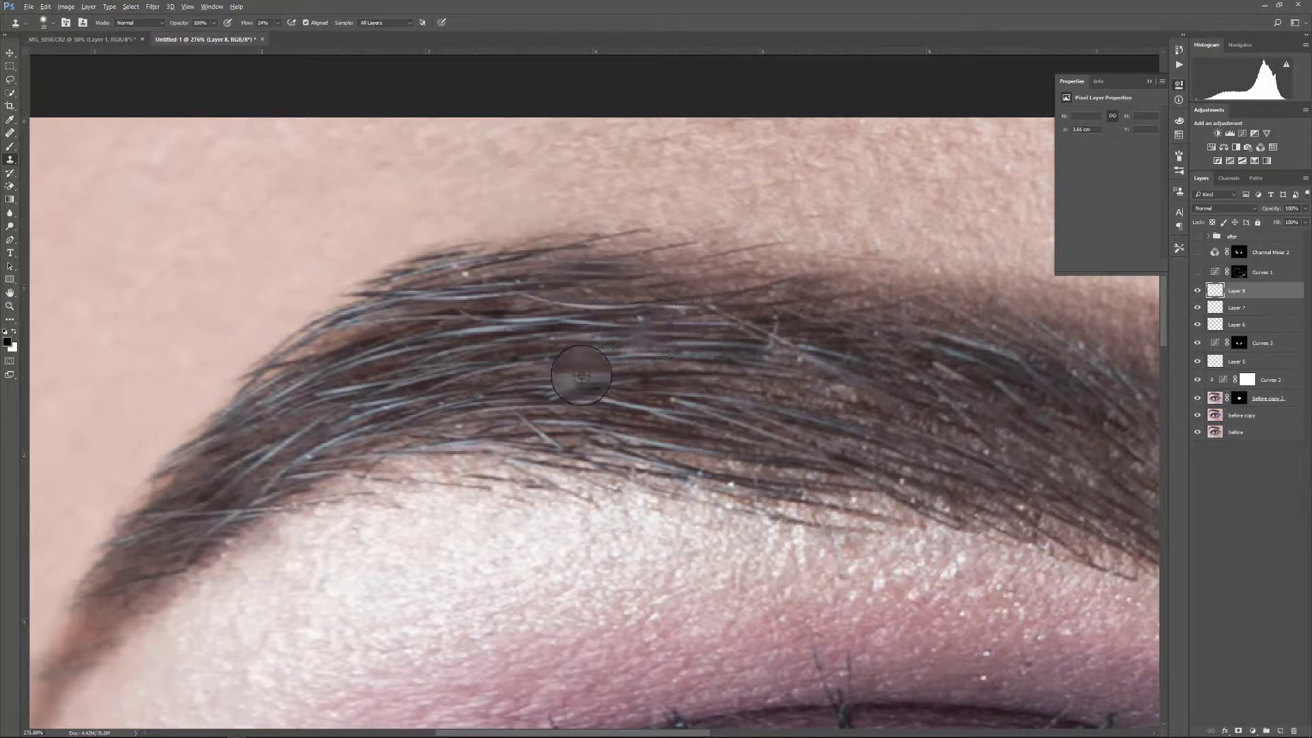
drag(531, 258, 452, 273)
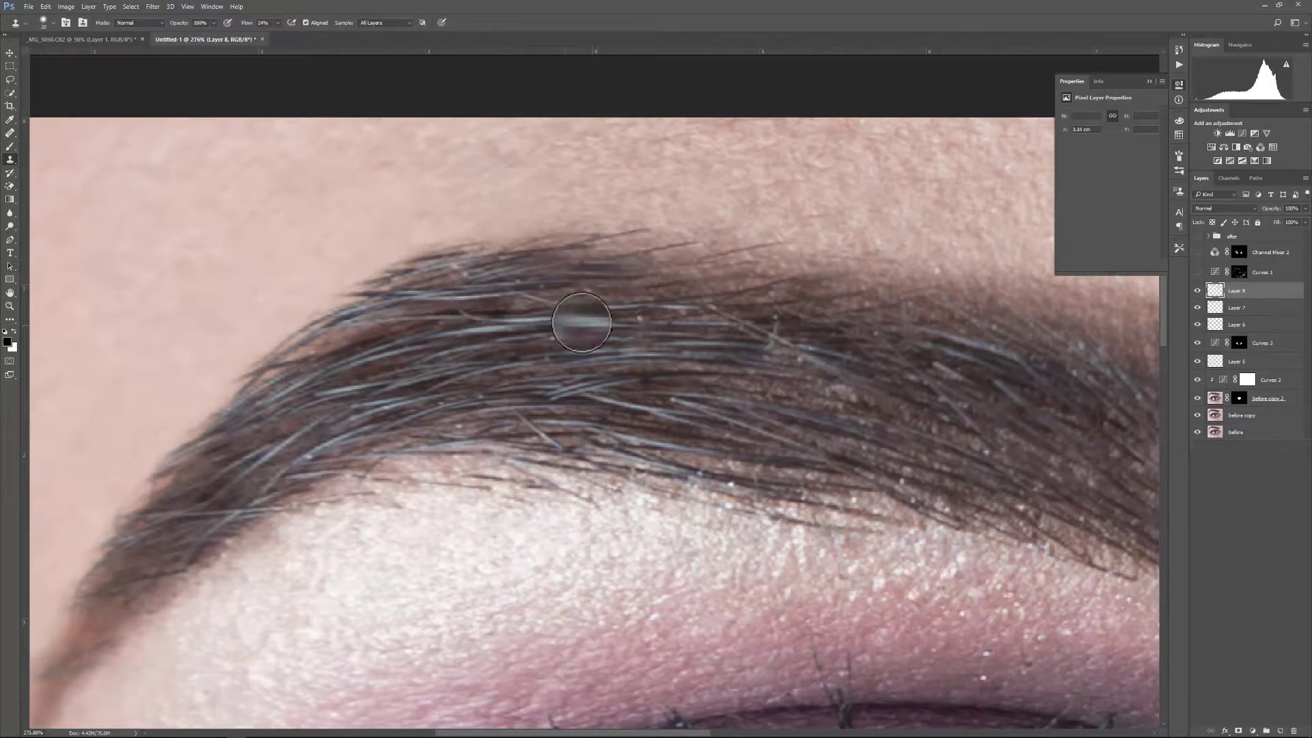
Fill the sparse upper edge between the arch and the brow's middle with freshly sampled brow hair, evening out its outline.
drag(716, 297, 567, 311)
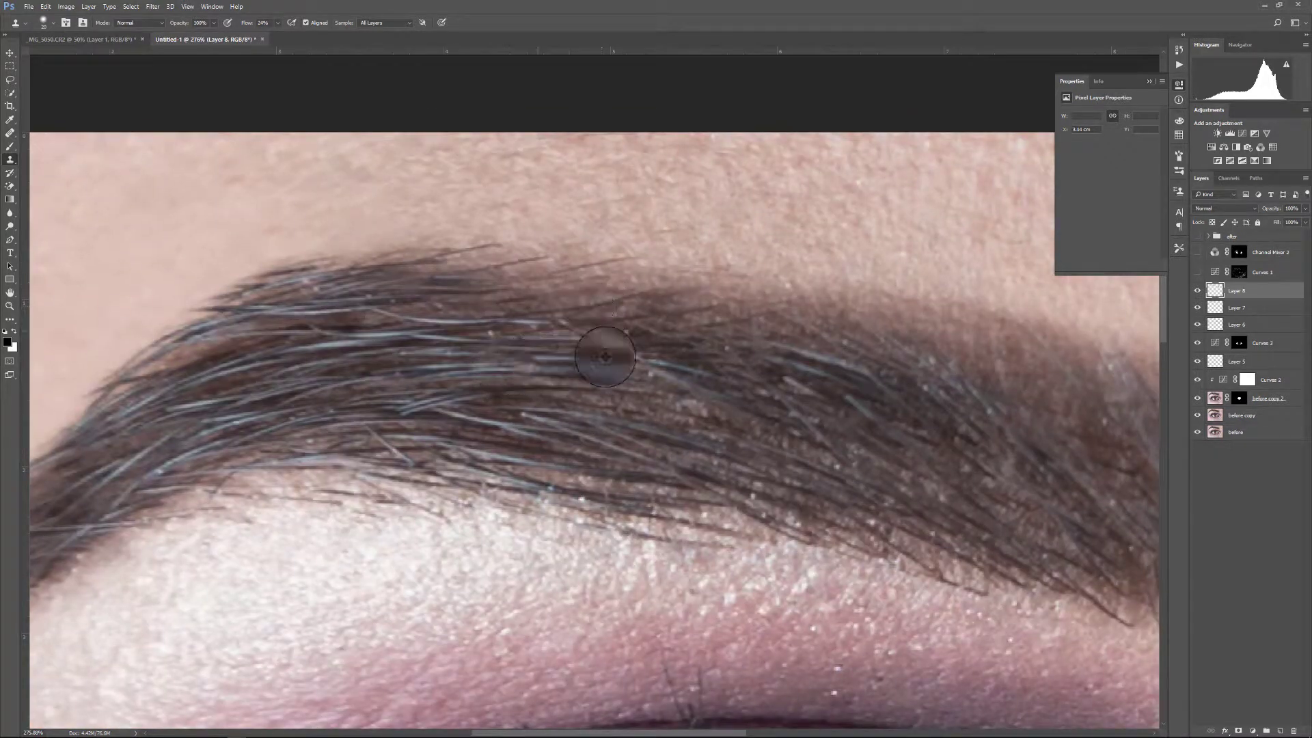
alt+click(632, 298)
mouse_move(615, 272)
mouse_down()
mouse_move(644, 278)
mouse_move(621, 278)
mouse_up()
drag(515, 273, 545, 269)
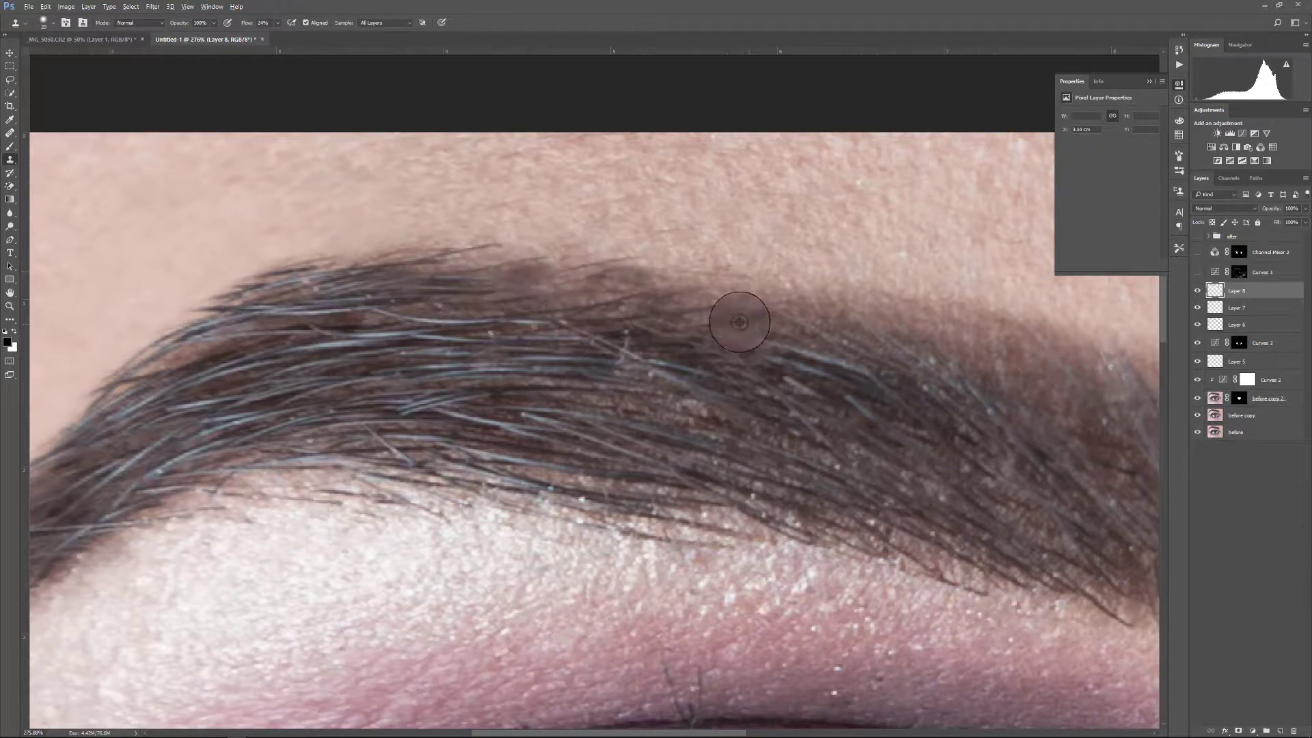
drag(736, 316, 657, 288)
mouse_move(528, 279)
mouse_down()
mouse_move(568, 282)
mouse_move(625, 317)
mouse_up()
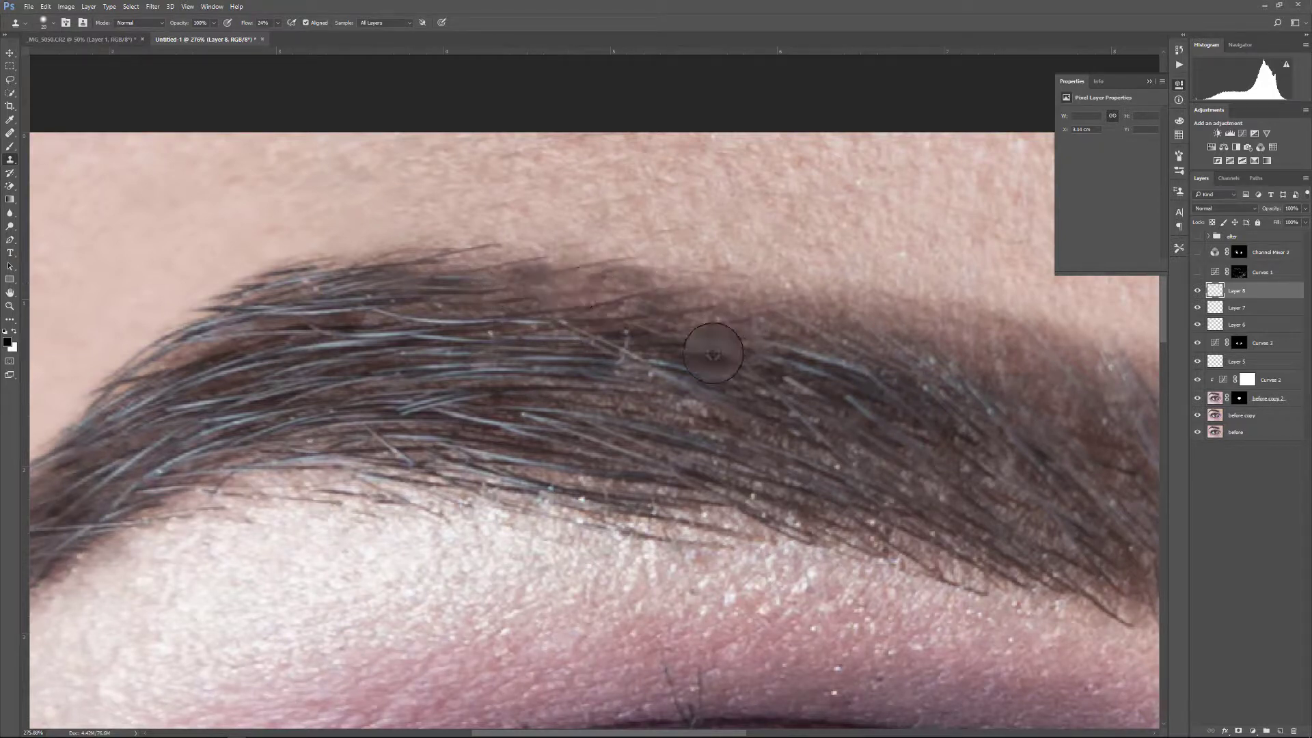
drag(715, 351, 718, 306)
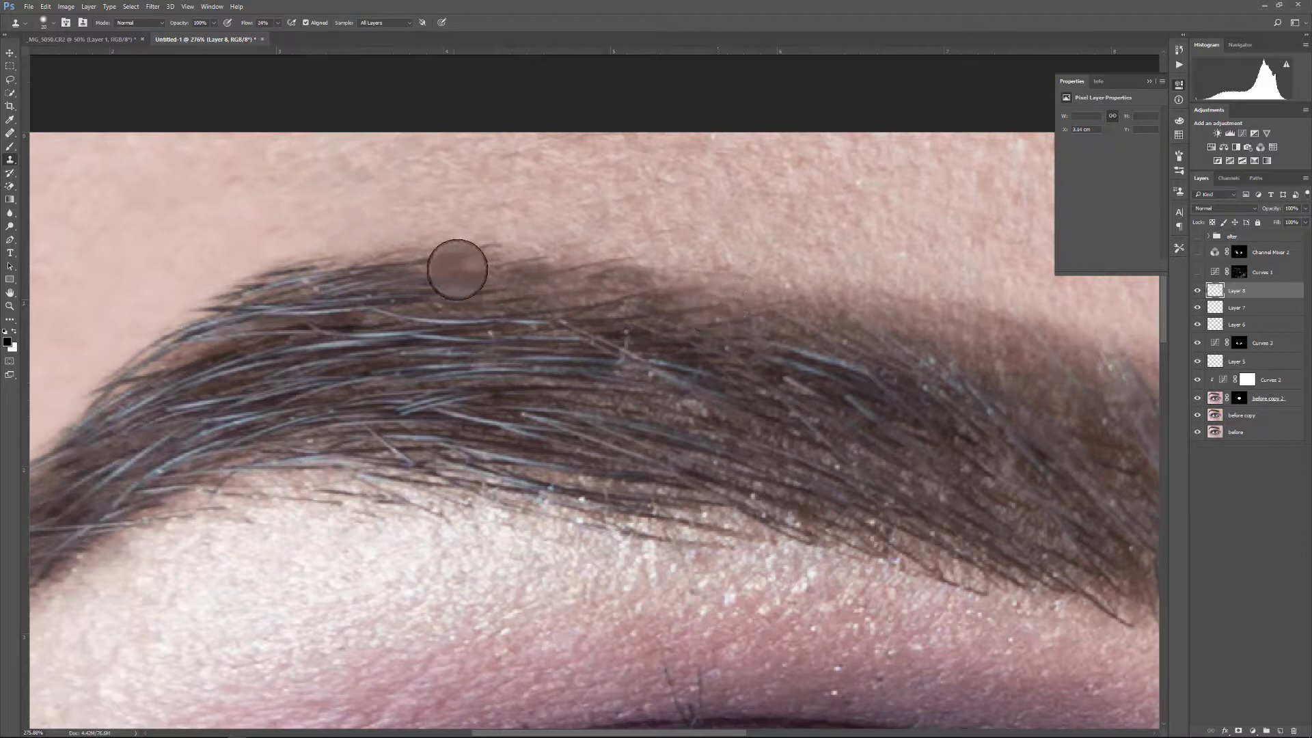
Compare the whole retouched eye with the original by repeatedly hiding and restoring all layers above the bottom one.
scroll(485, 386, down, 2)
scroll(485, 386, down, 6)
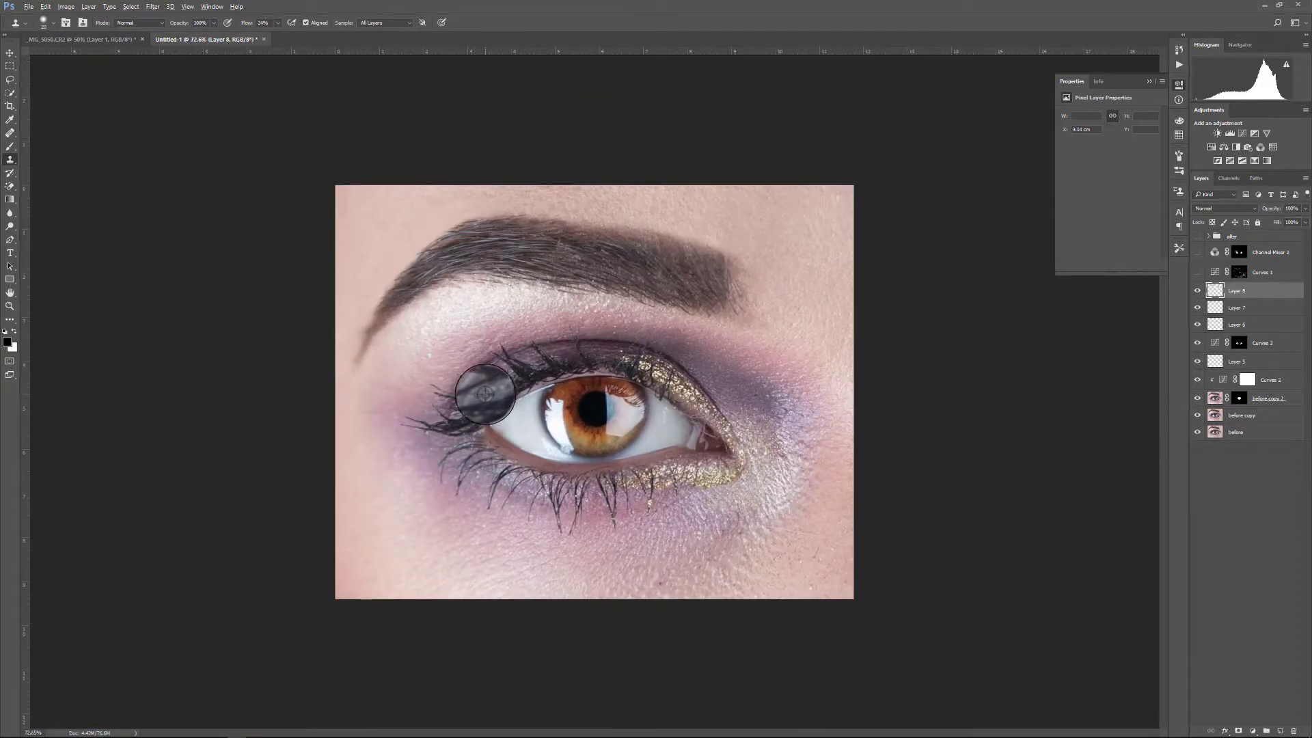
scroll(659, 375, down, 1)
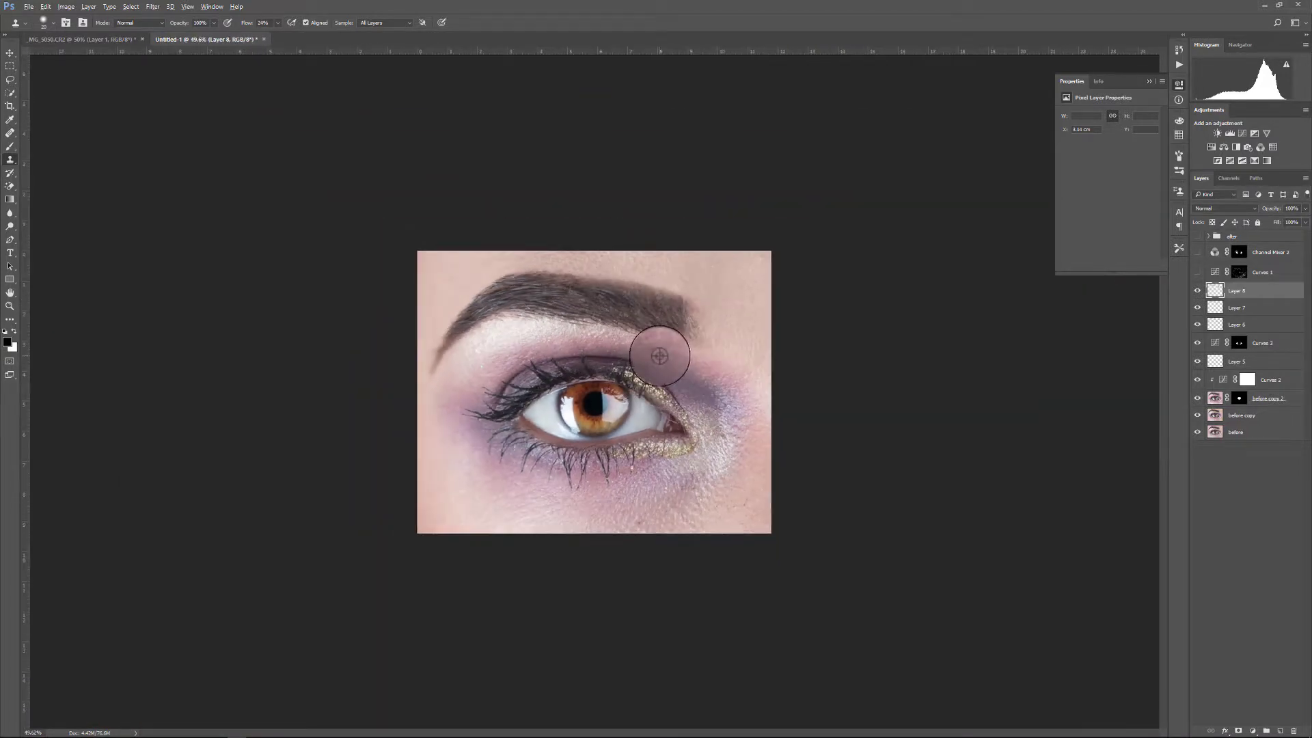
scroll(586, 377, down, 1)
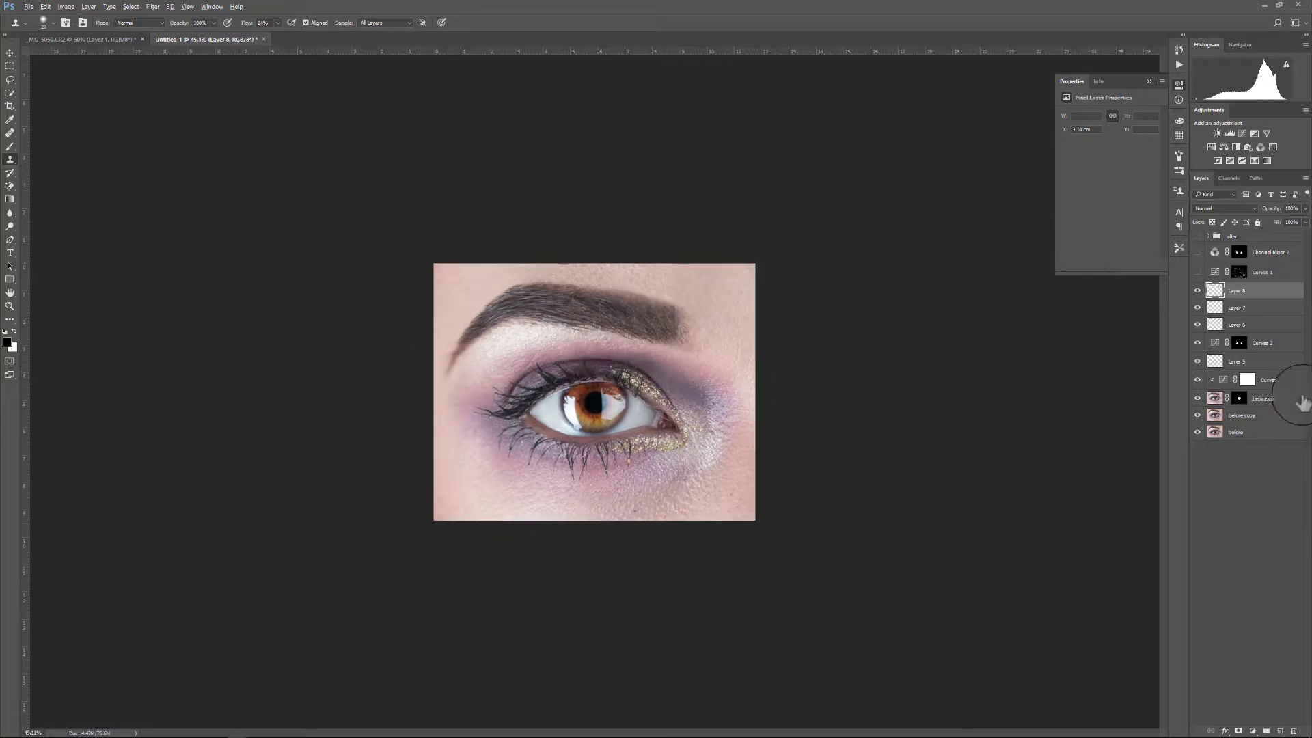
alt+click(1197, 432)
alt+click(1197, 432)
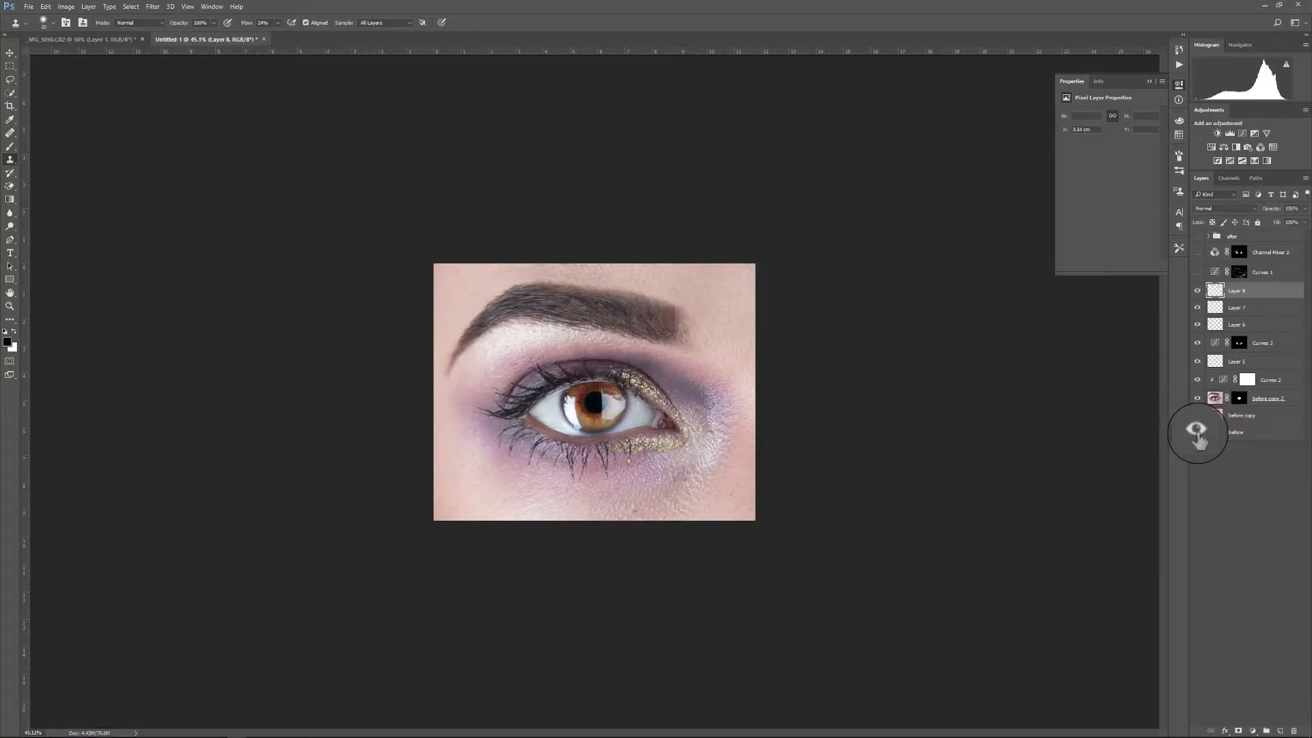
alt+click(1197, 431)
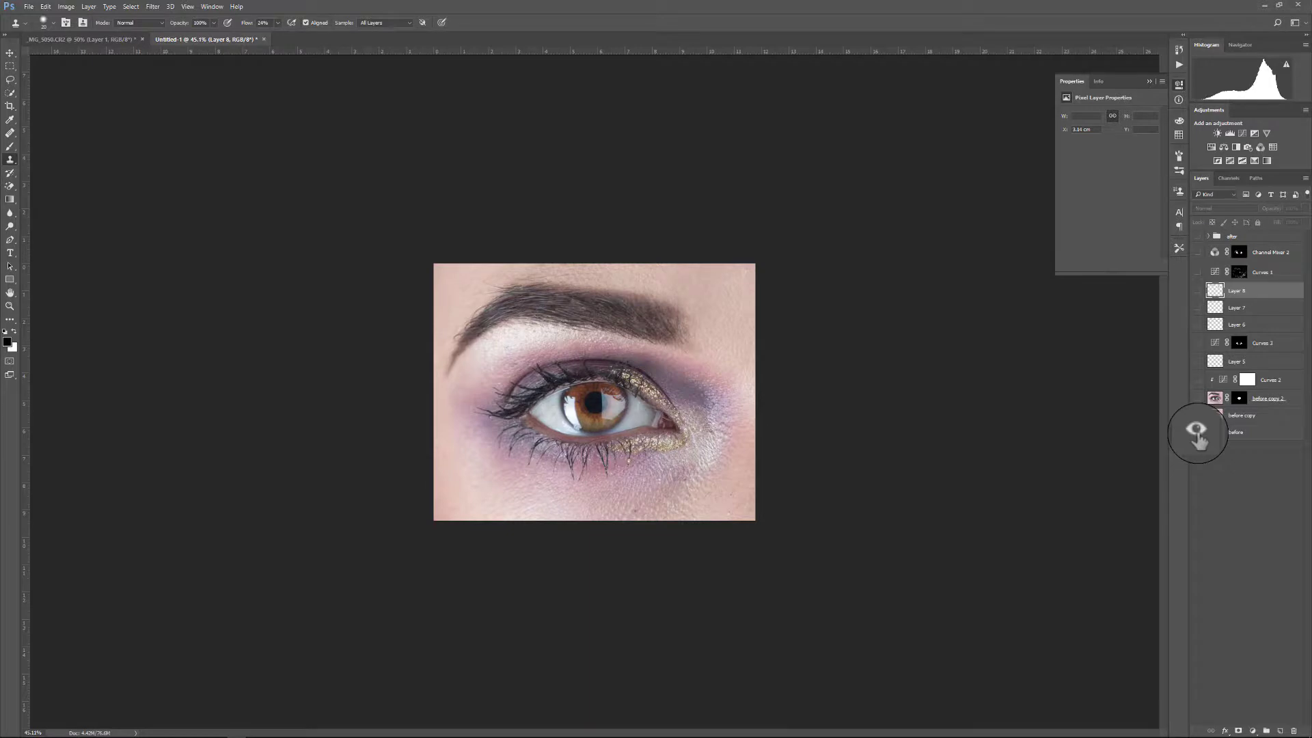
alt+click(1196, 431)
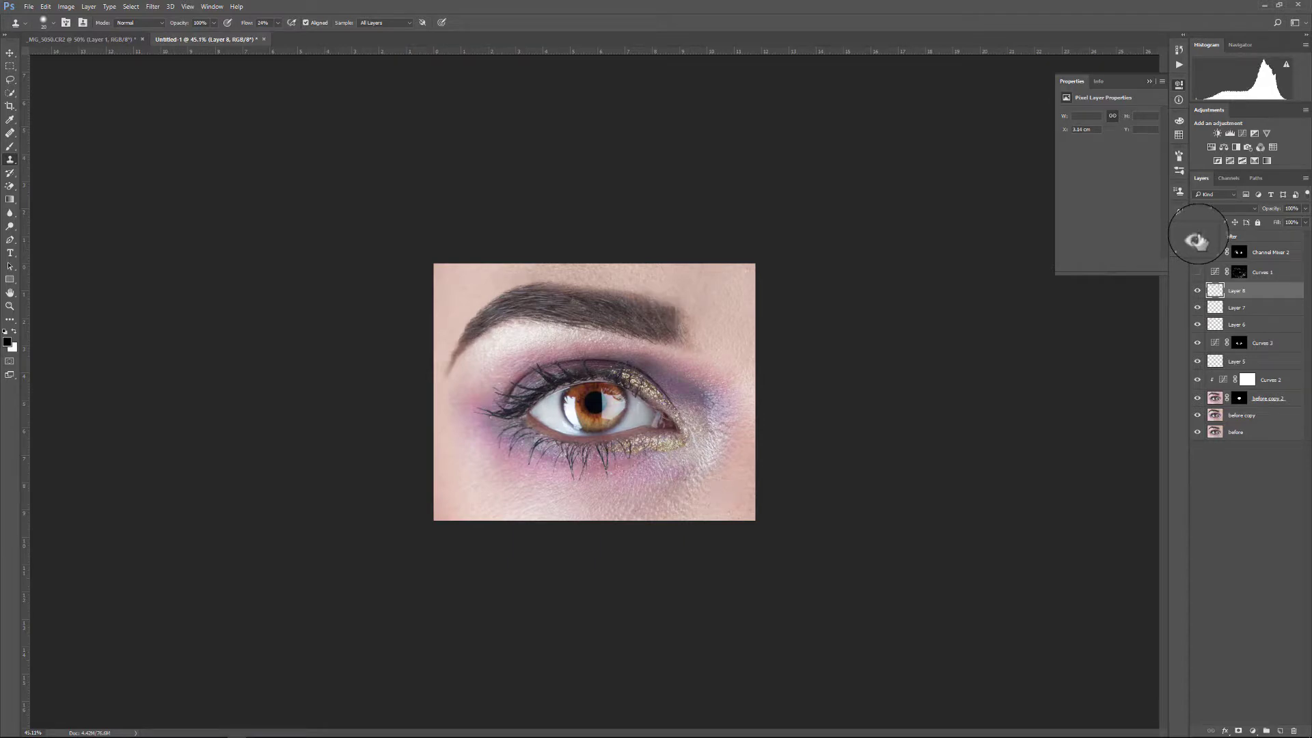
click(1196, 433)
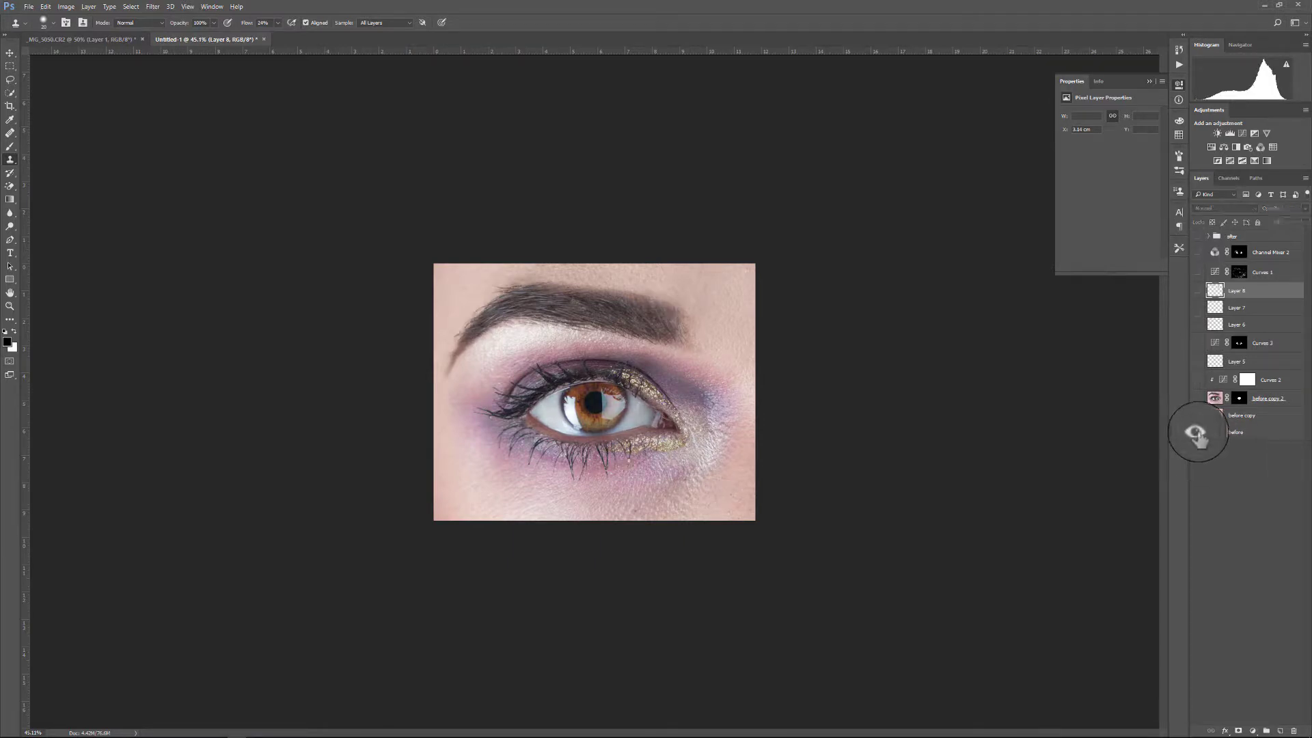
click(1195, 433)
click(1196, 434)
alt+click(1196, 433)
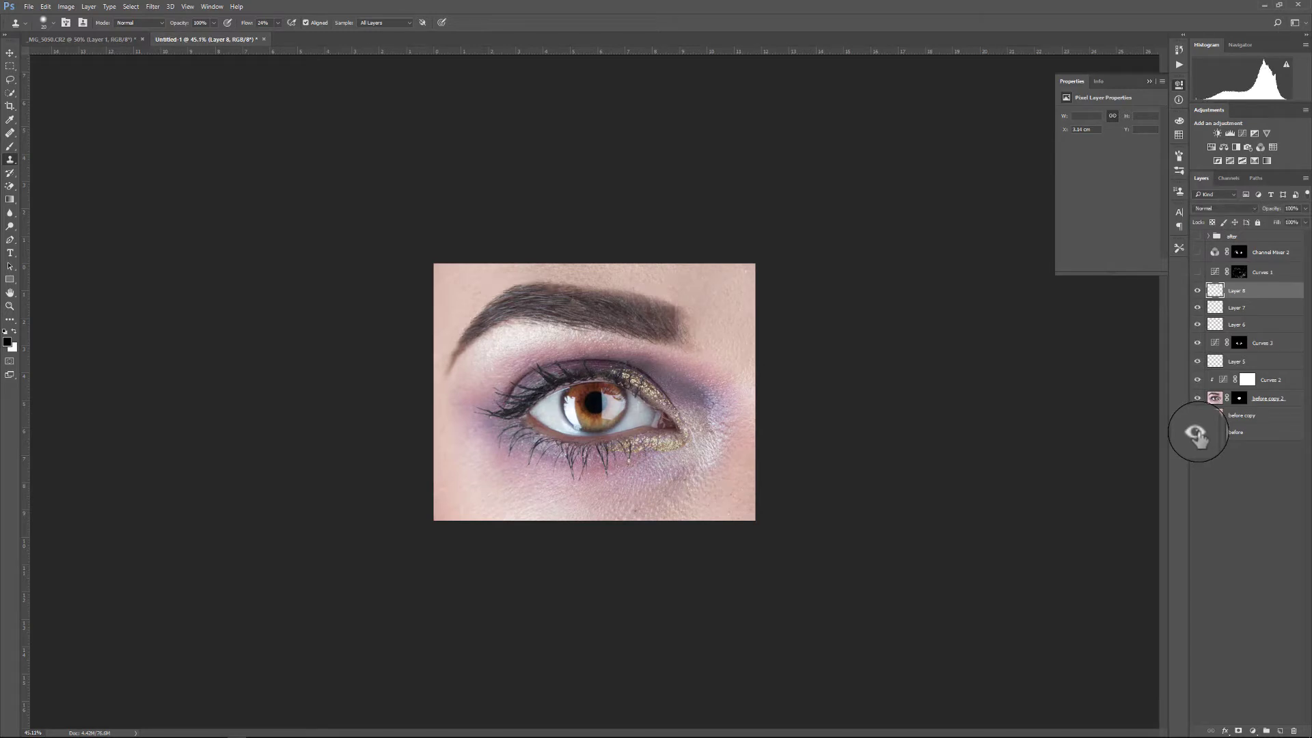
alt+click(1195, 433)
alt+click(1196, 433)
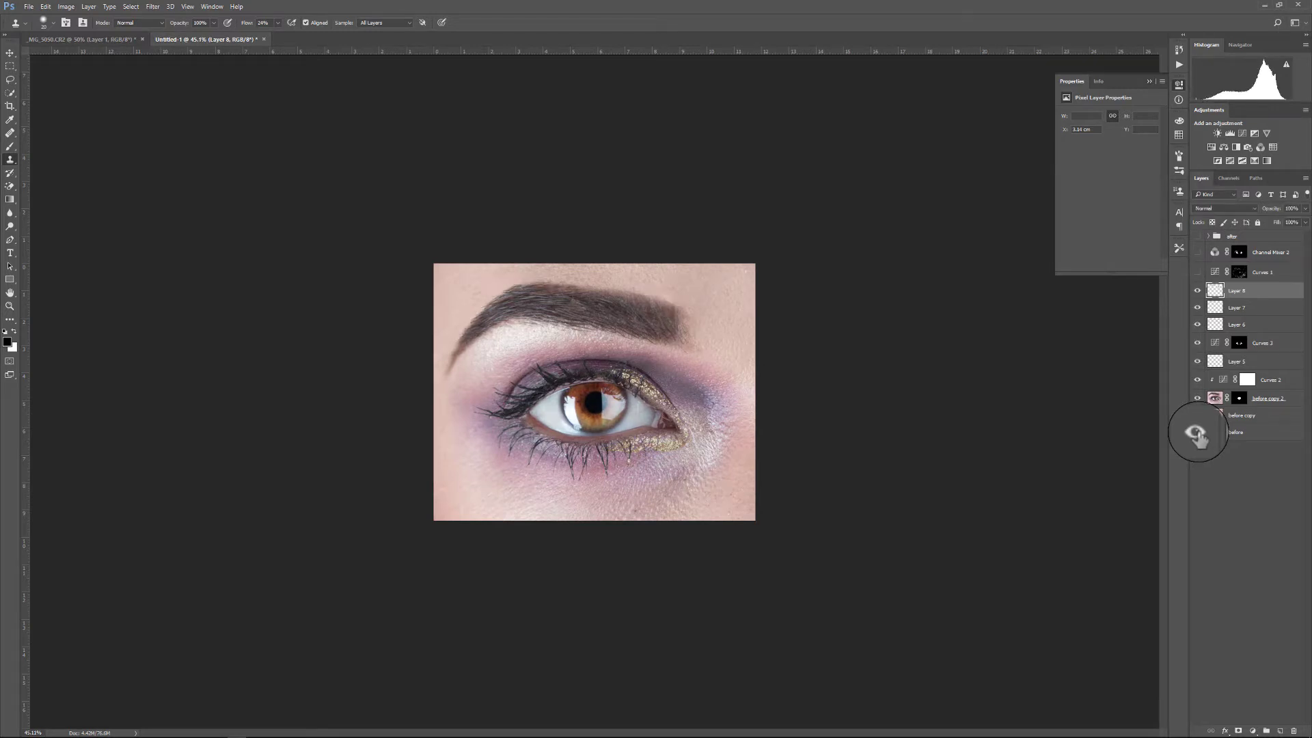